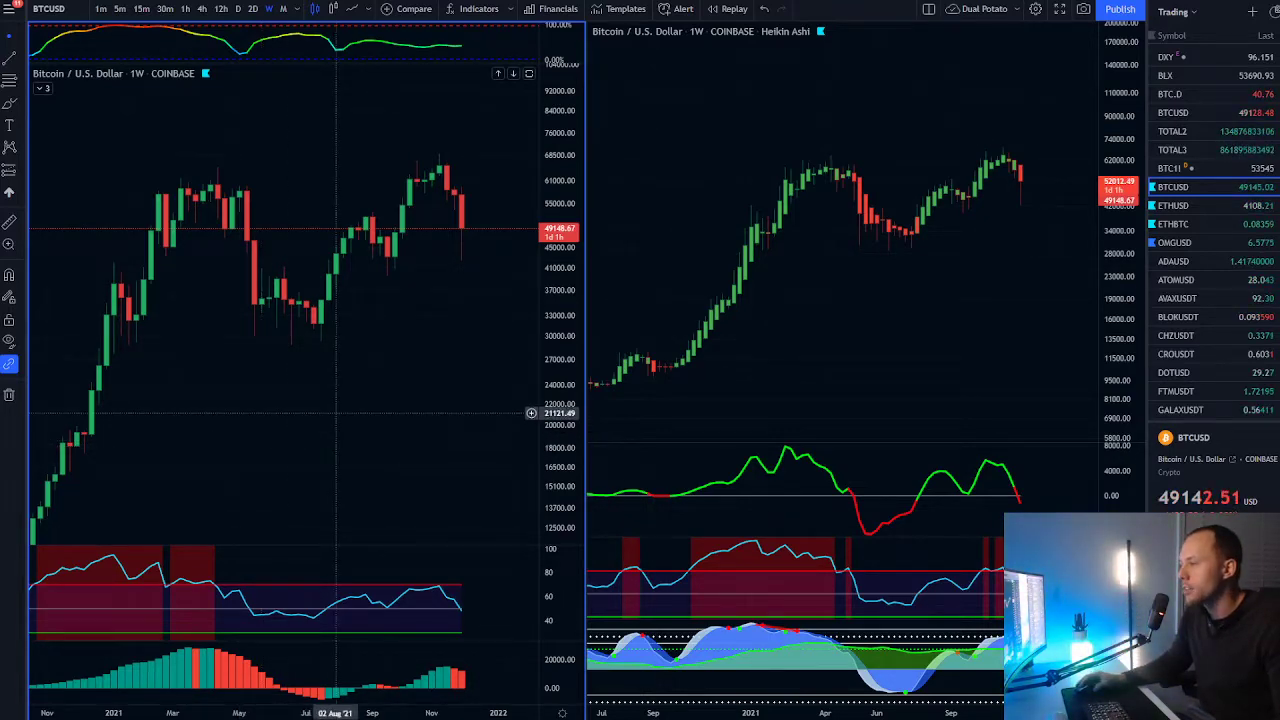
Step: Draw a horizontal line at about 43,176 on the weekly Bitcoin candlestick chart and turn on magnet snapping
drag(334, 413, 267, 485)
drag(563, 397, 569, 349)
drag(339, 459, 385, 459)
scroll(384, 459, up, 4)
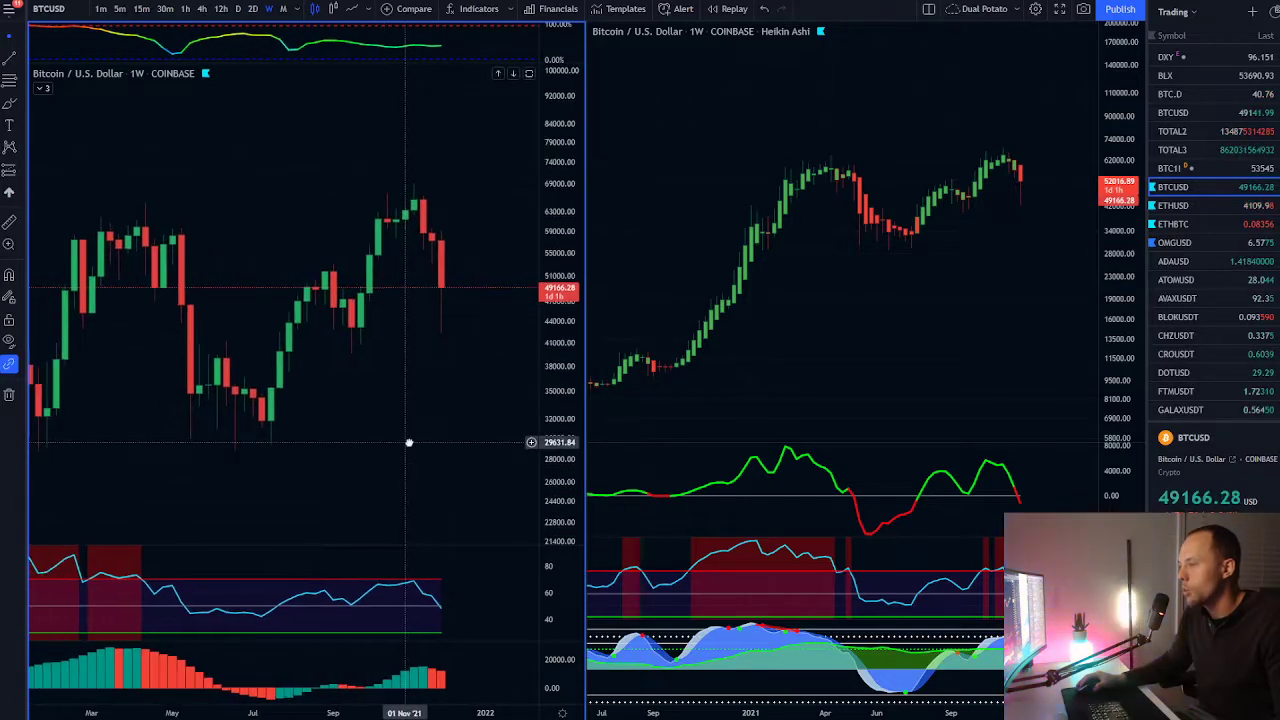
scroll(392, 380, up, 2)
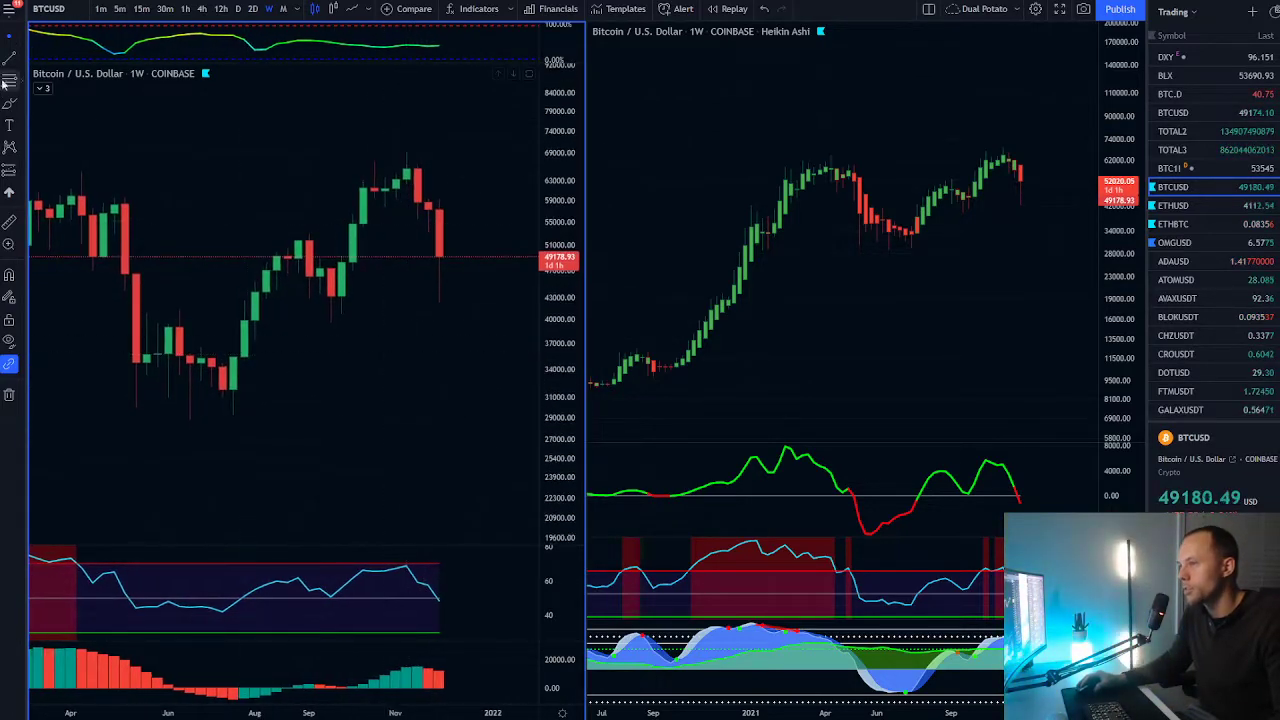
click(21, 61)
click(99, 208)
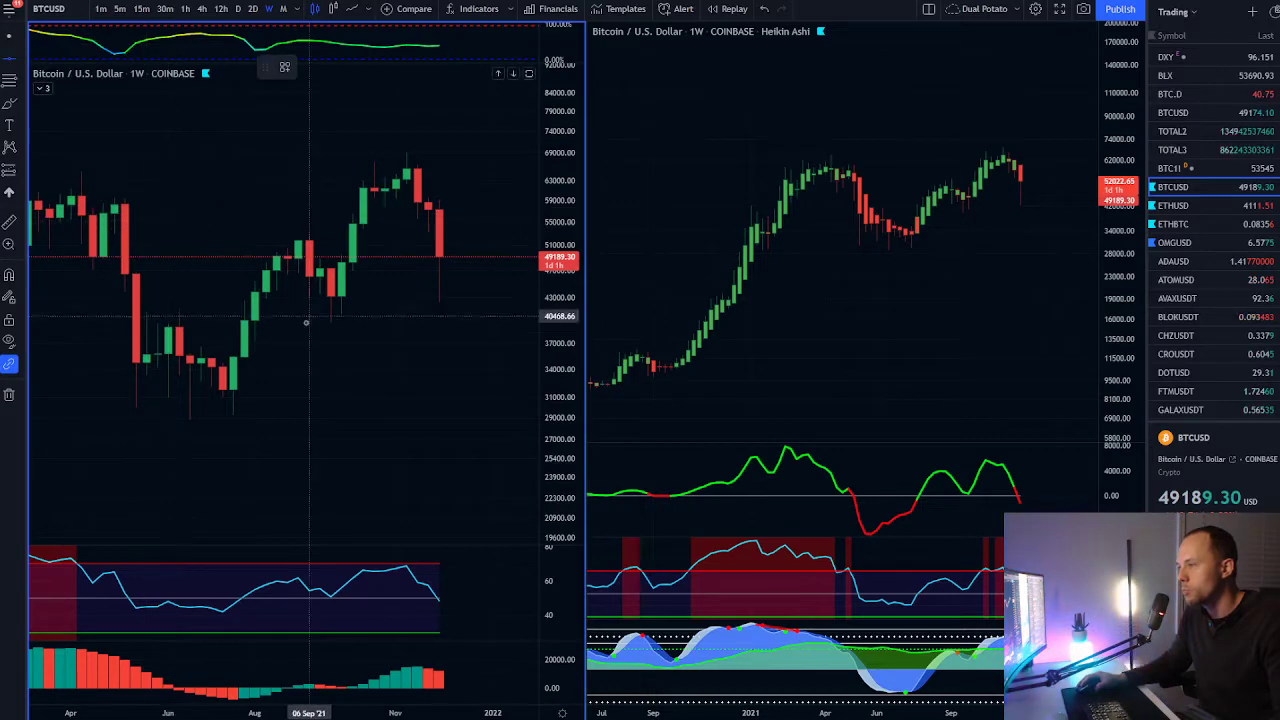
click(283, 296)
click(9, 275)
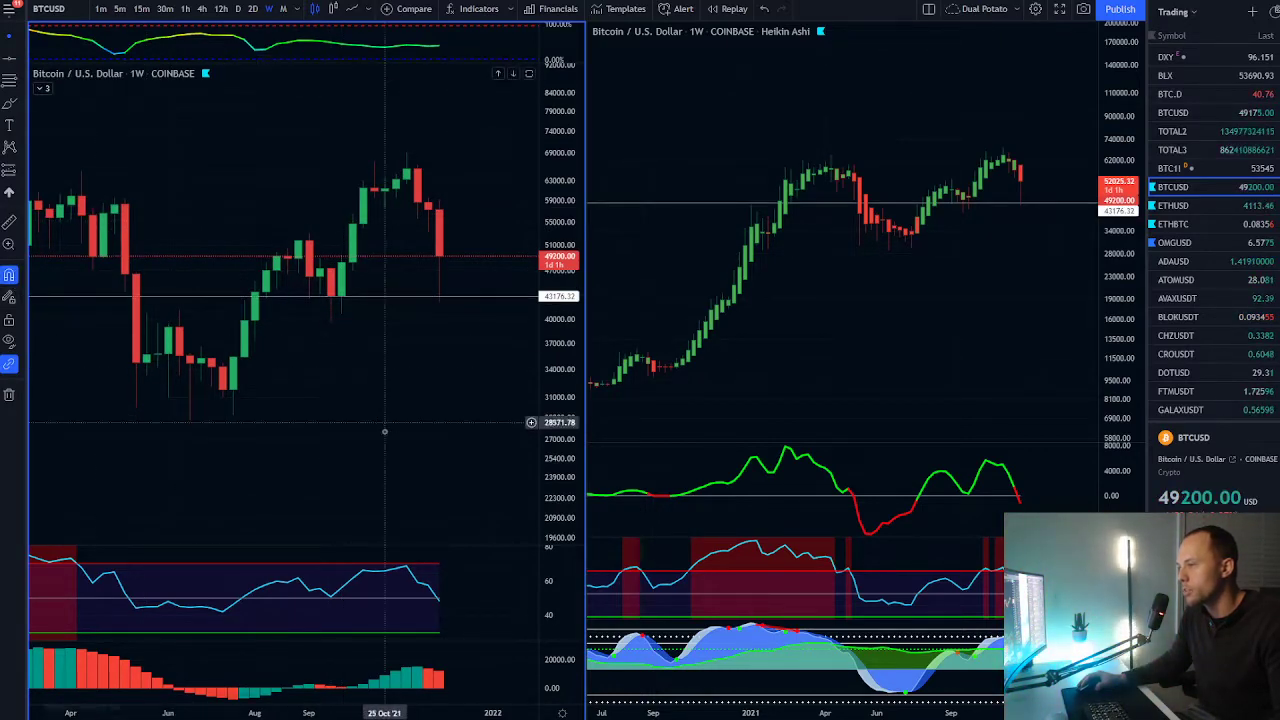
Step: Examine the weekly candle bodies and wicks around the horizontal line, comparing the September–October 2021 lows with the latest candle
scroll(463, 279, up, 3)
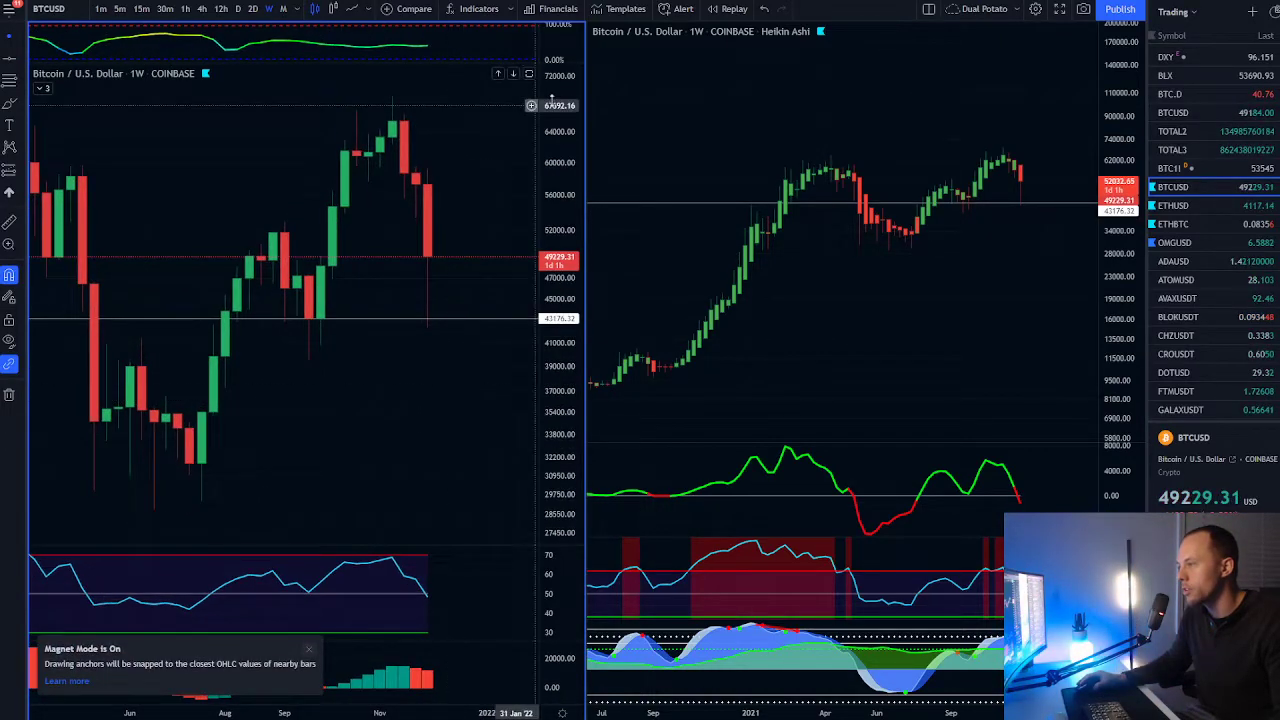
drag(557, 108, 557, 305)
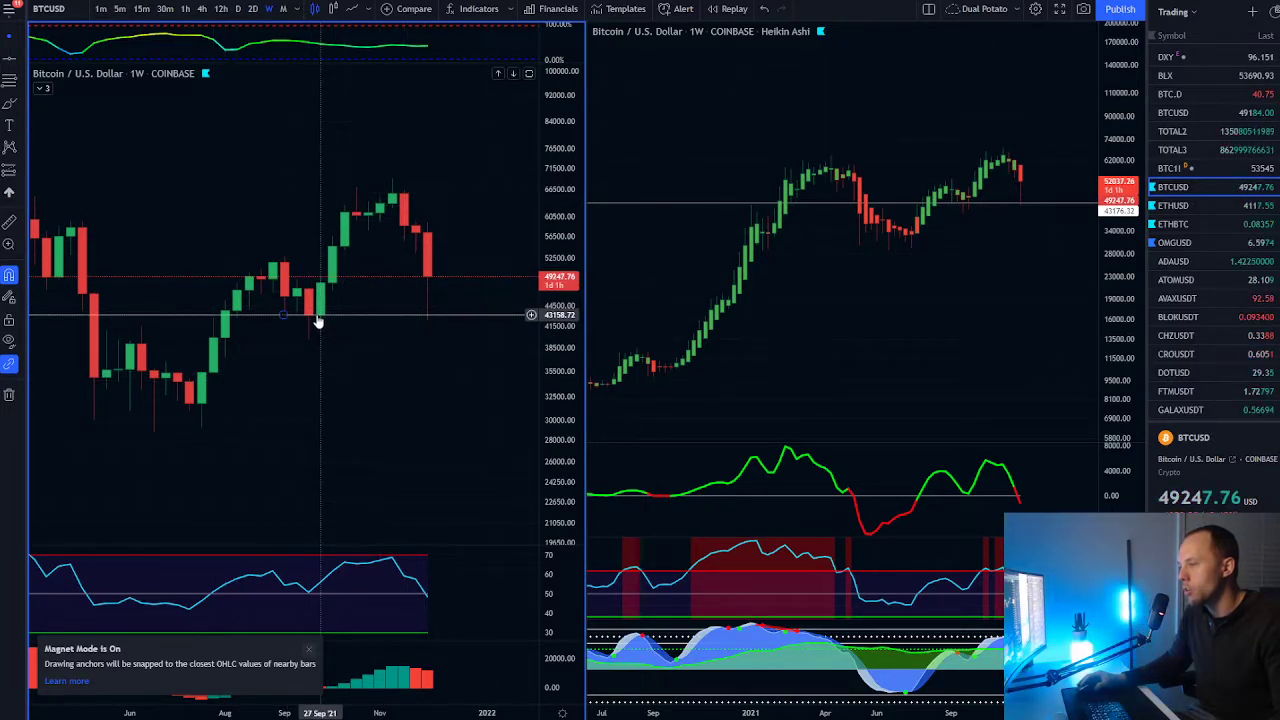
drag(443, 411, 435, 414)
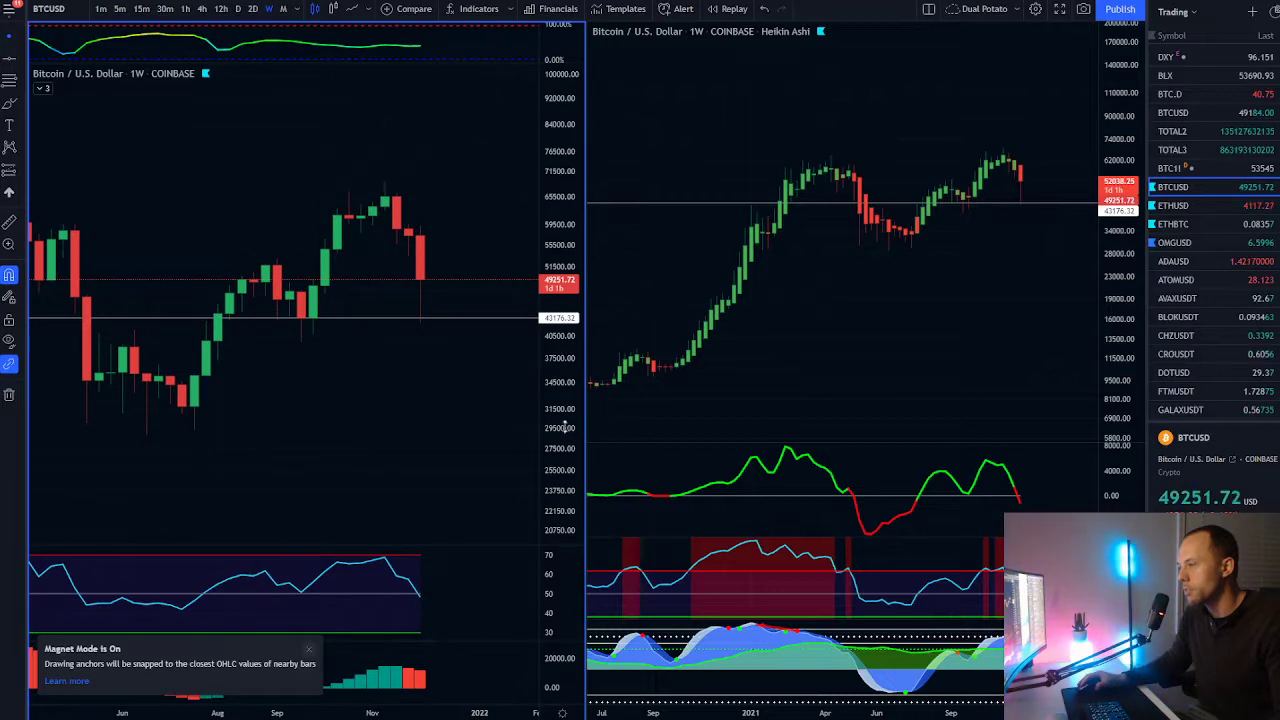
drag(560, 428, 560, 300)
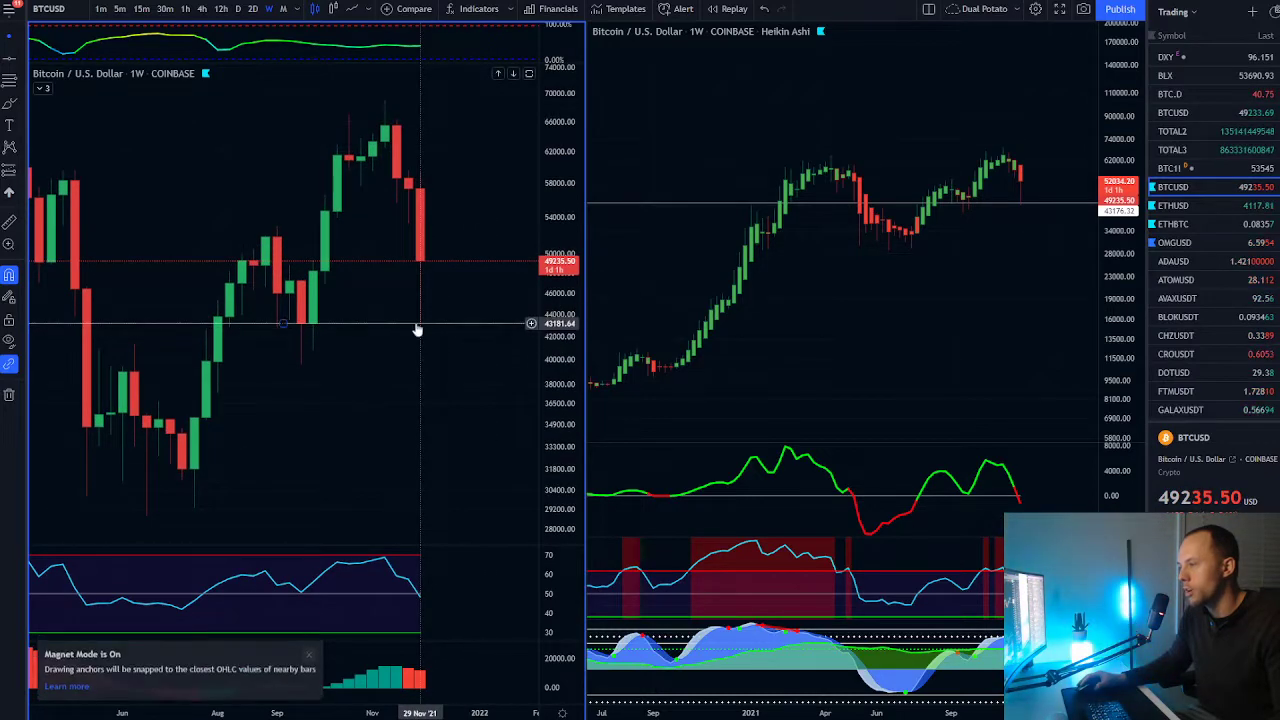
drag(392, 381, 351, 391)
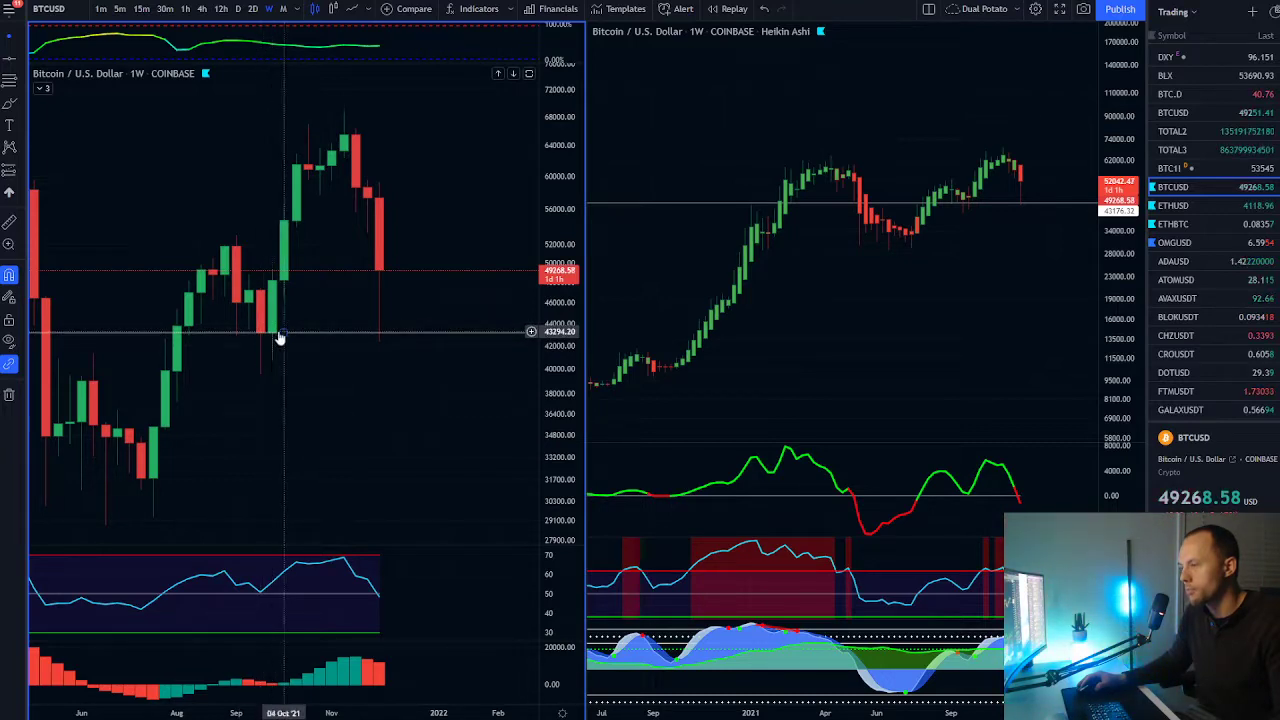
scroll(300, 380, up, 2)
drag(560, 363, 560, 387)
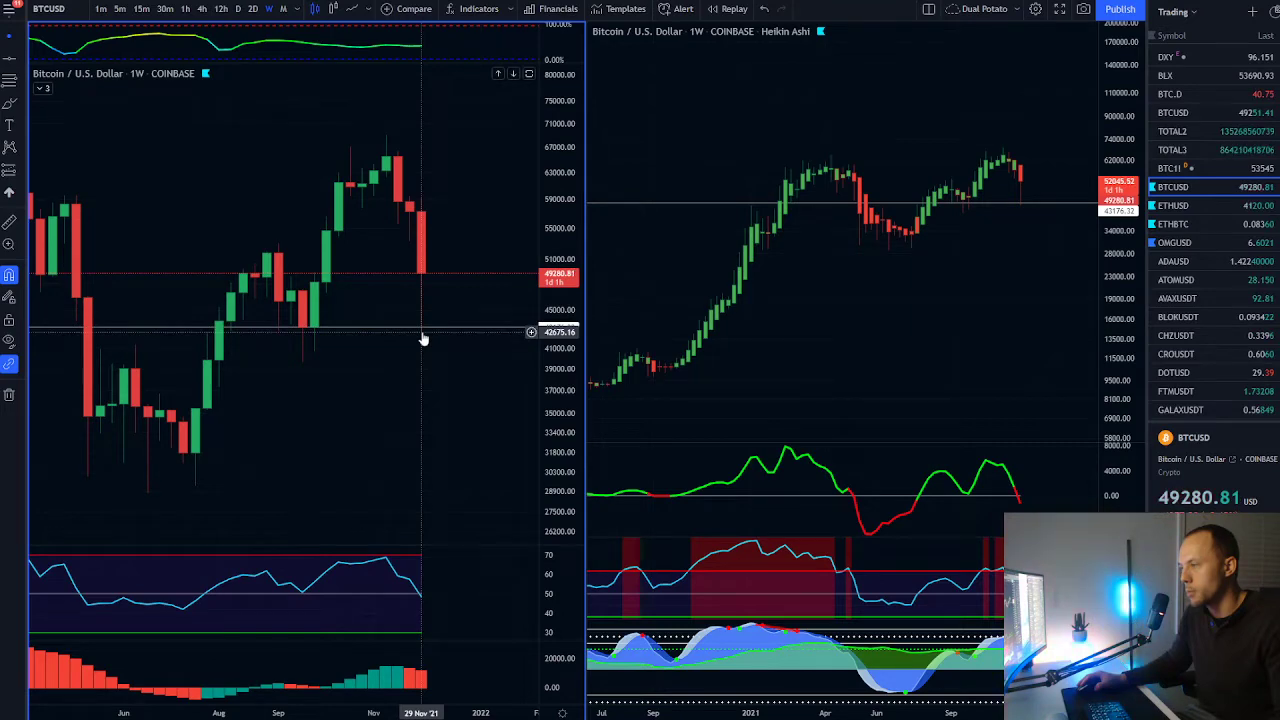
scroll(423, 338, up, 2)
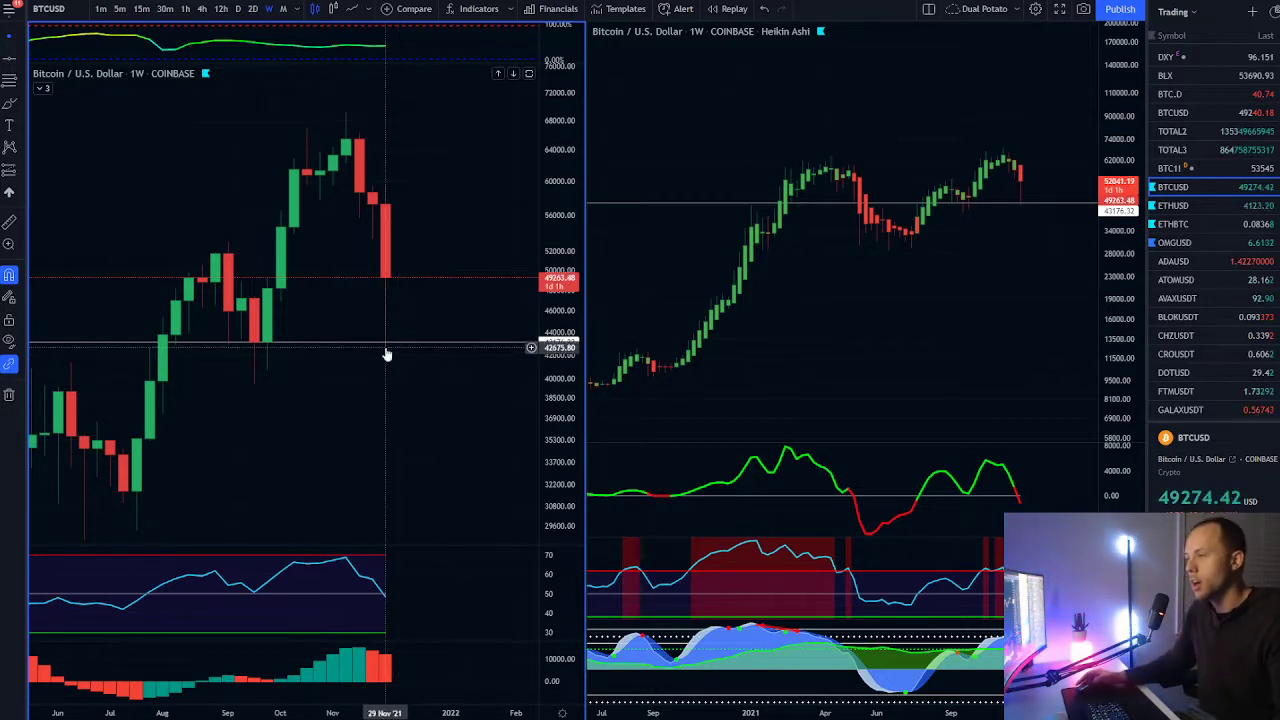
scroll(400, 368, up, 3)
scroll(405, 366, up, 3)
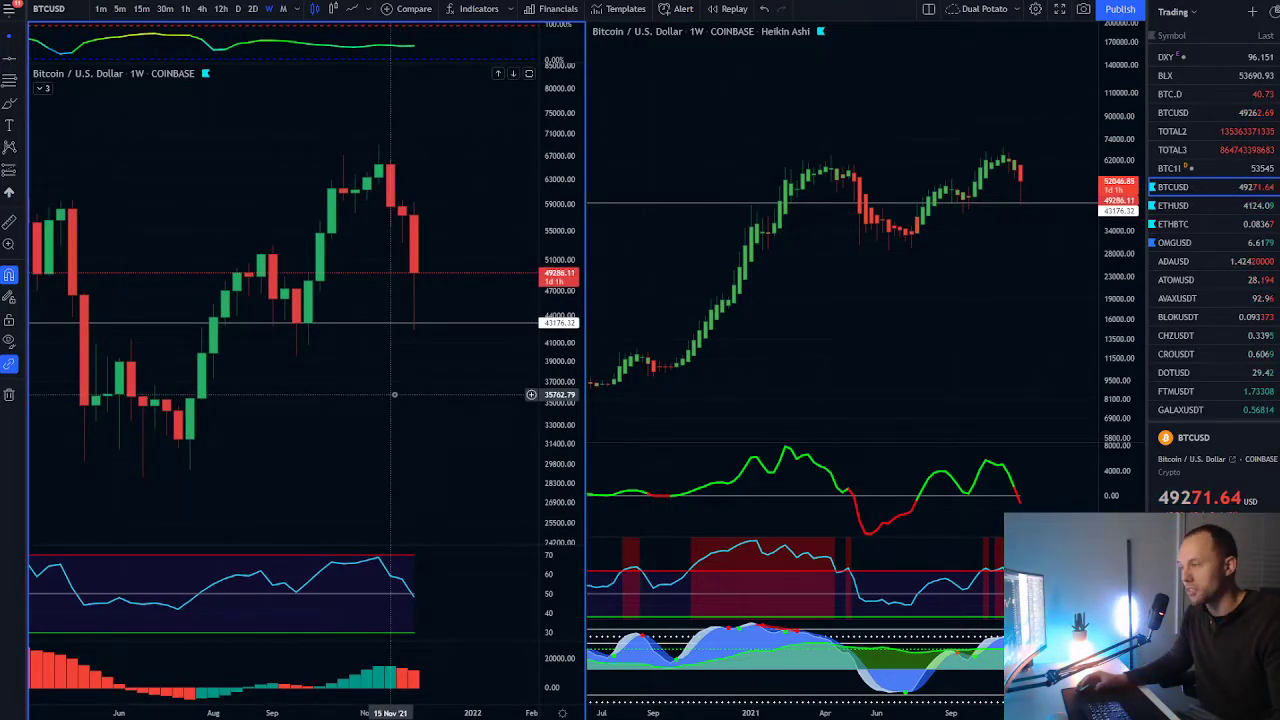
scroll(394, 395, down, 3)
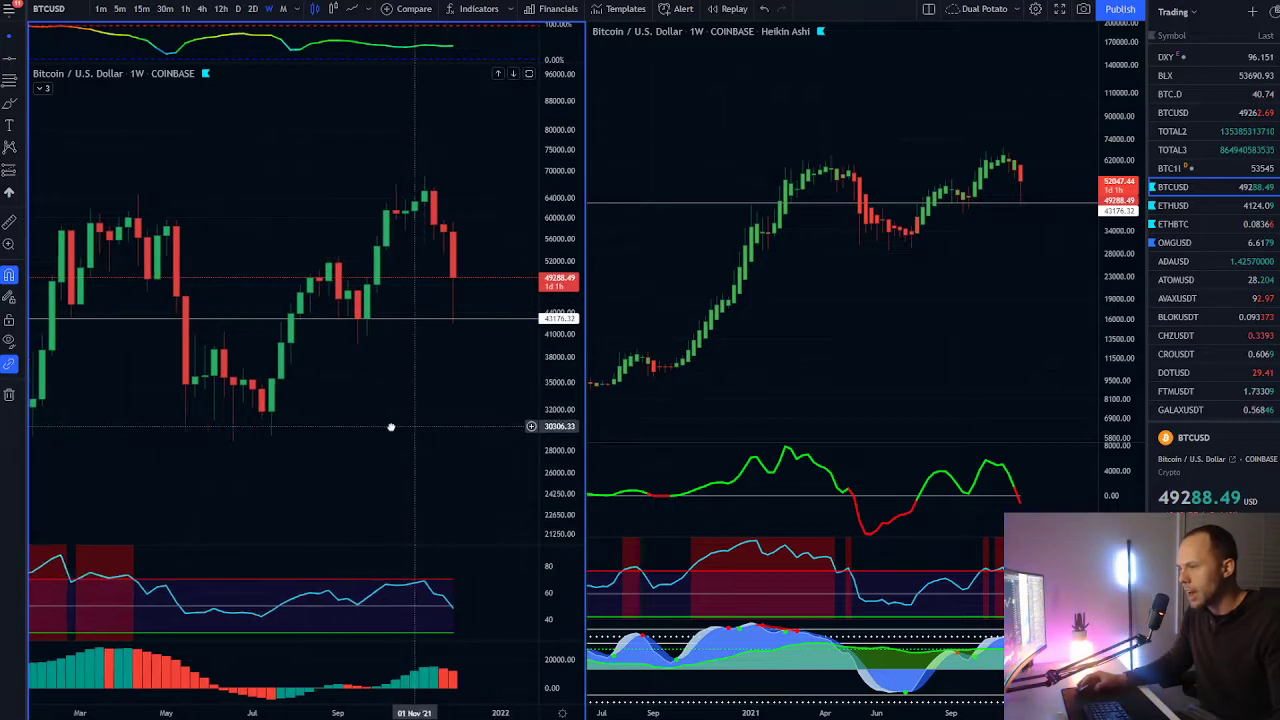
scroll(405, 425, down, 2)
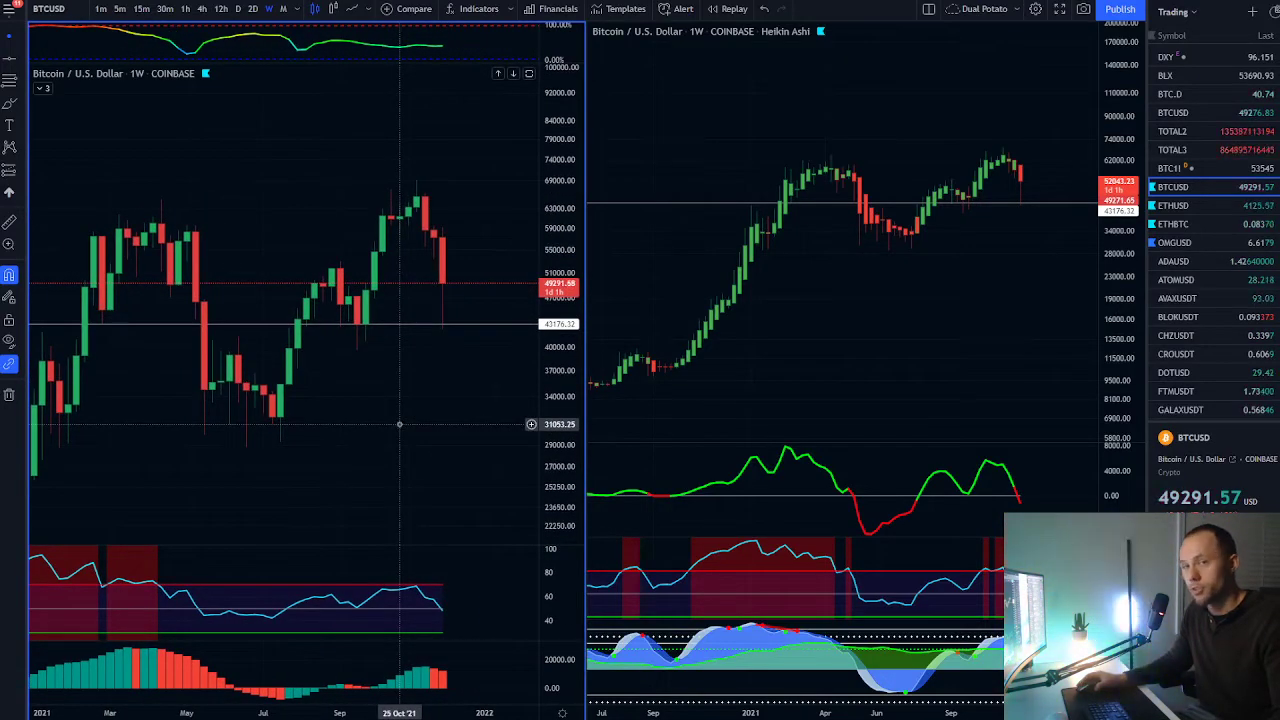
scroll(399, 424, up, 1)
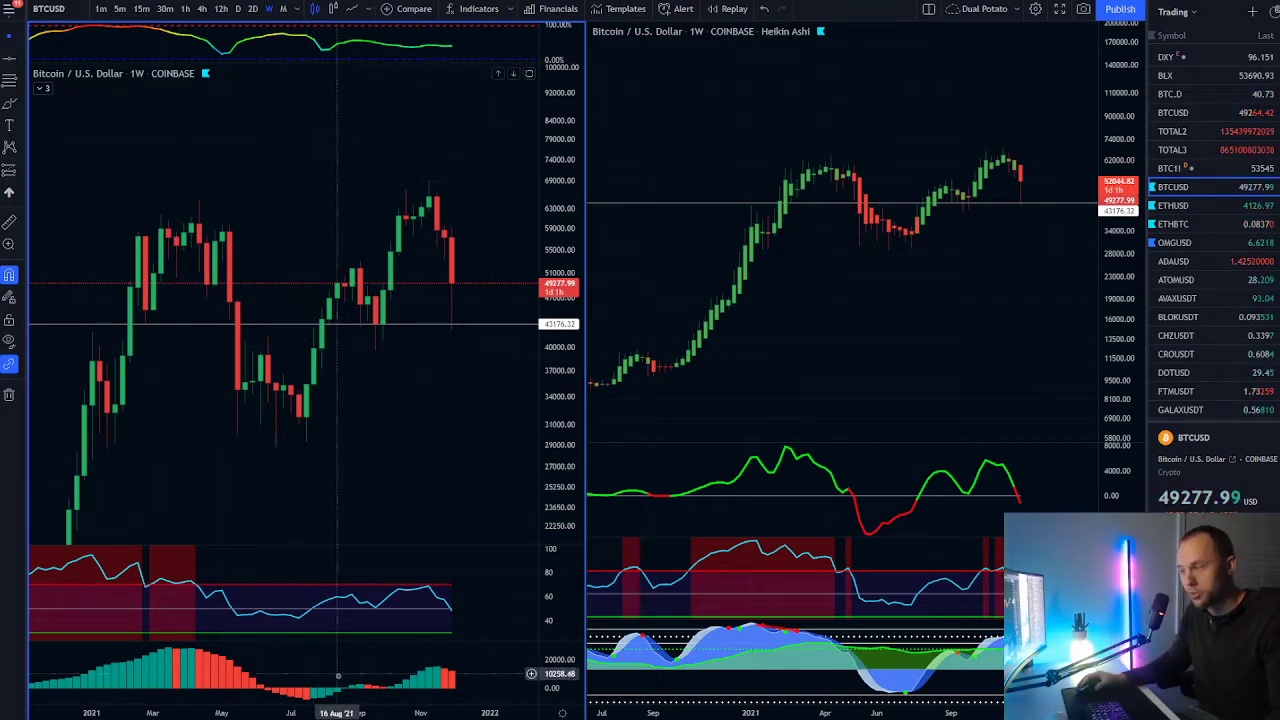
Step: Draw a trend line on the price candles from the April 2021 top at about 61,219 to the November 2021 high at 69,000
click(15, 65)
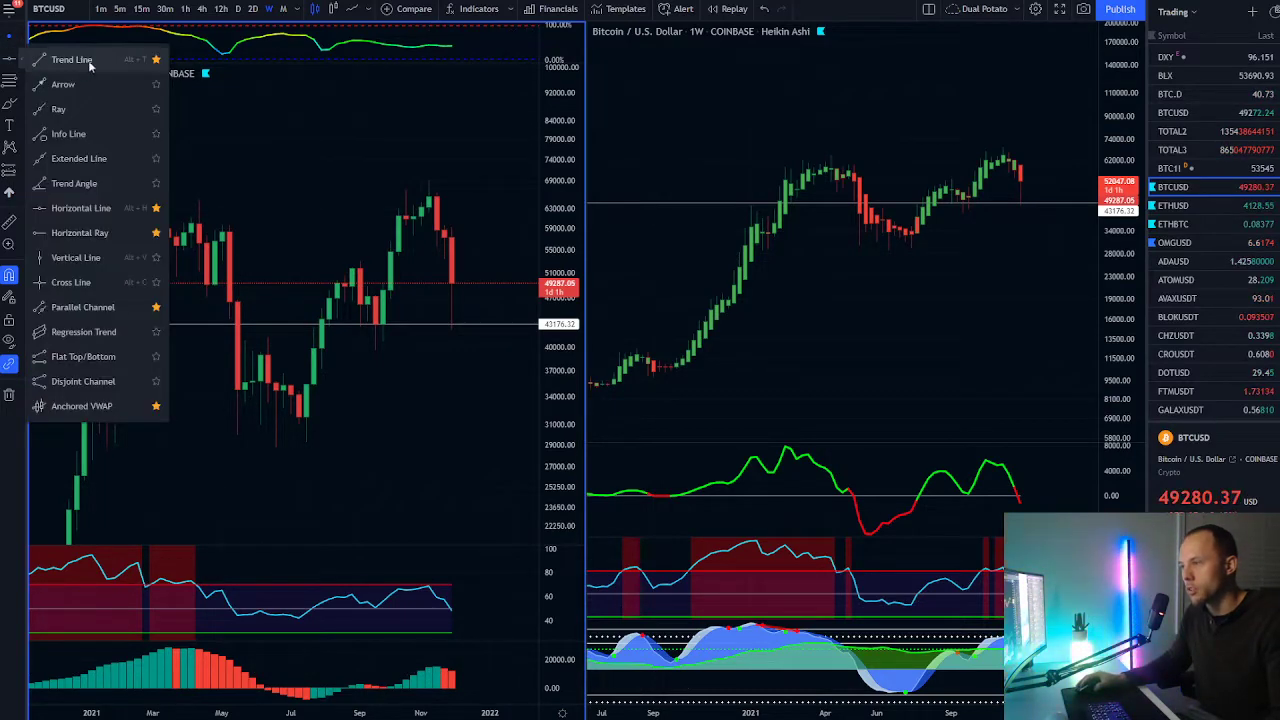
click(60, 57)
drag(190, 218, 426, 178)
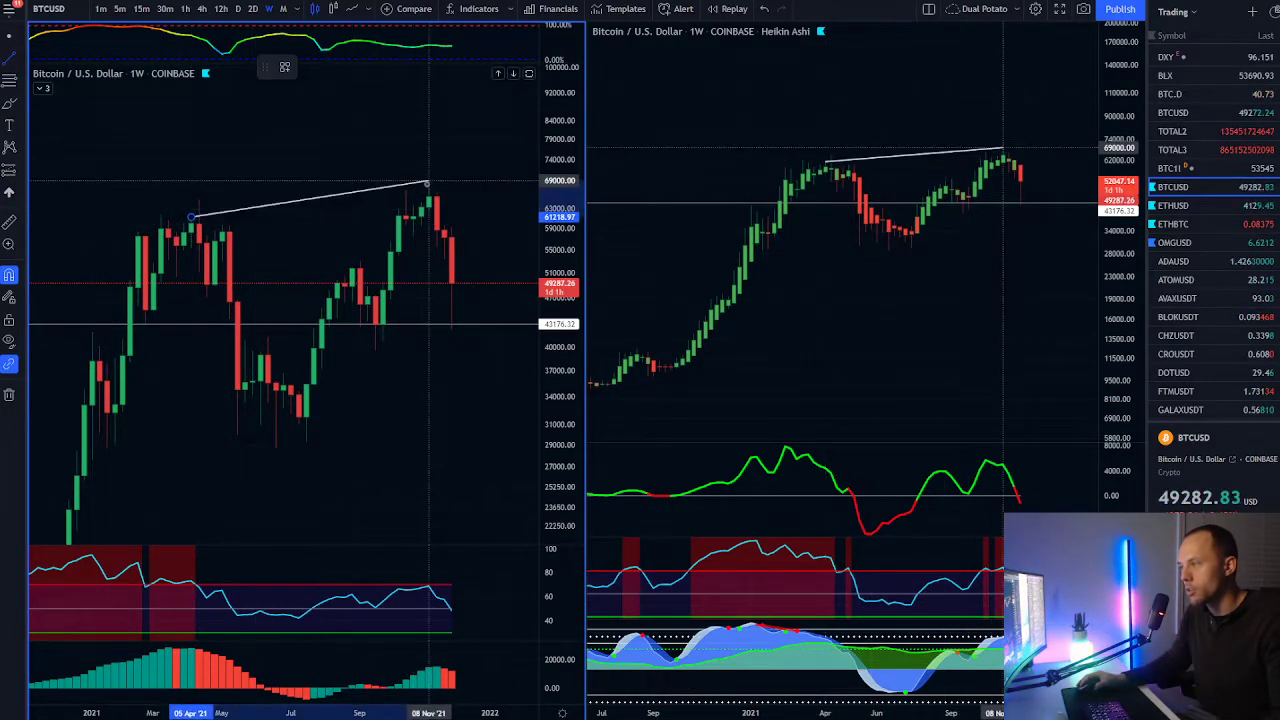
click(427, 182)
Step: Draw a descending trend line over the RSI from its January 2021 peak to its November 2021 peak
click(12, 57)
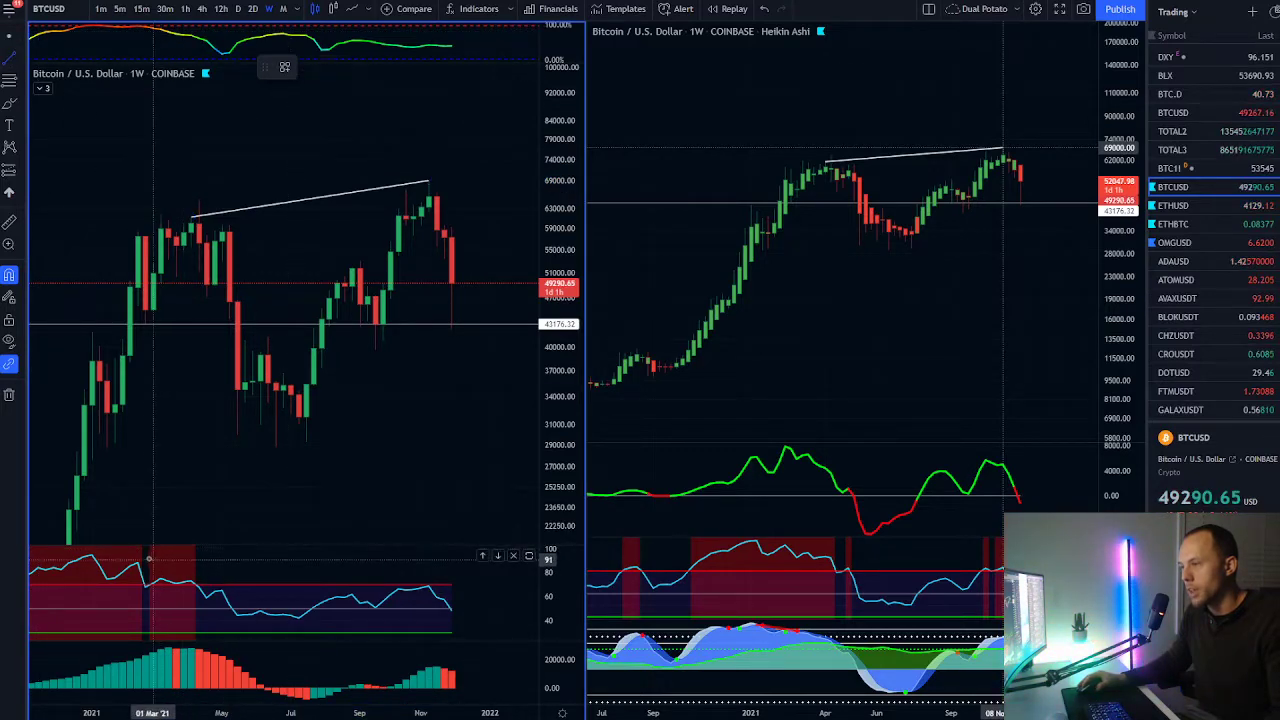
drag(92, 551, 482, 588)
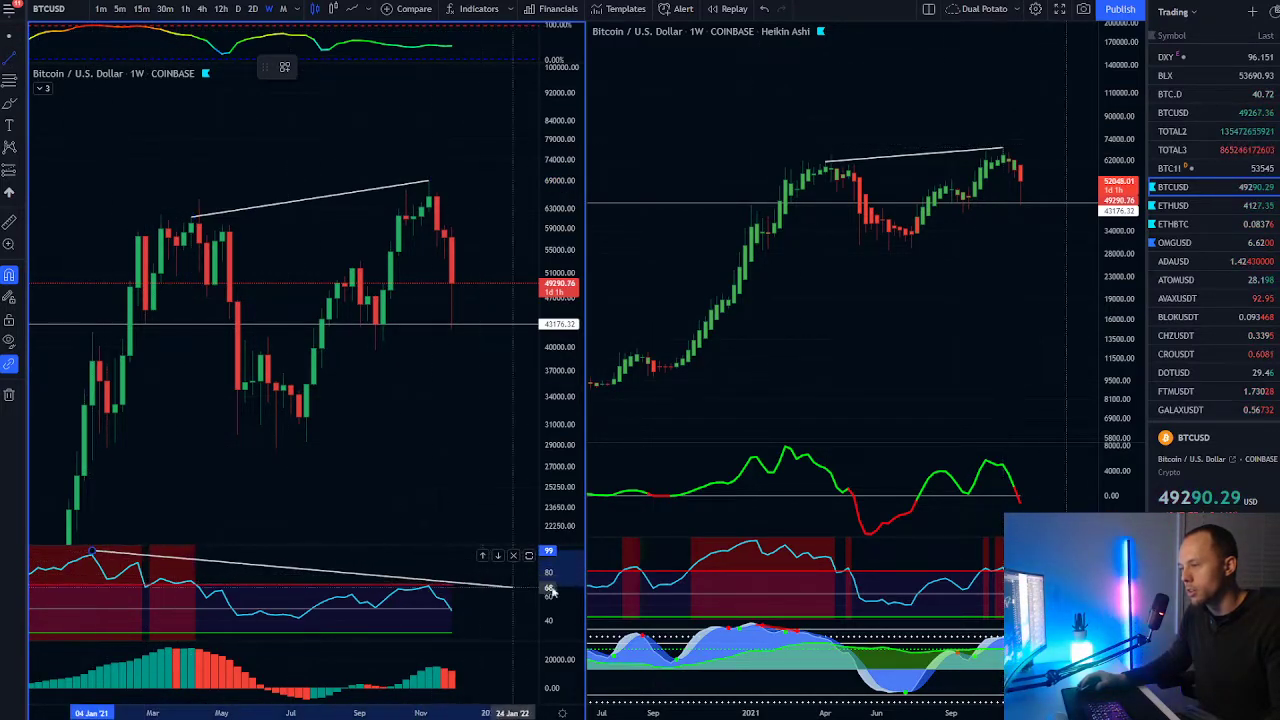
click(429, 578)
click(432, 507)
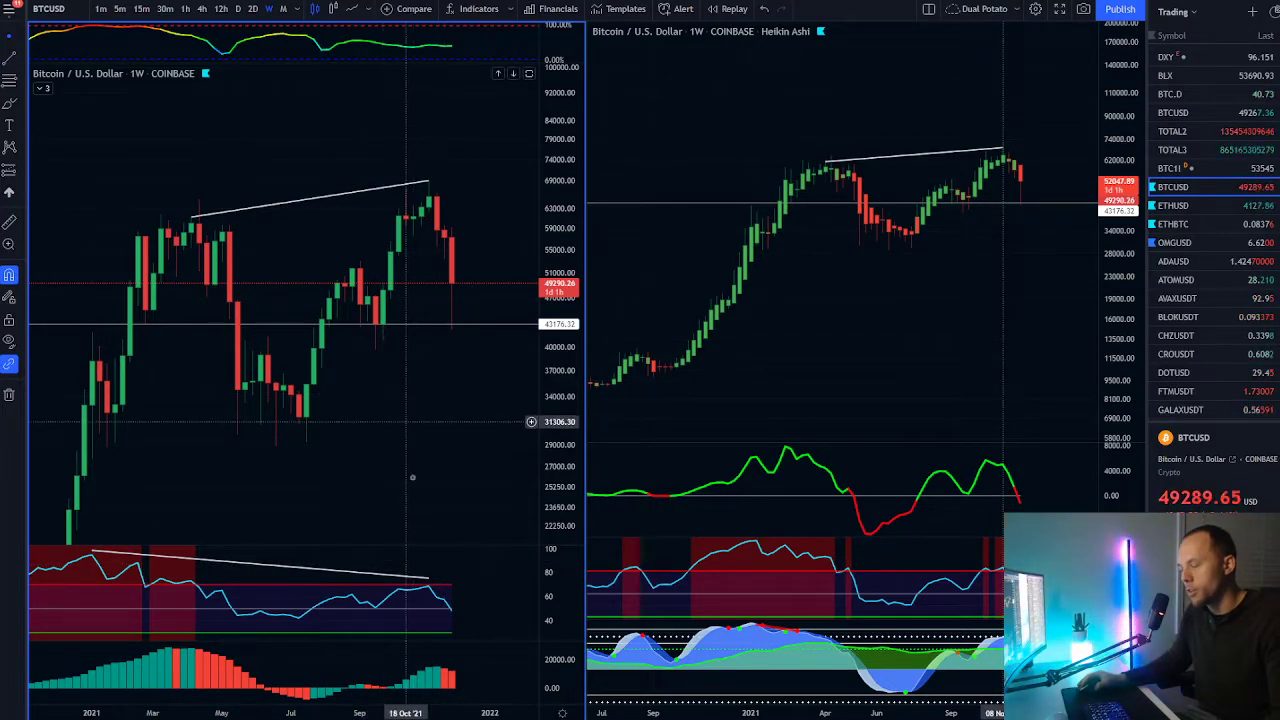
Step: Maximize the RSI pane to examine its declining peaks against the trend line, and restore the full chart layout
double_click(477, 592)
scroll(480, 575, down, 2)
drag(578, 427, 577, 452)
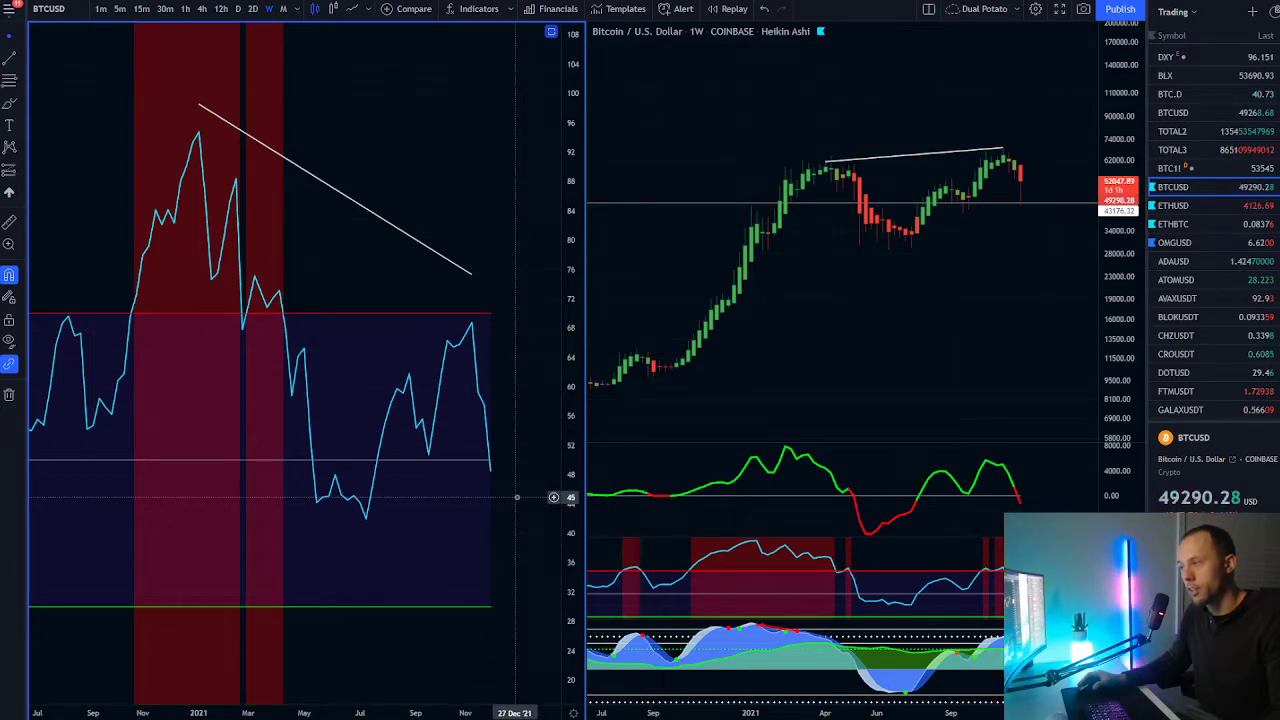
scroll(517, 497, up, 1)
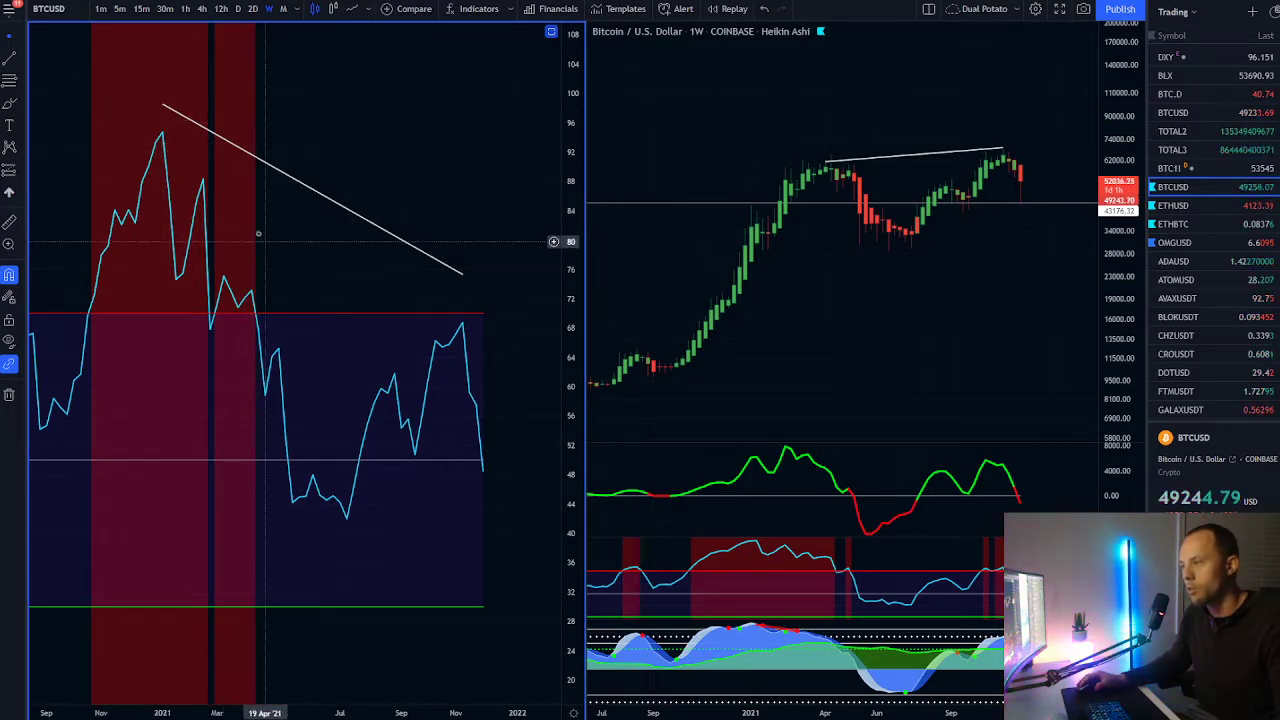
double_click(420, 136)
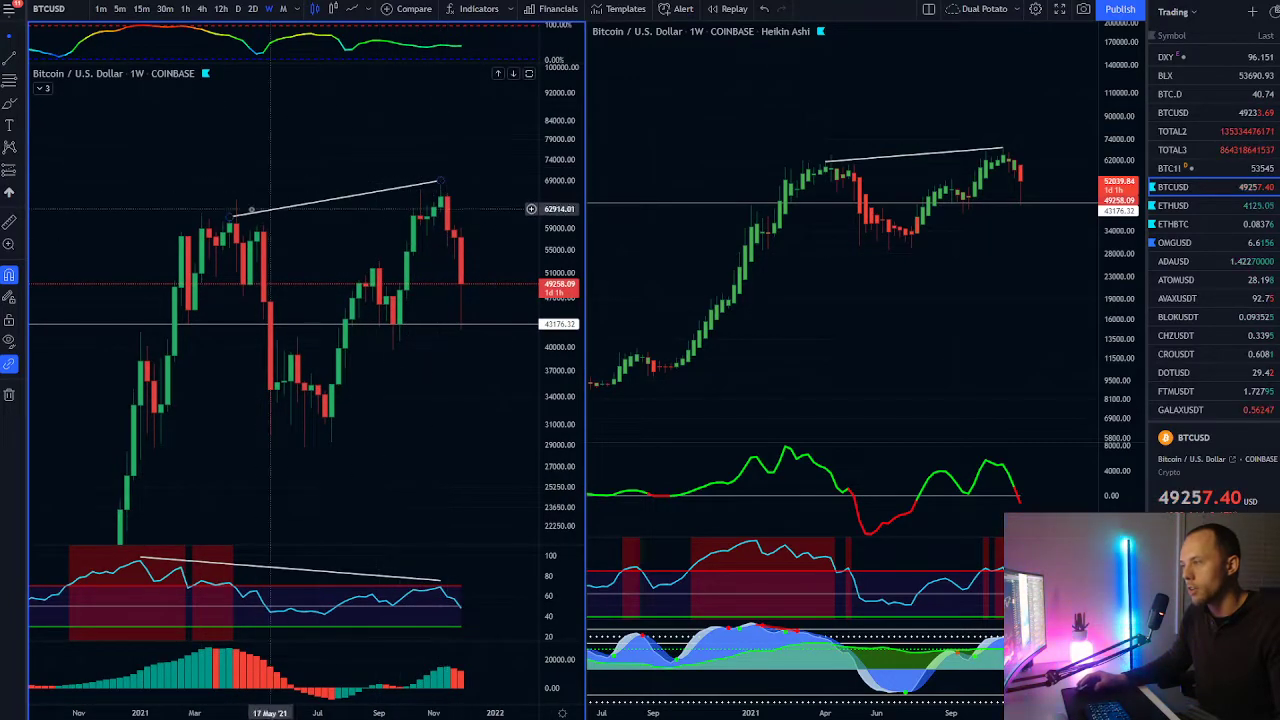
Step: Re-anchor the price trend line from the 4 January 2021 candle at 38,171.57 to the November 2021 candle at 65,505.03
drag(230, 217, 146, 361)
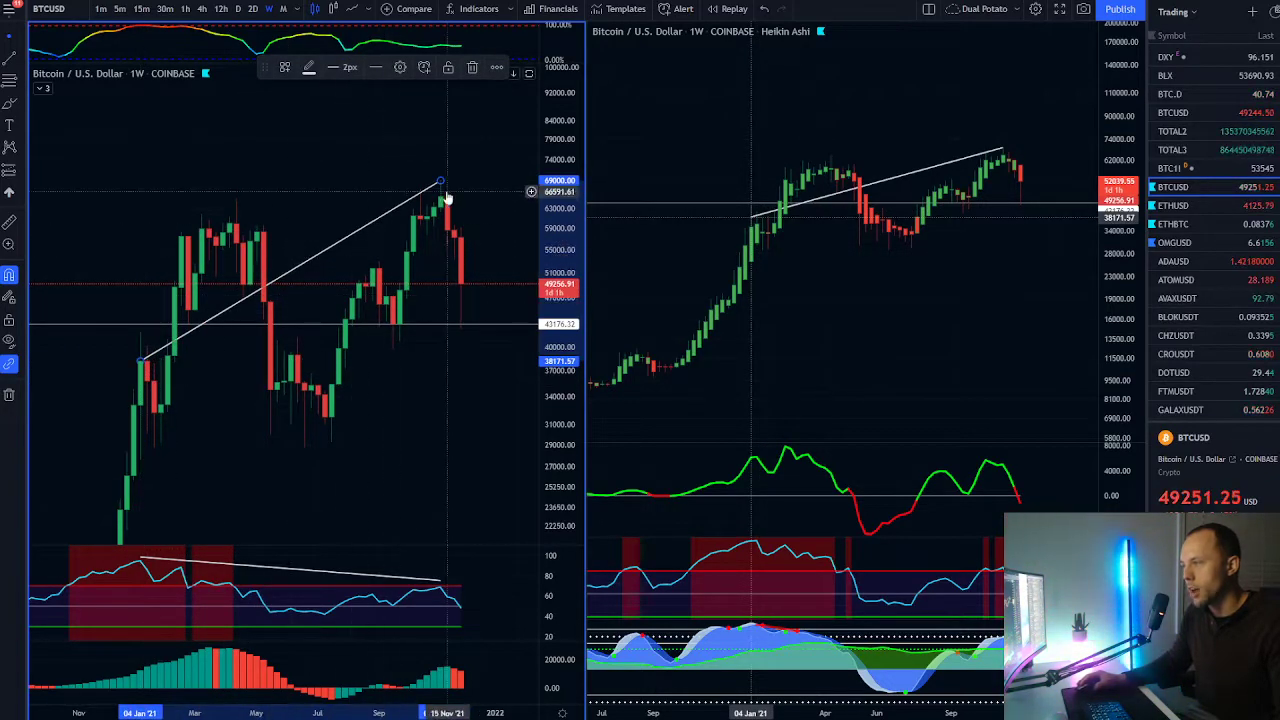
drag(440, 184, 447, 197)
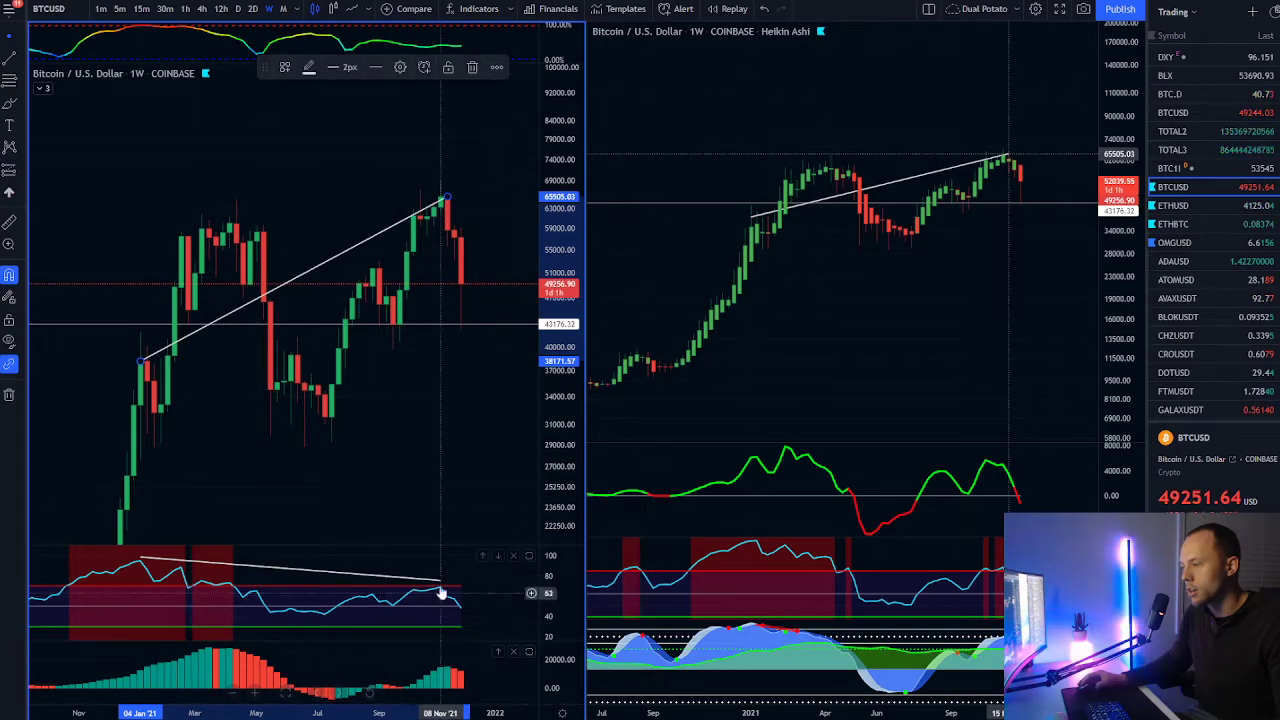
Step: Delete the trend line on the price candles and the trend line on the RSI
scroll(443, 456, down, 2)
drag(460, 455, 397, 443)
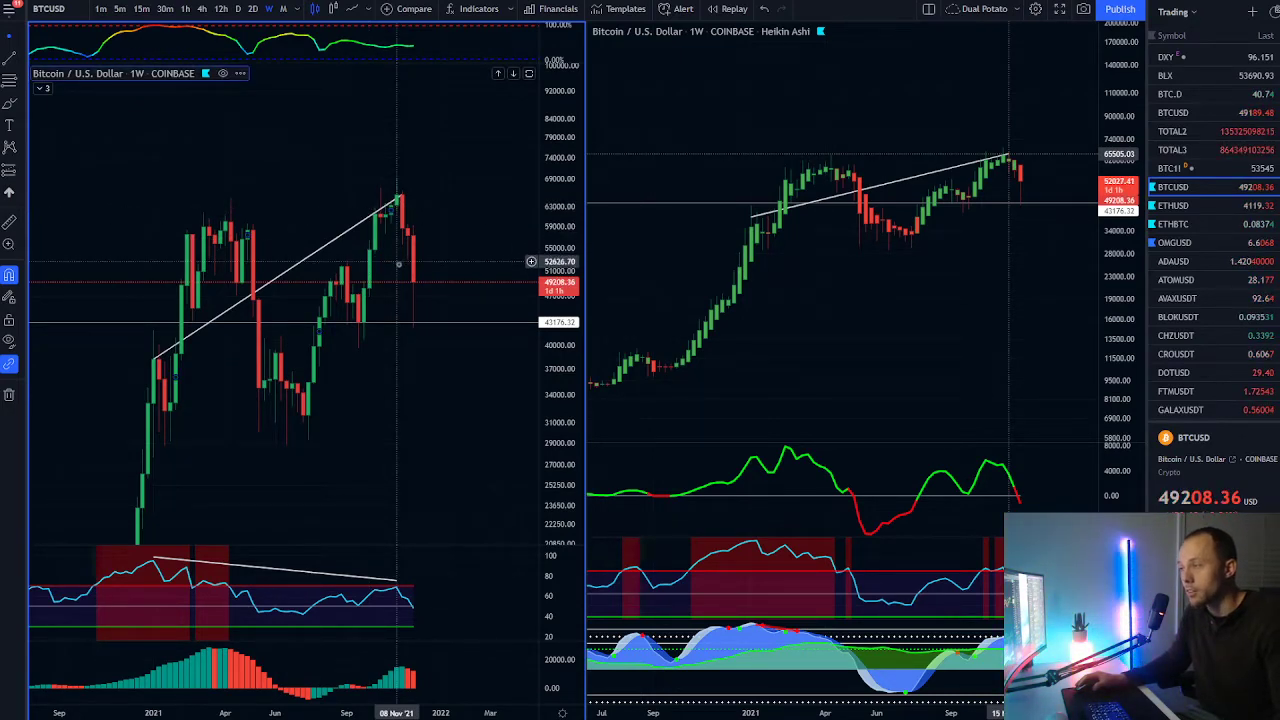
drag(379, 416, 381, 405)
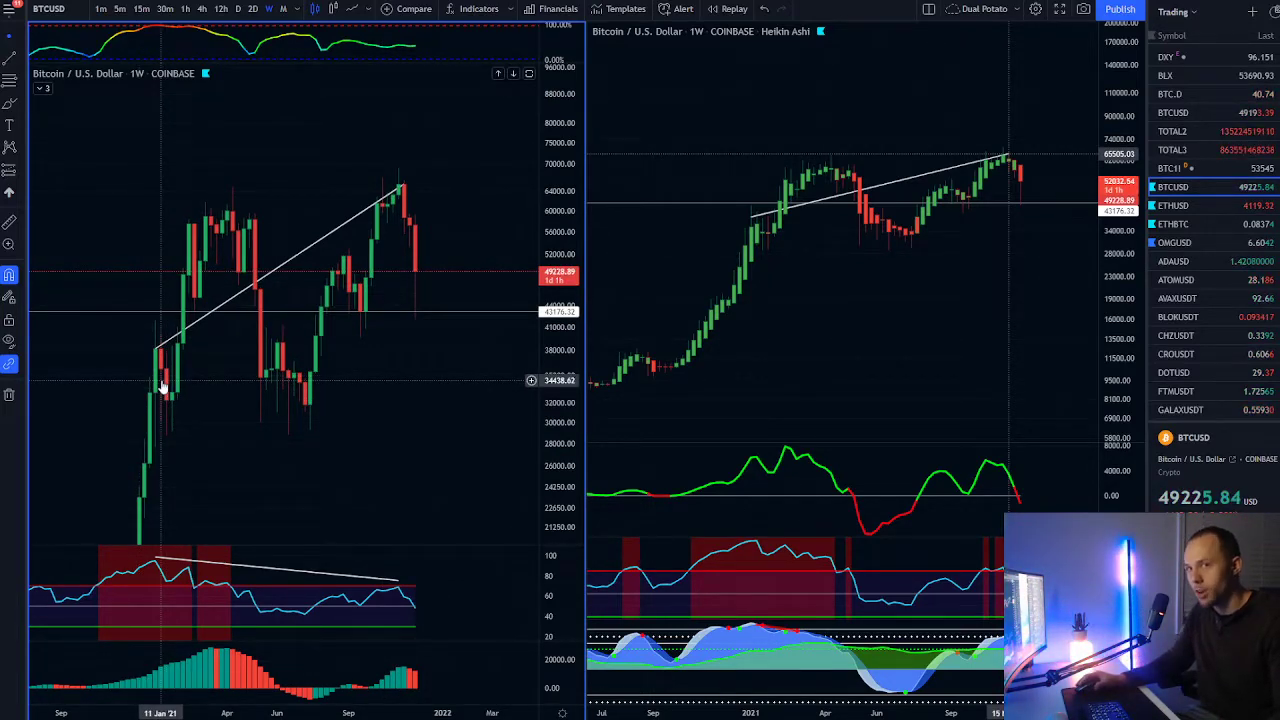
click(313, 250)
key(Delete)
click(349, 578)
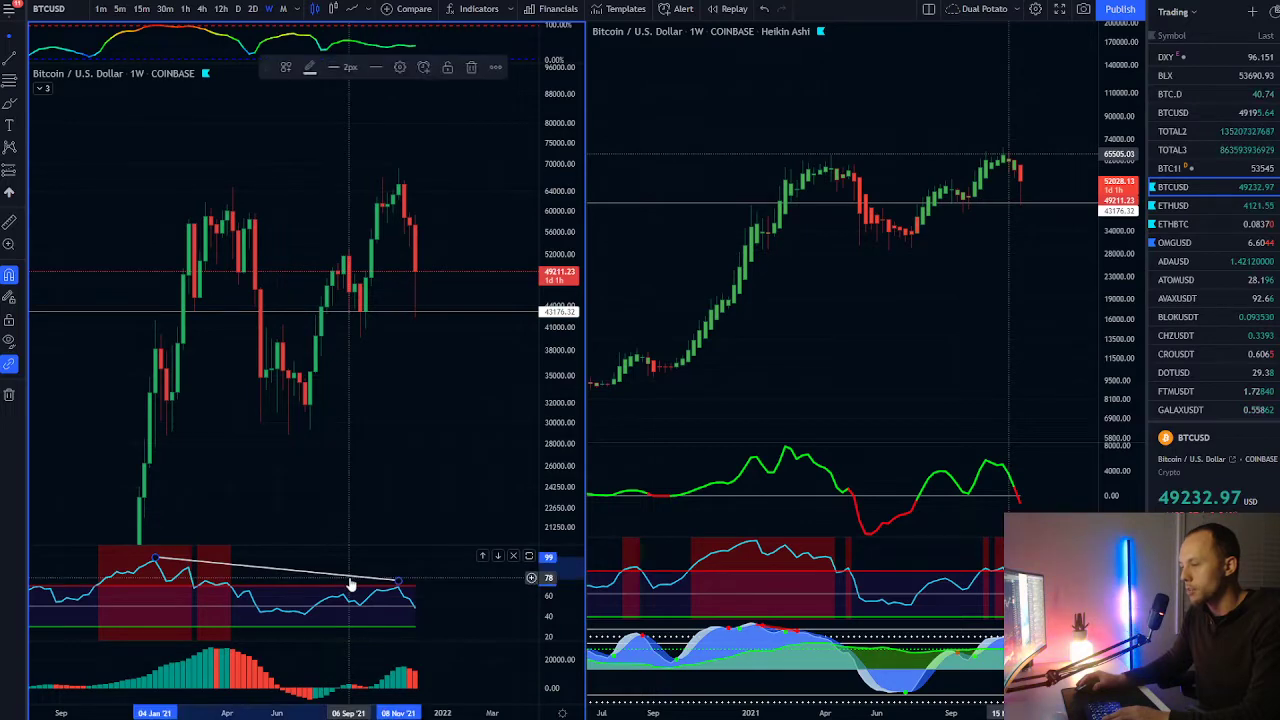
key(Delete)
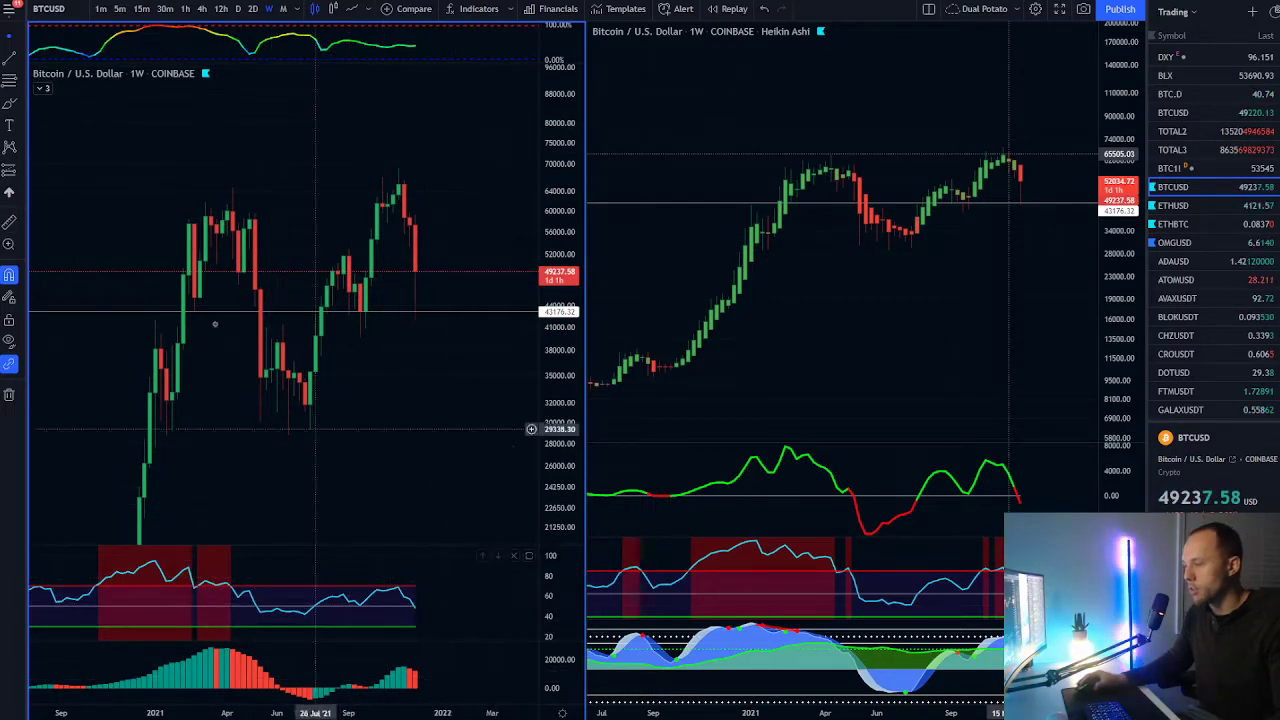
Step: Draw a descending trend line over the momentum histogram from its March 2021 peak to November 2021 and inspect it in the maximized pane
click(215, 649)
click(410, 661)
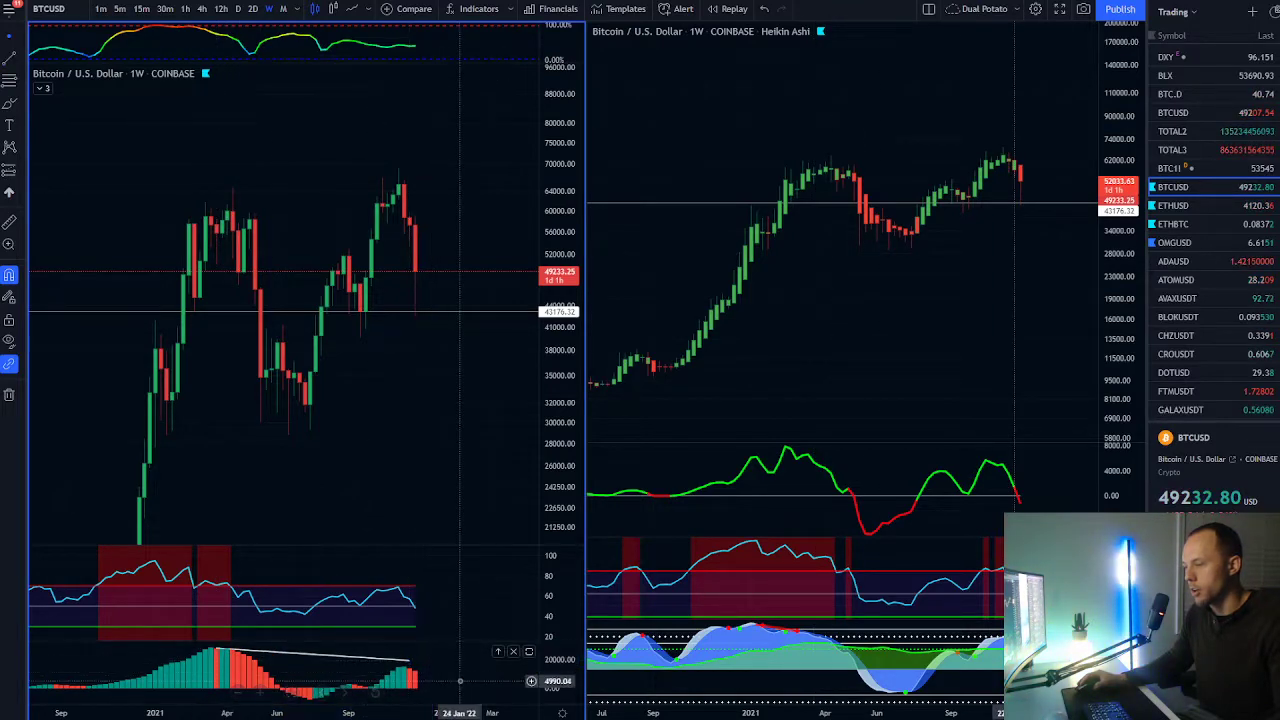
double_click(460, 679)
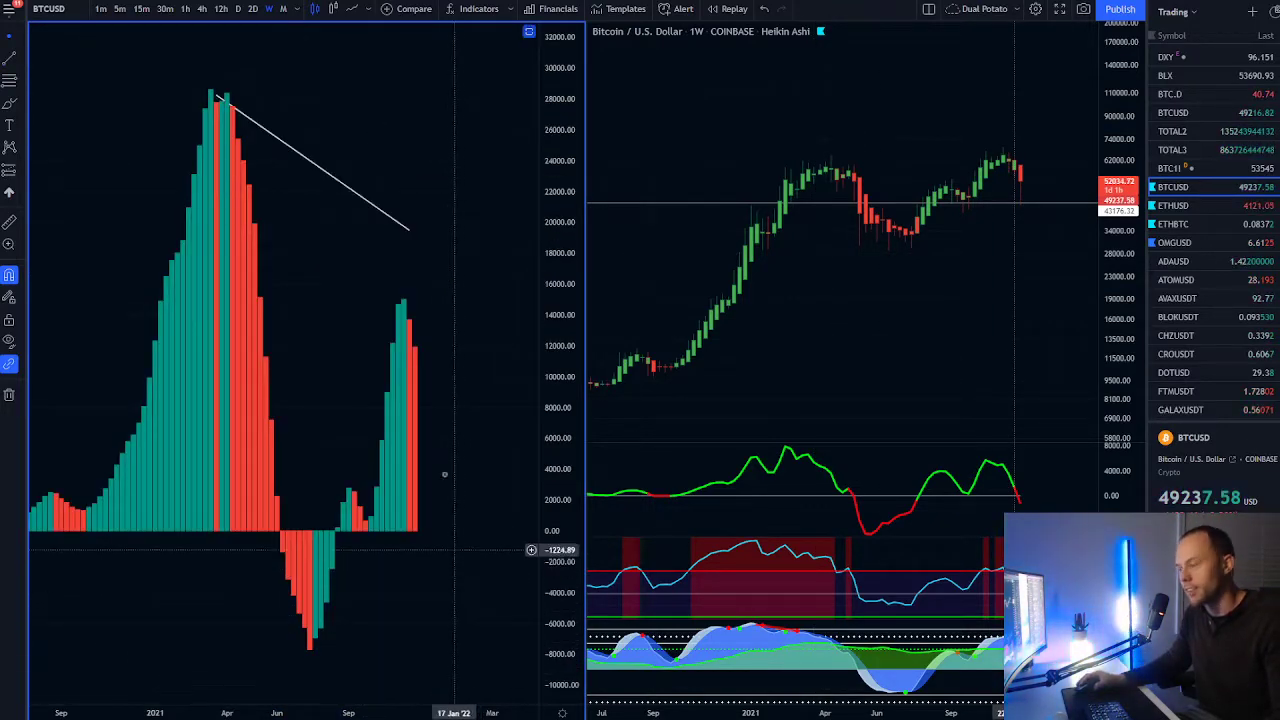
double_click(427, 679)
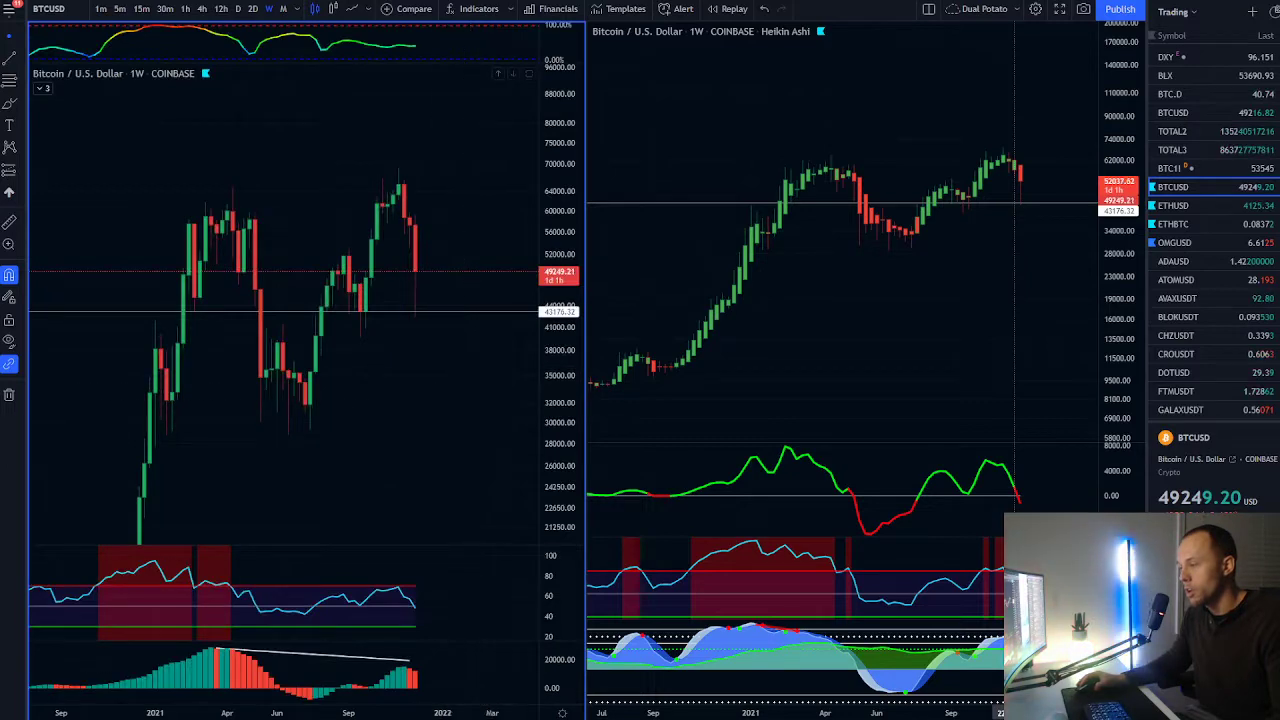
Step: Delete the trend line from the momentum histogram
click(377, 660)
key(Delete)
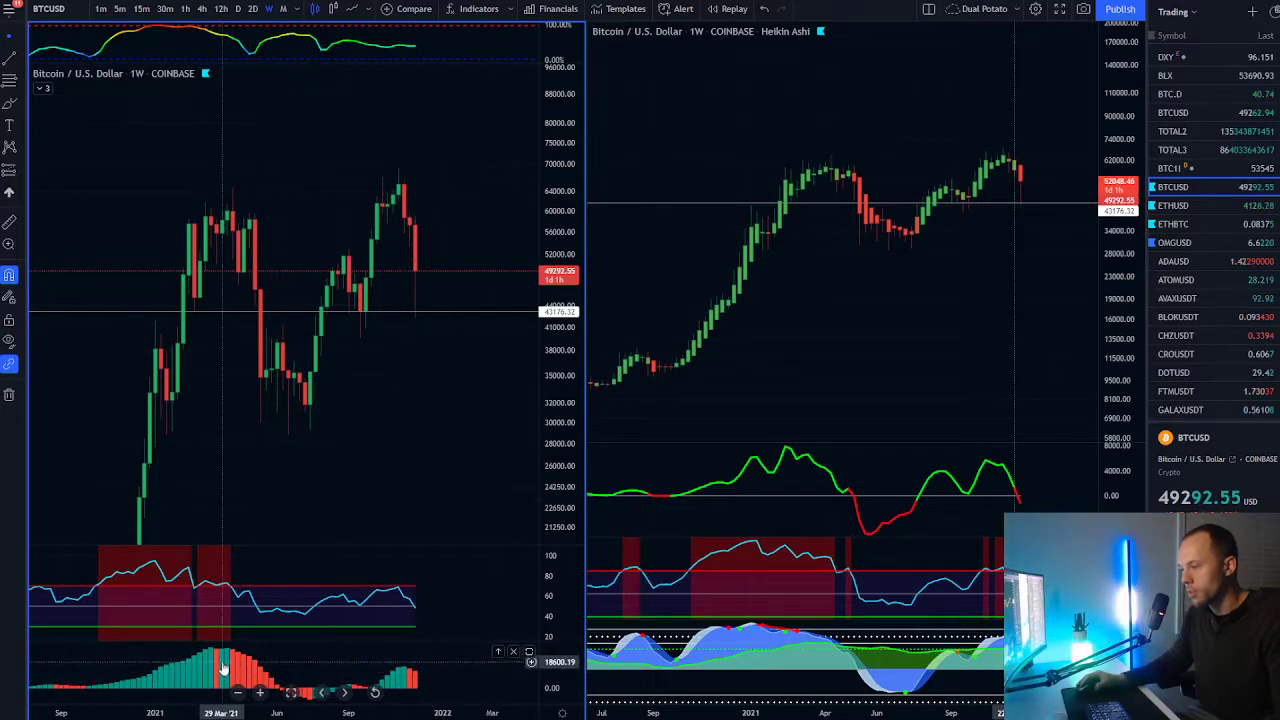
Step: Examine the recent weekly price action on the candlestick chart and the Heikin Ashi chart
mouse_move(437, 434)
mouse_down()
mouse_move(408, 439)
mouse_move(443, 420)
mouse_move(457, 429)
mouse_up()
scroll(454, 431, up, 1)
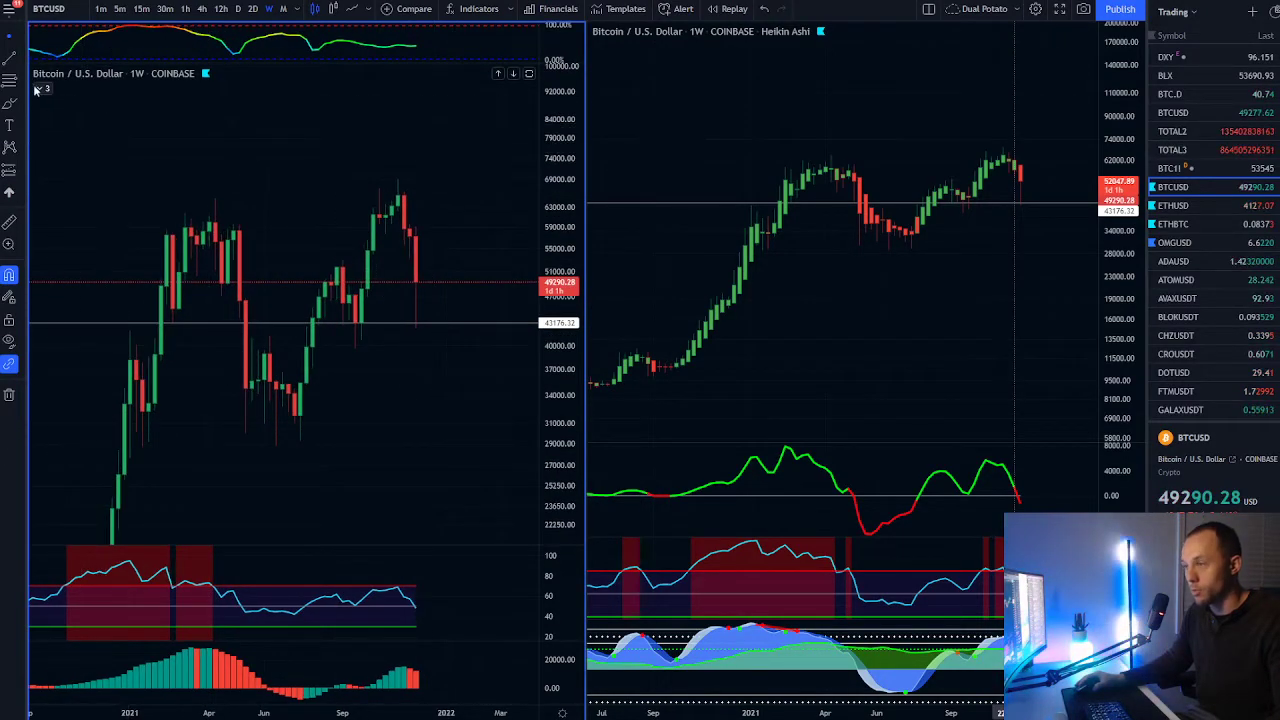
drag(708, 88, 705, 113)
scroll(705, 113, down, 1)
drag(866, 120, 822, 120)
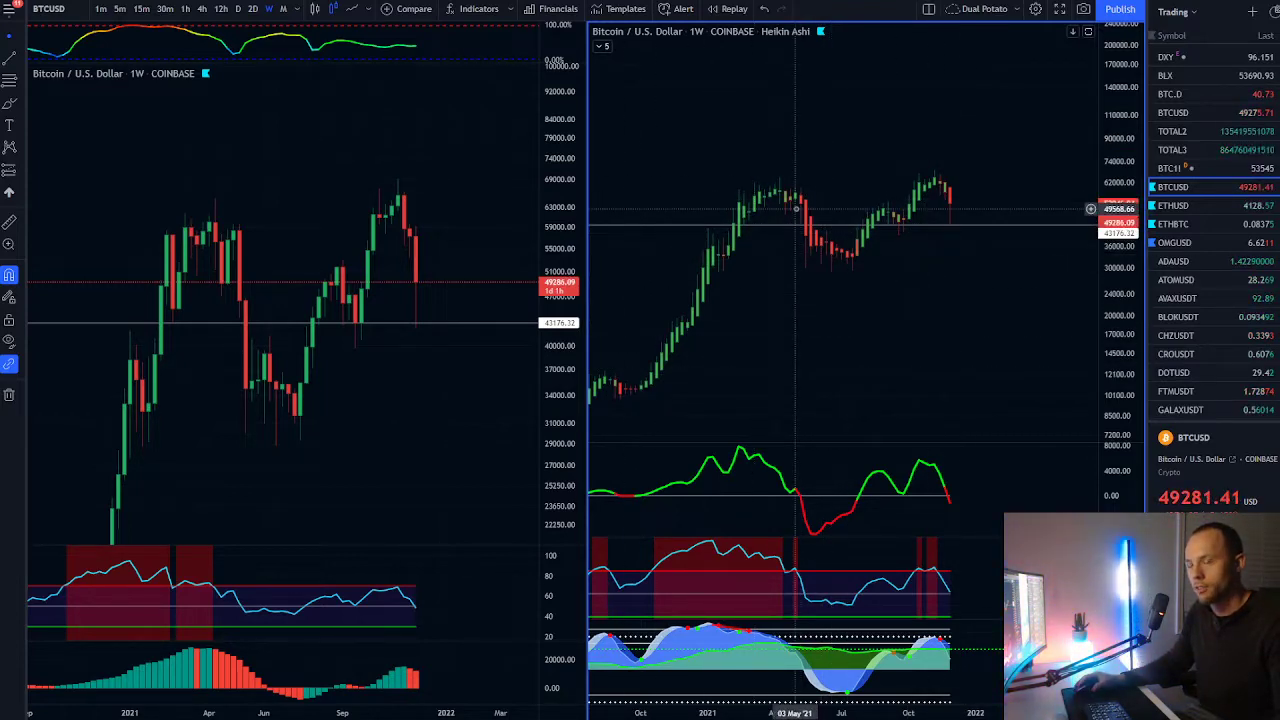
Step: Show the hidden SL A [2.0.5] indicator on the weekly Heikin Ashi chart and examine its divergence marker at the November 2021 high
drag(777, 123, 785, 126)
click(601, 47)
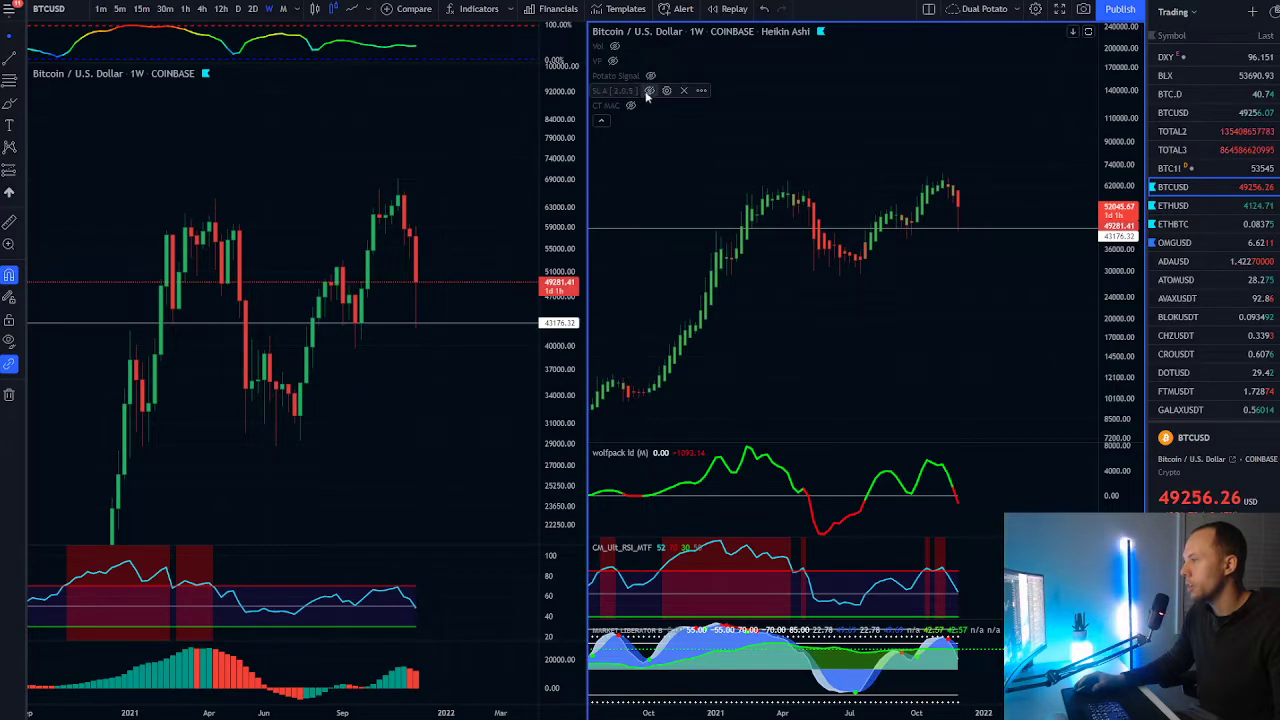
click(648, 91)
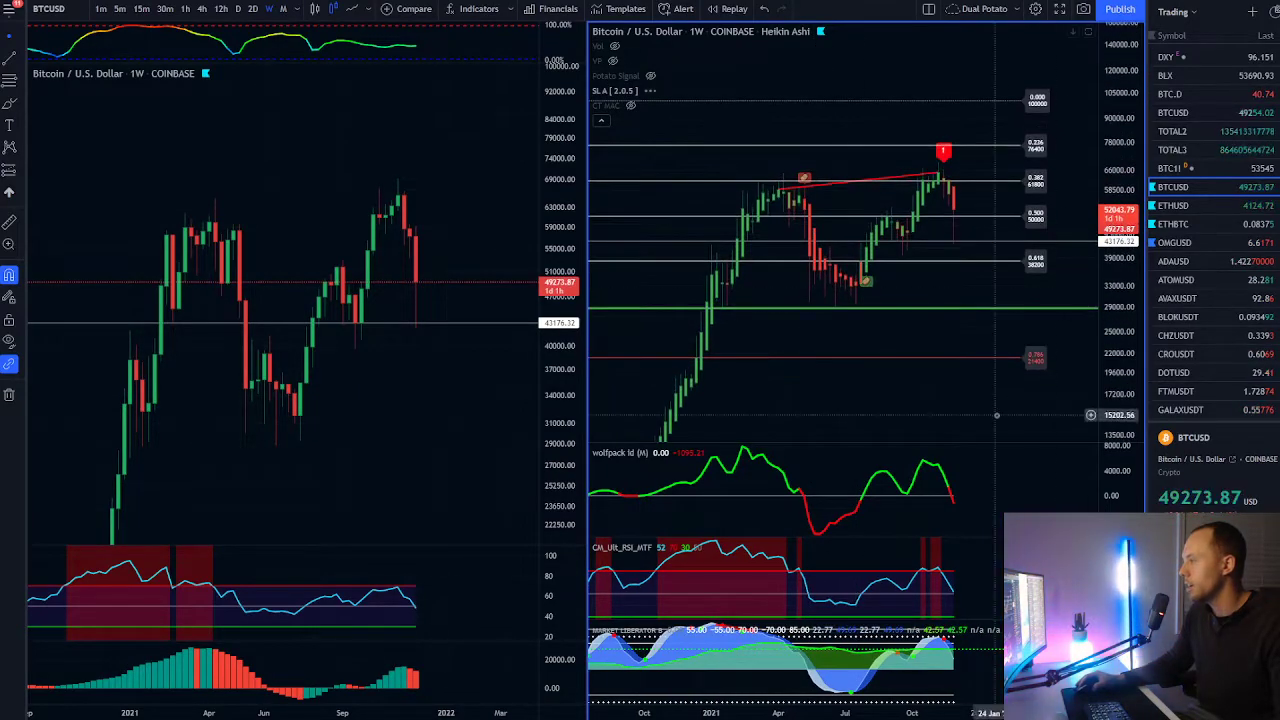
drag(1125, 348, 1125, 257)
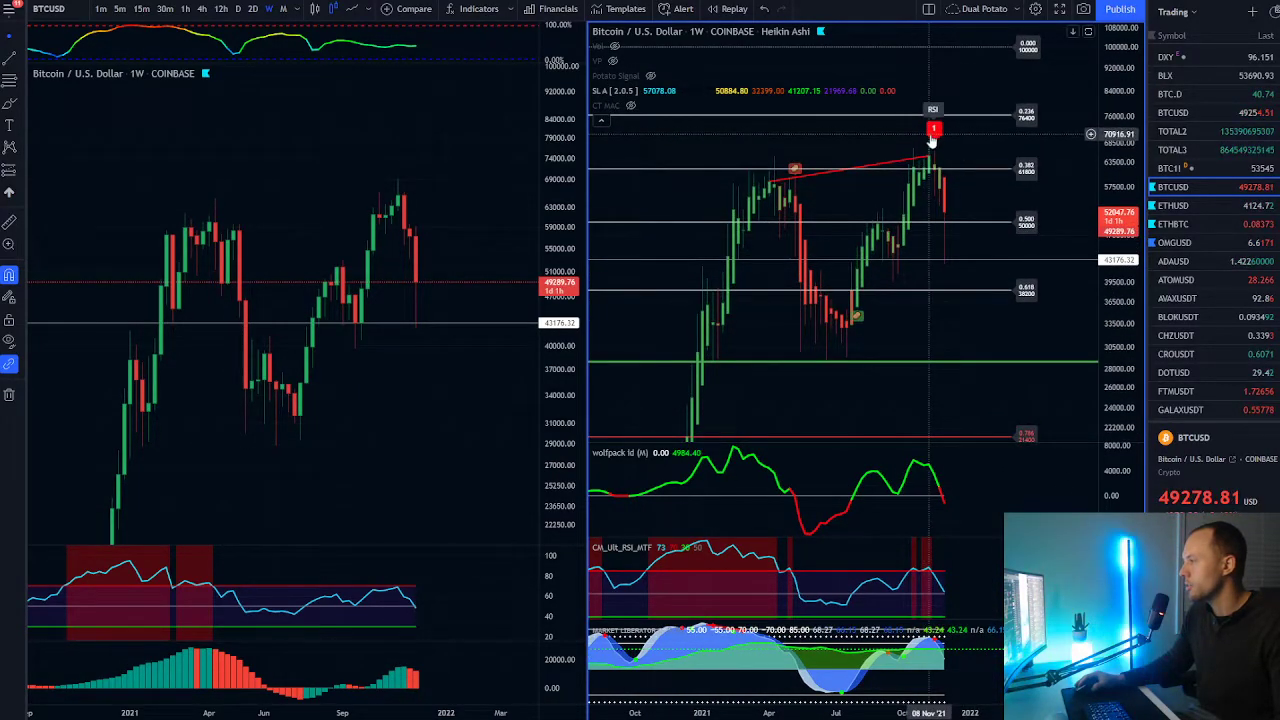
drag(976, 141, 959, 163)
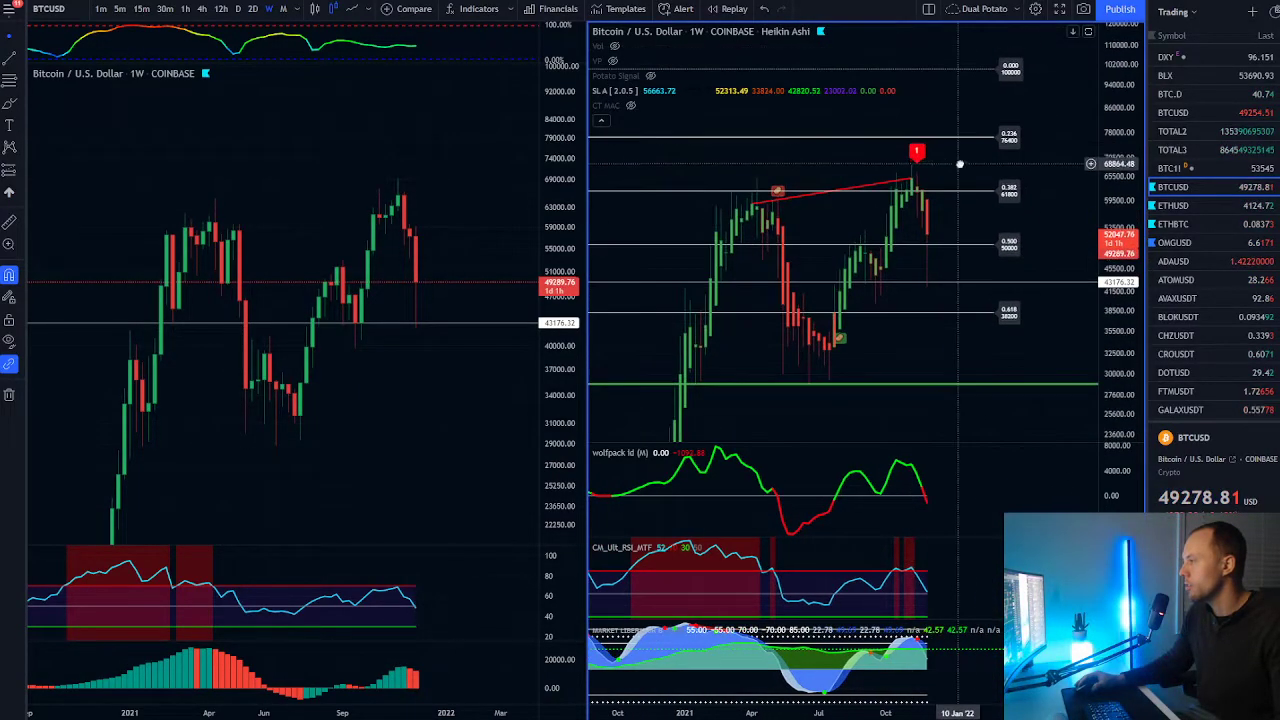
Step: Switch the Heikin Ashi chart to the monthly timeframe and compare its divergence marker with the wolfpack id peaks in the maximized pane
click(283, 9)
mouse_move(927, 158)
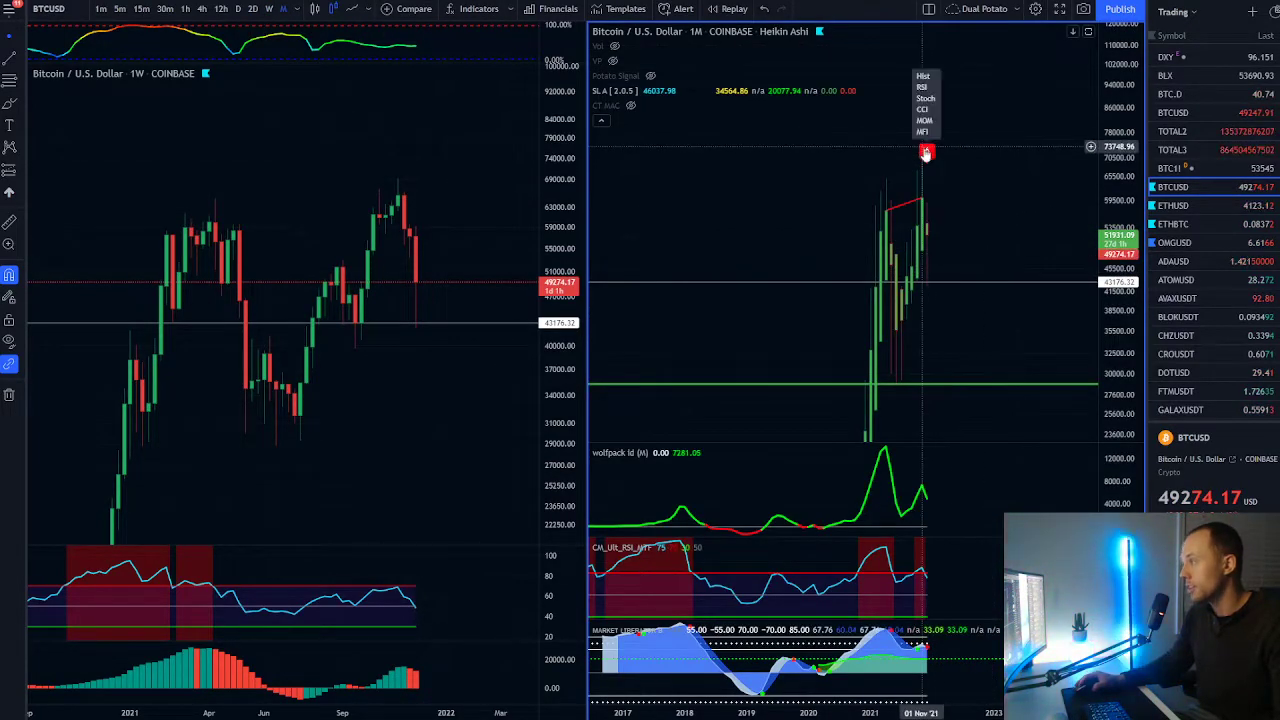
scroll(968, 194, up, 5)
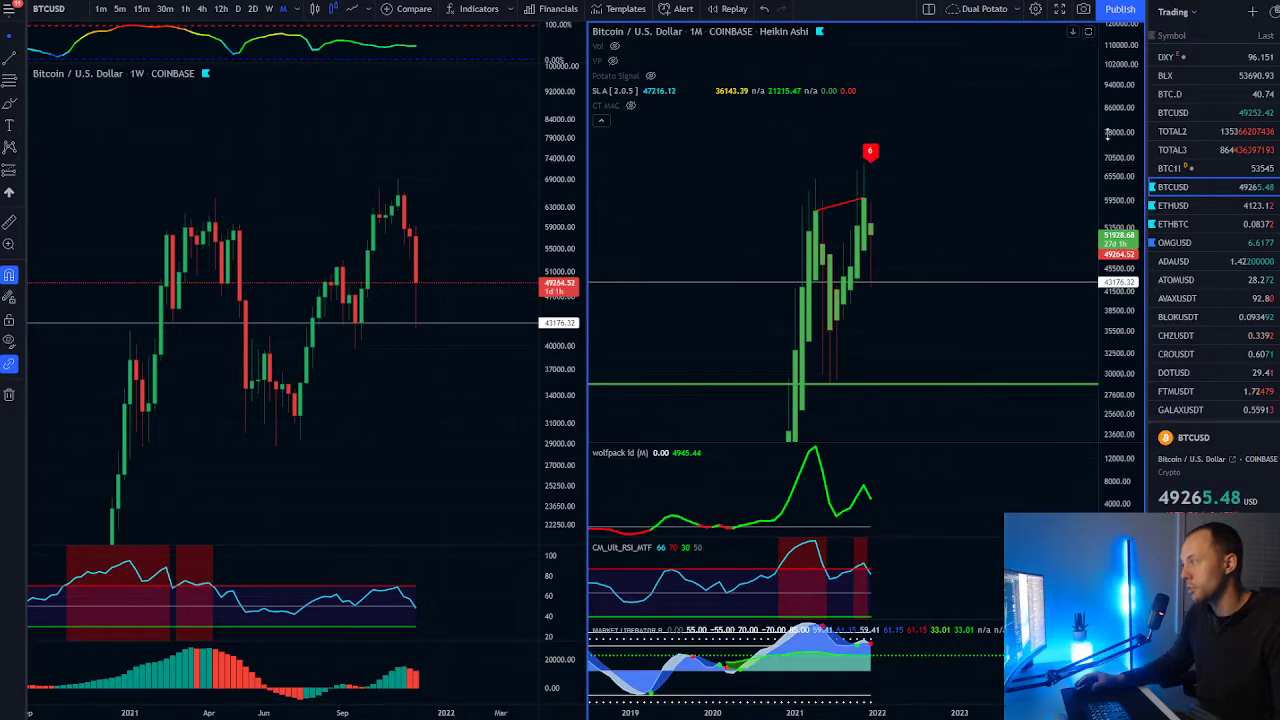
drag(1023, 203, 1002, 217)
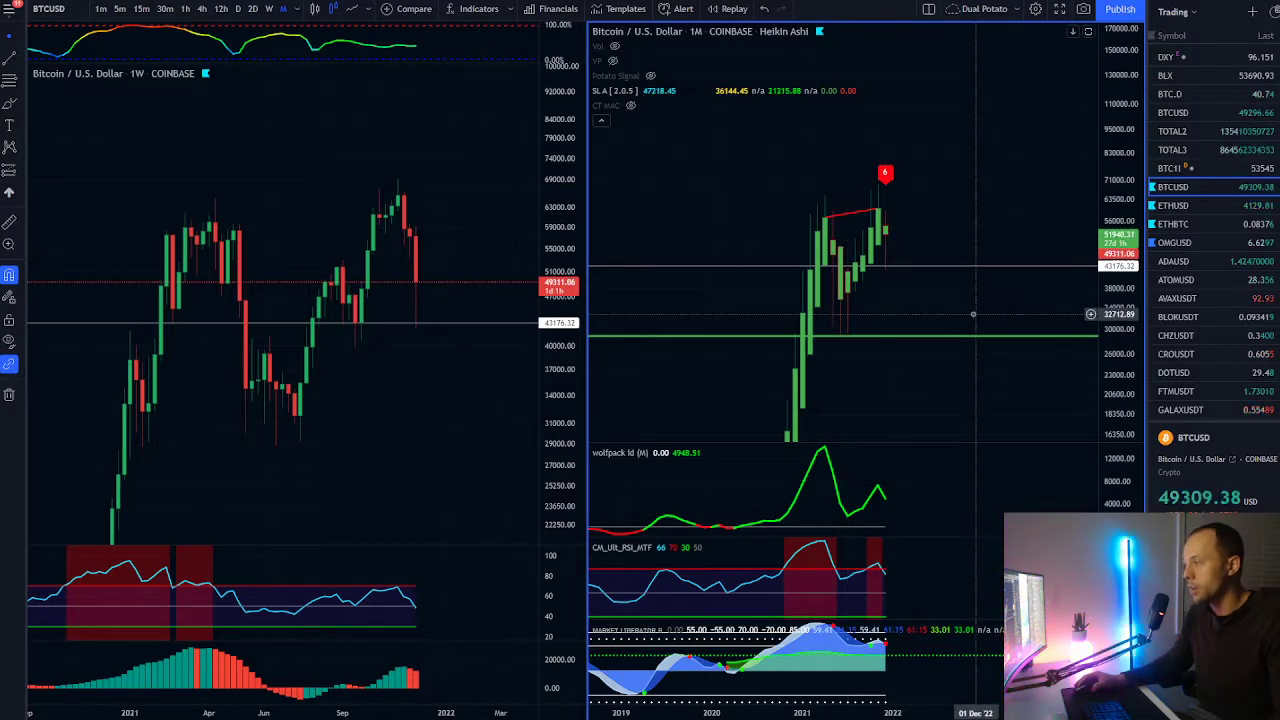
scroll(968, 330, down, 4)
scroll(965, 349, down, 4)
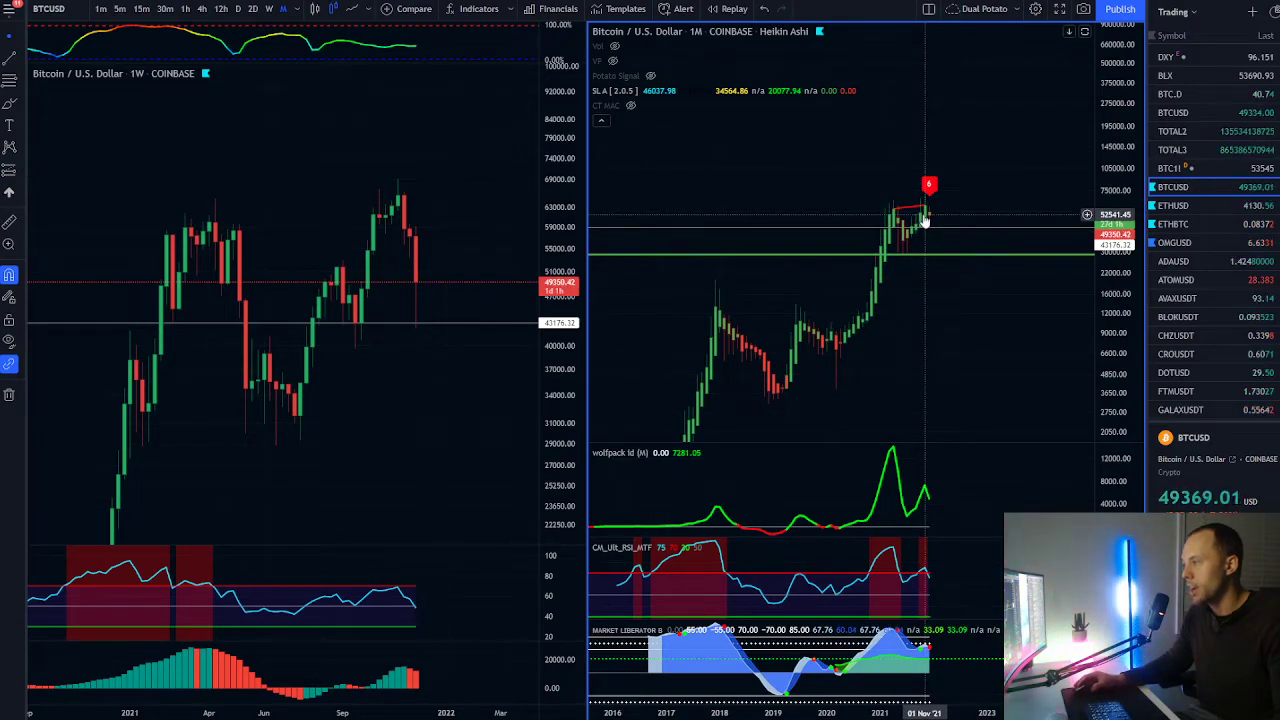
drag(936, 294, 937, 289)
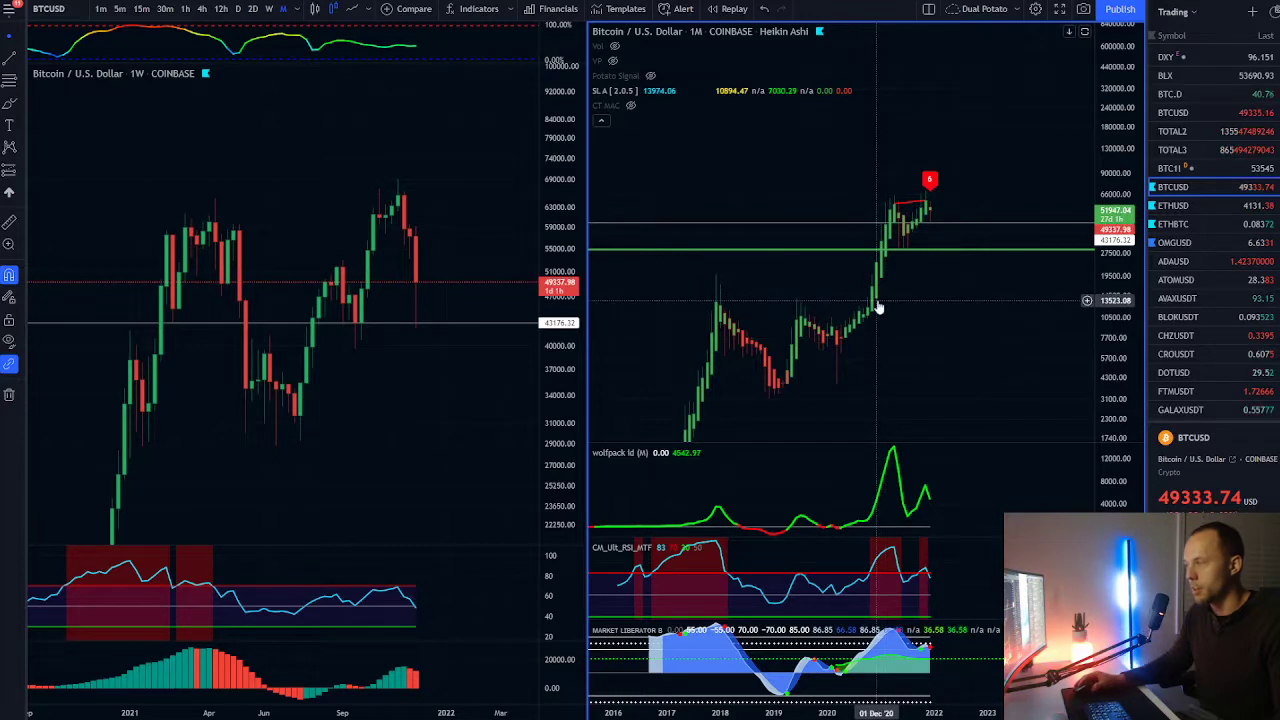
drag(940, 278, 923, 290)
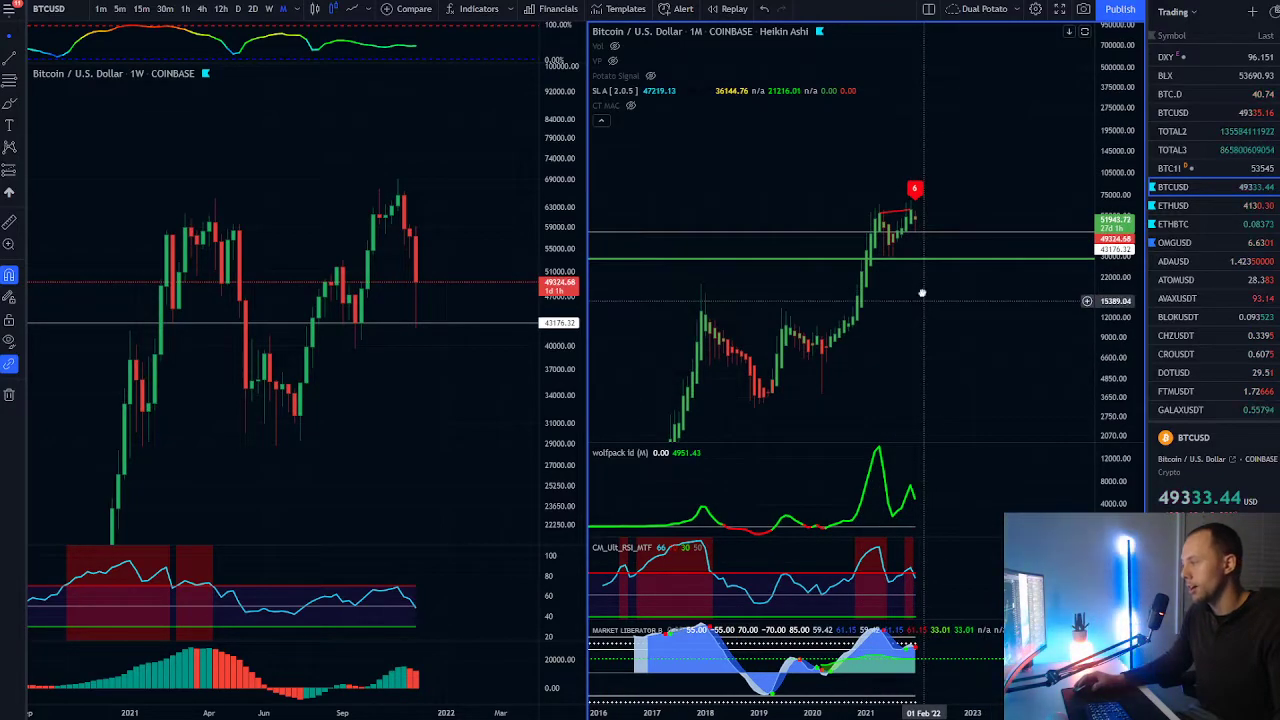
double_click(918, 482)
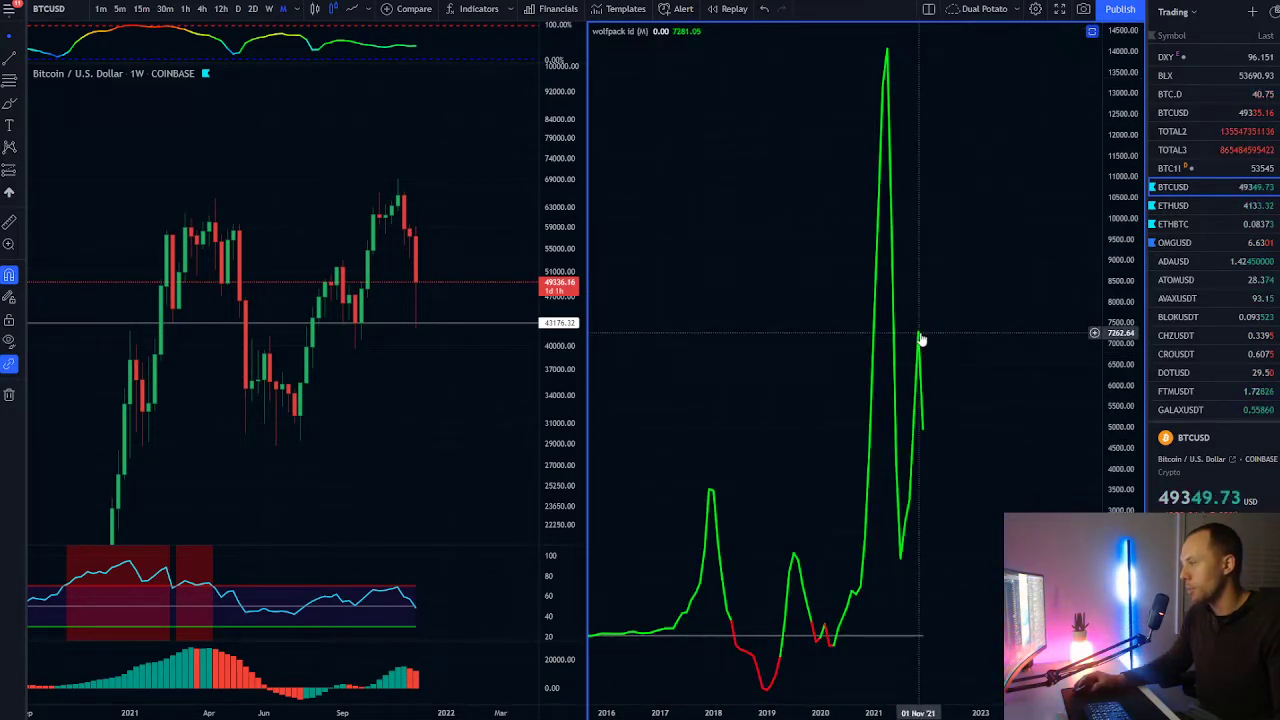
double_click(951, 349)
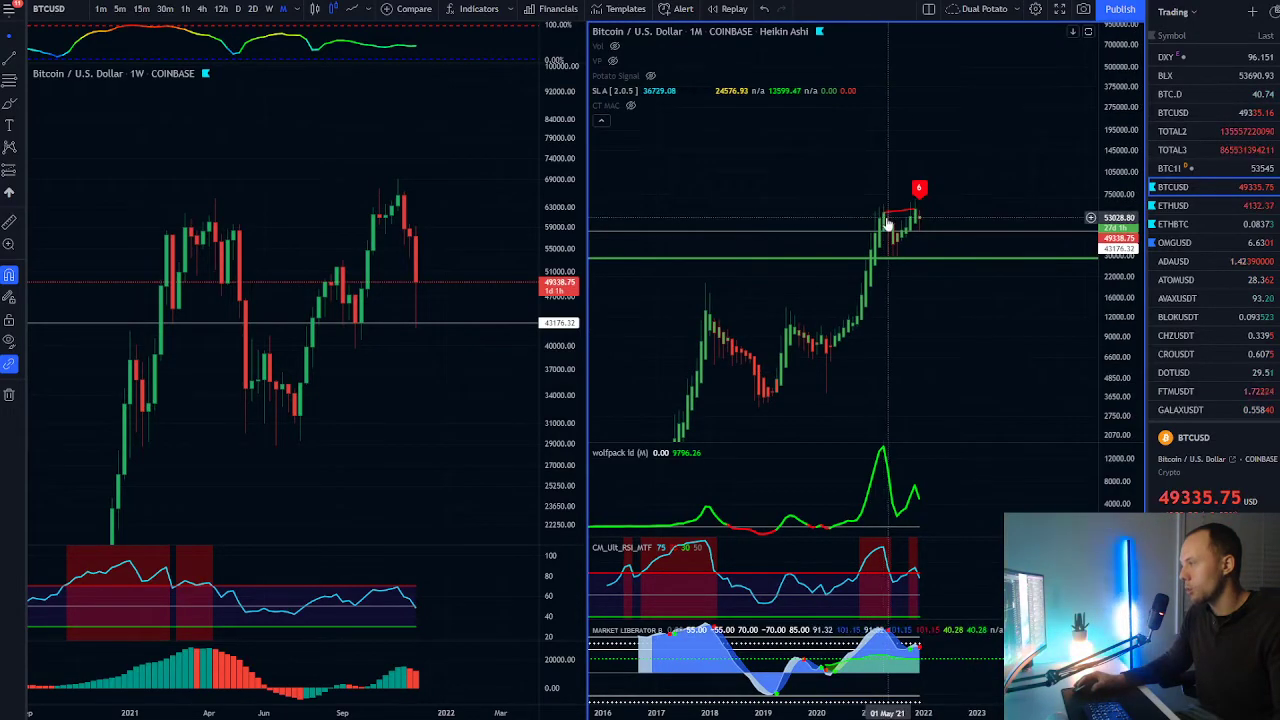
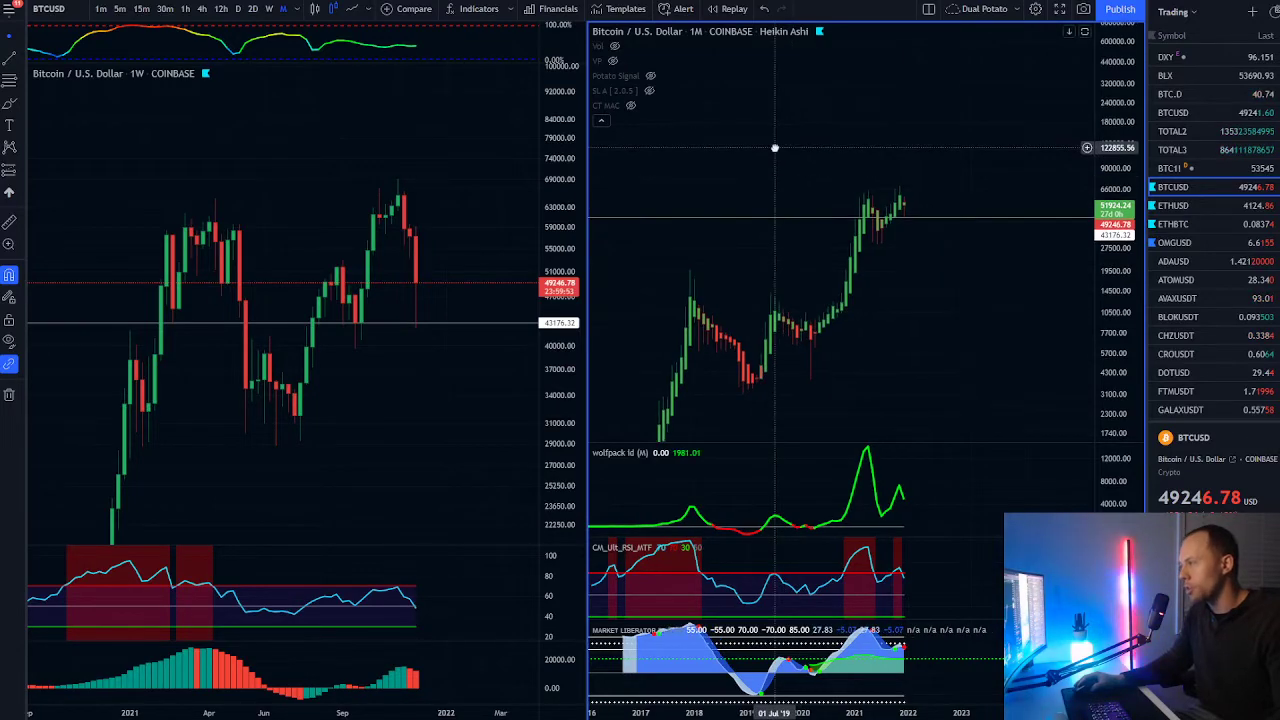
Step: Examine the longer price history on the monthly Heikin Ashi chart and the weekly candlestick chart
scroll(808, 146, up, 3)
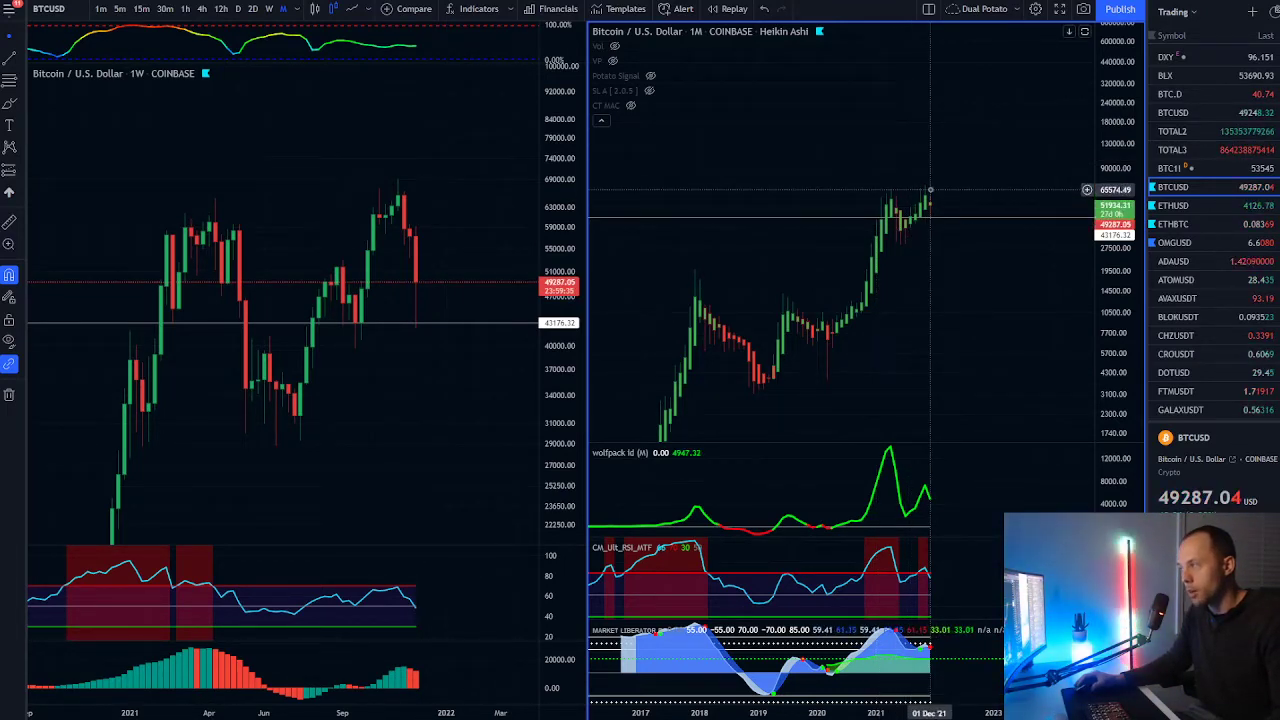
scroll(930, 190, down, 4)
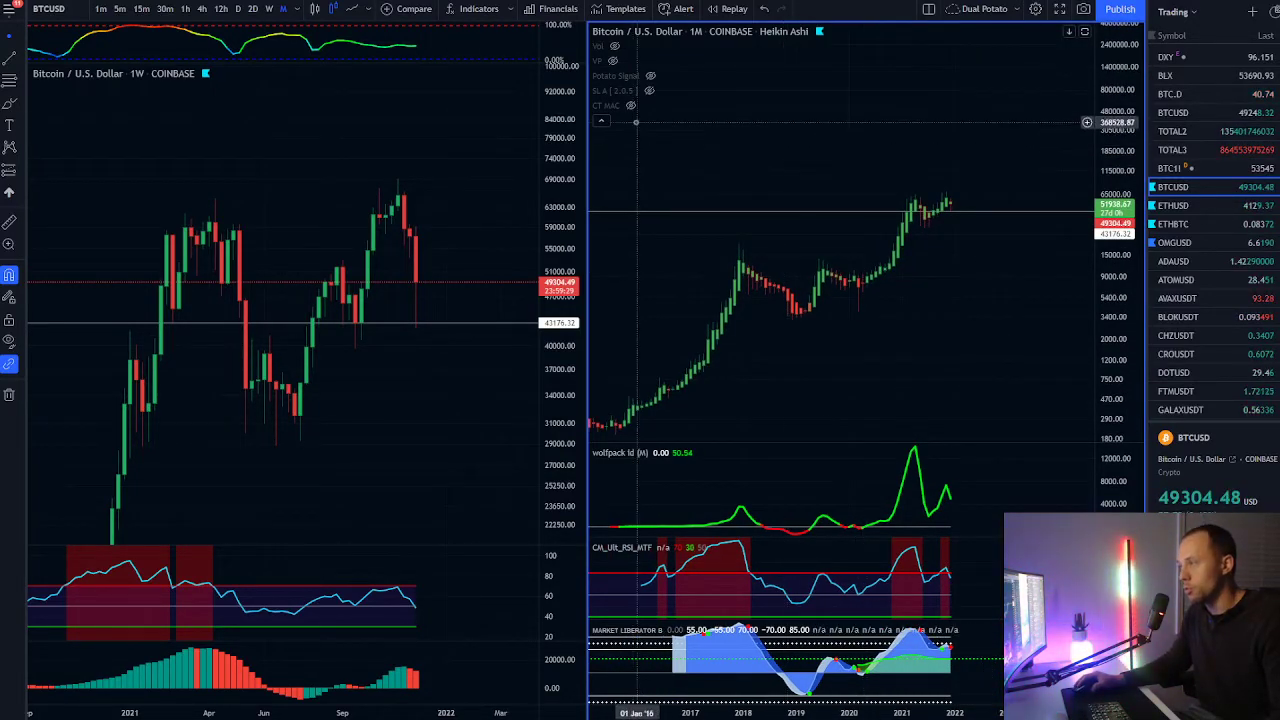
mouse_move(650, 92)
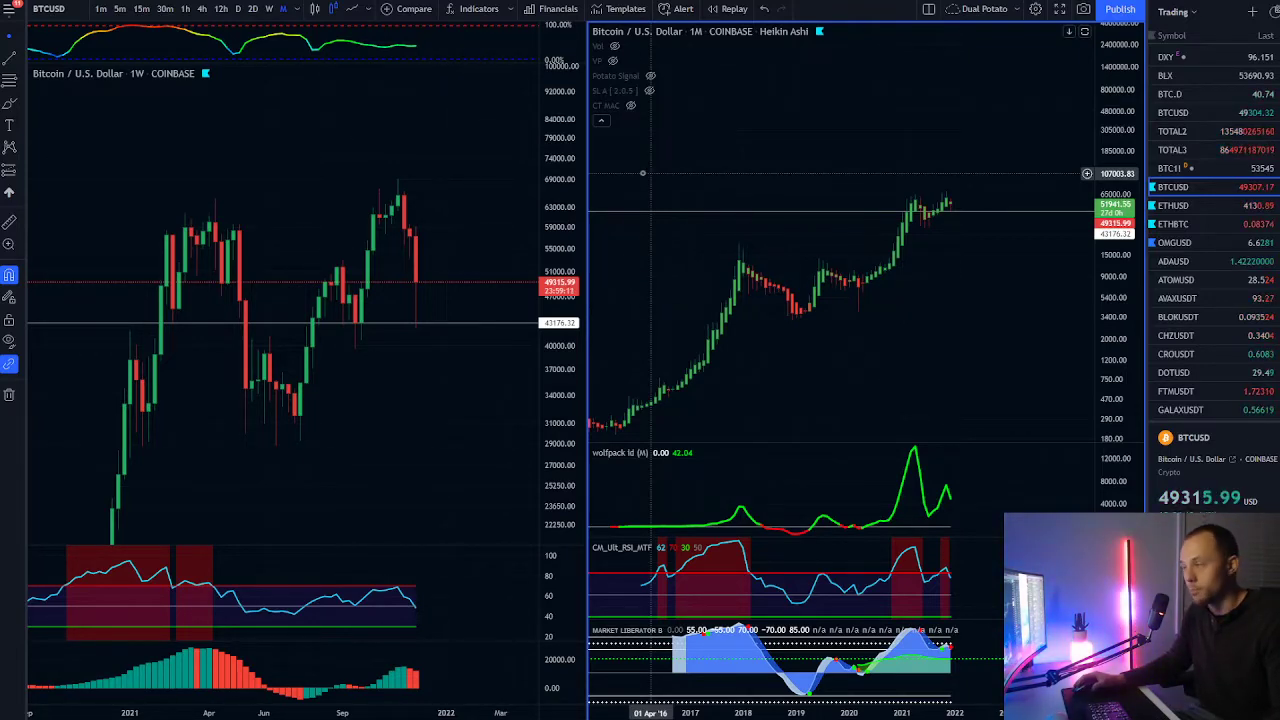
drag(559, 208, 559, 335)
drag(428, 380, 463, 349)
scroll(463, 349, up, 1)
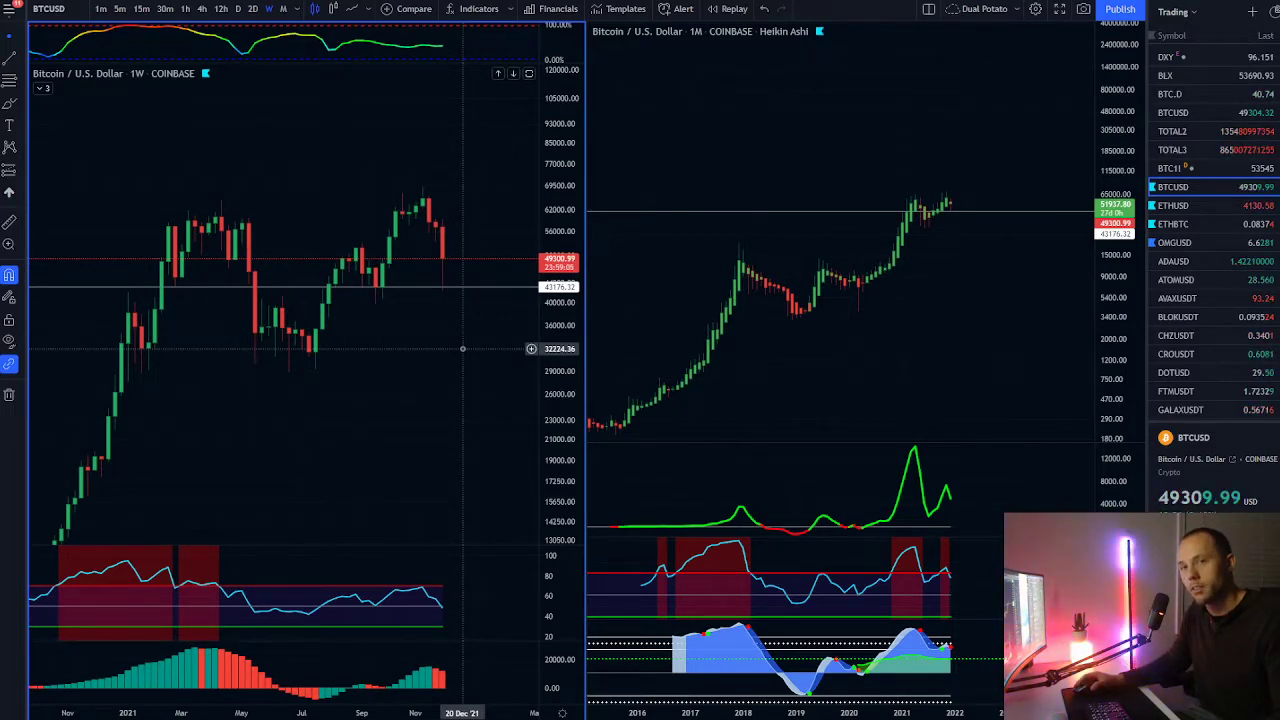
drag(462, 348, 486, 334)
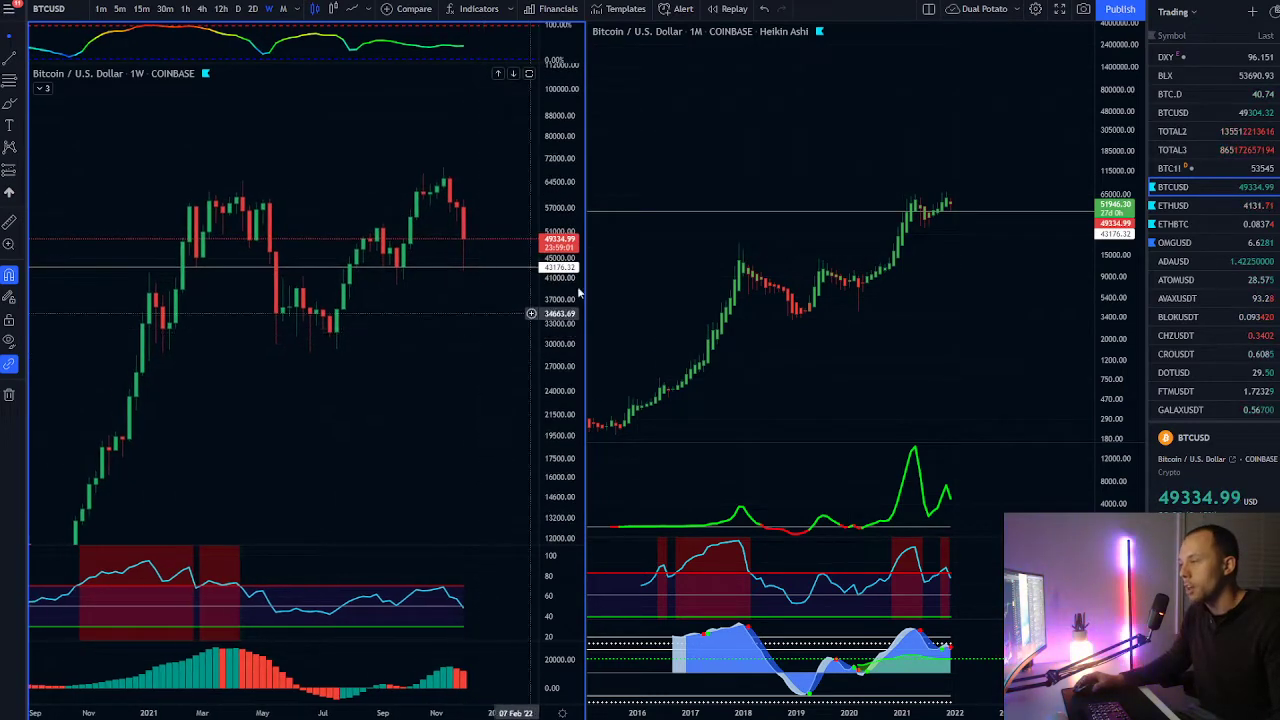
Step: Sketch brush strokes on the monthly chart: a rise-and-fall arc from mid-2020, scribbles around the 2021 tops, a base line and an arrow near 2019
drag(900, 299, 875, 316)
drag(1105, 325, 1104, 300)
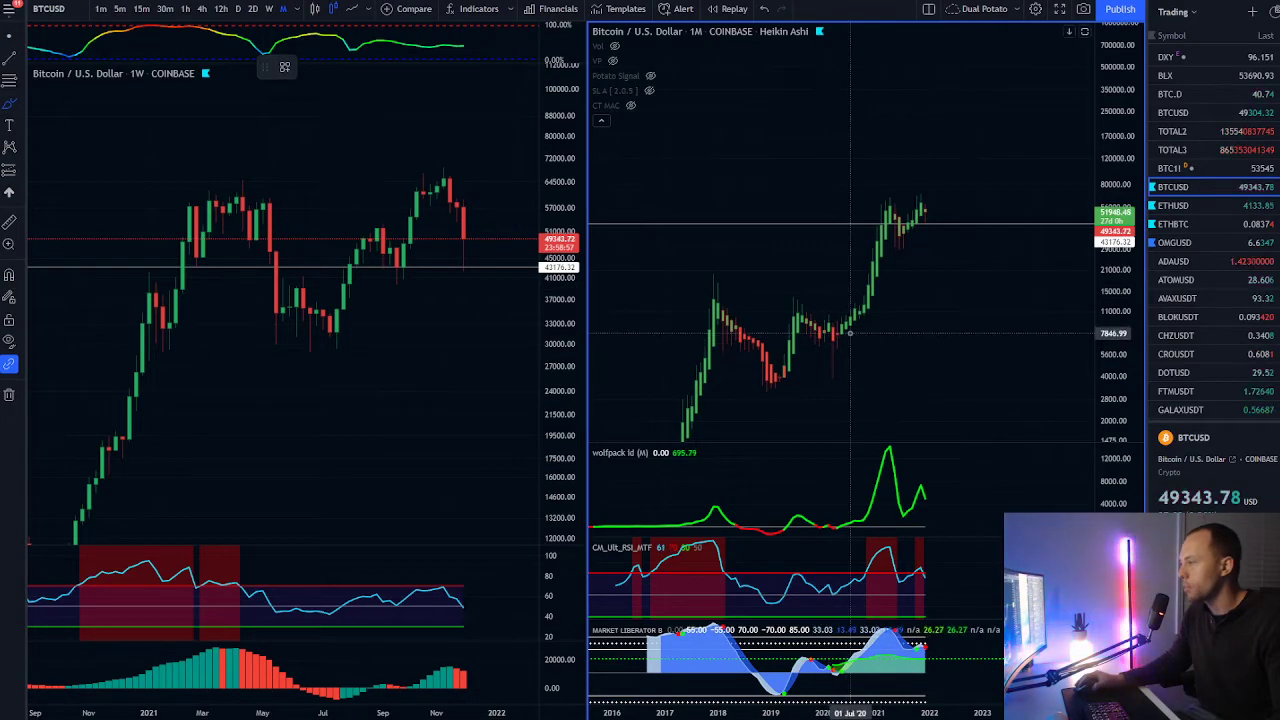
mouse_move(848, 328)
mouse_down()
mouse_move(917, 186)
mouse_move(978, 322)
mouse_up()
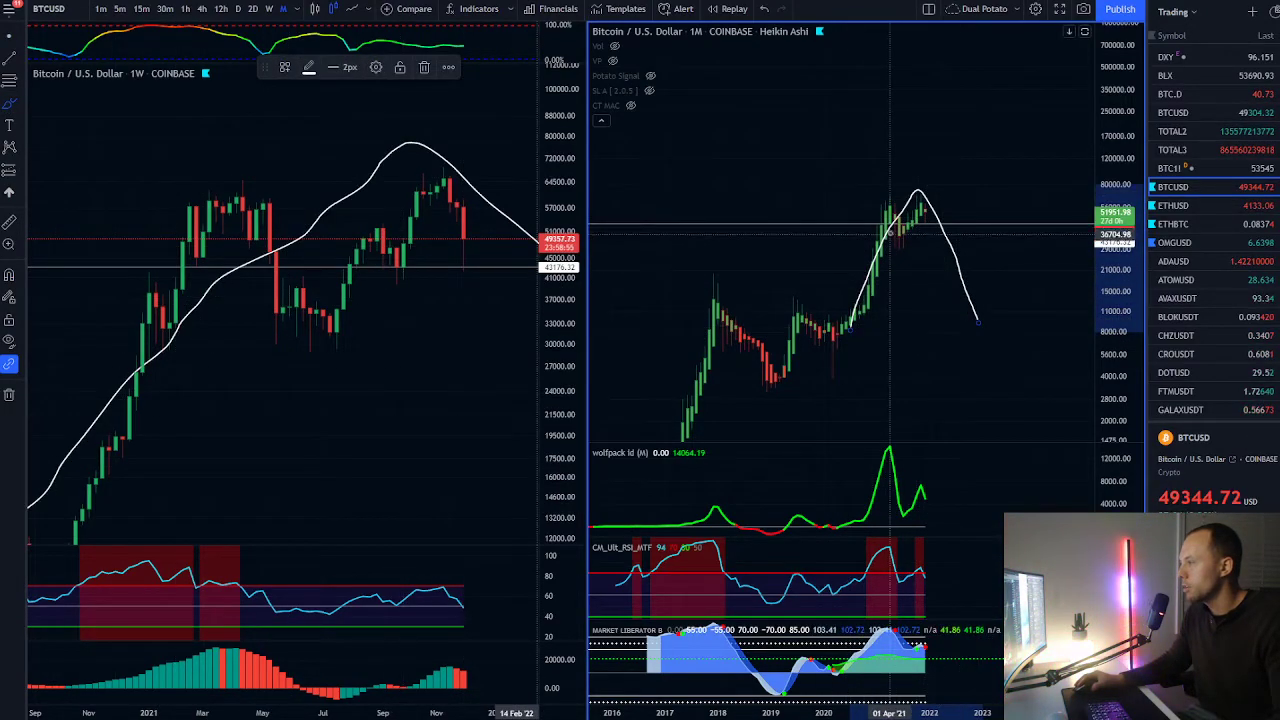
mouse_move(891, 229)
mouse_down()
mouse_move(916, 240)
mouse_move(935, 230)
mouse_up()
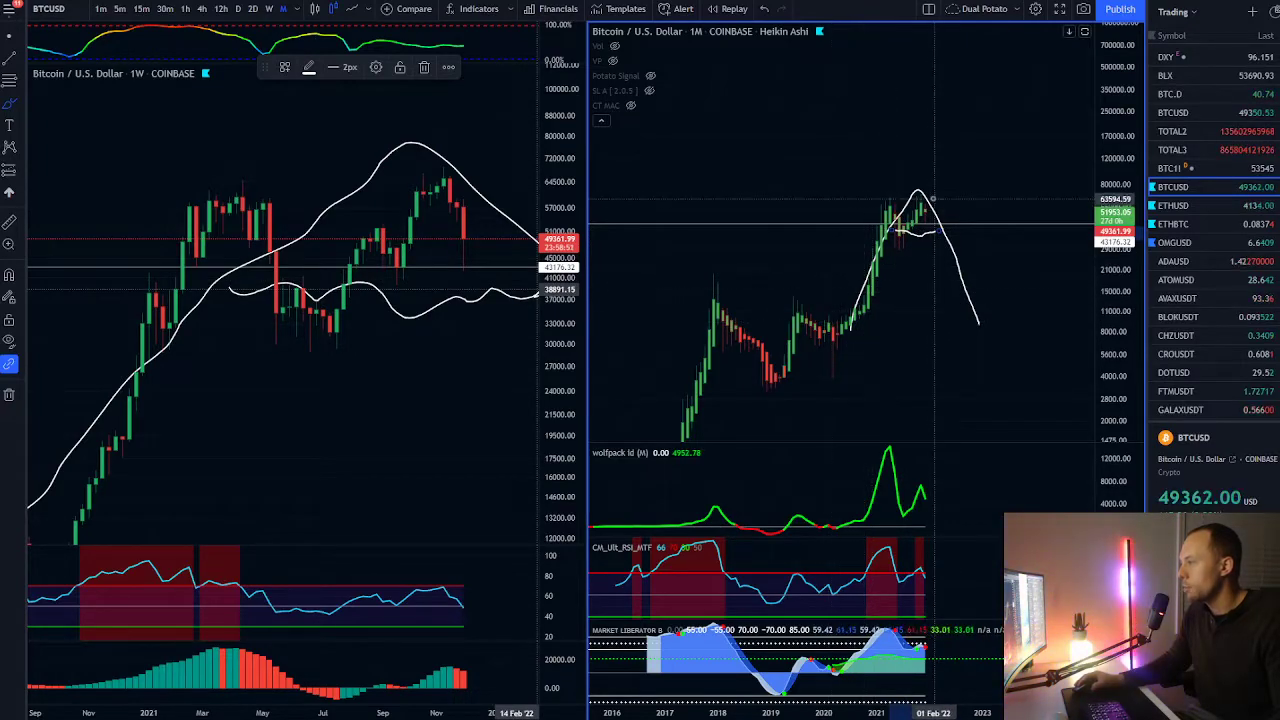
mouse_move(925, 190)
mouse_down()
mouse_move(886, 208)
mouse_move(947, 218)
mouse_move(885, 205)
mouse_move(948, 212)
mouse_move(900, 215)
mouse_up()
mouse_move(825, 326)
mouse_down()
mouse_move(1040, 322)
mouse_move(770, 322)
mouse_move(771, 287)
mouse_move(789, 281)
mouse_up()
drag(771, 292, 753, 280)
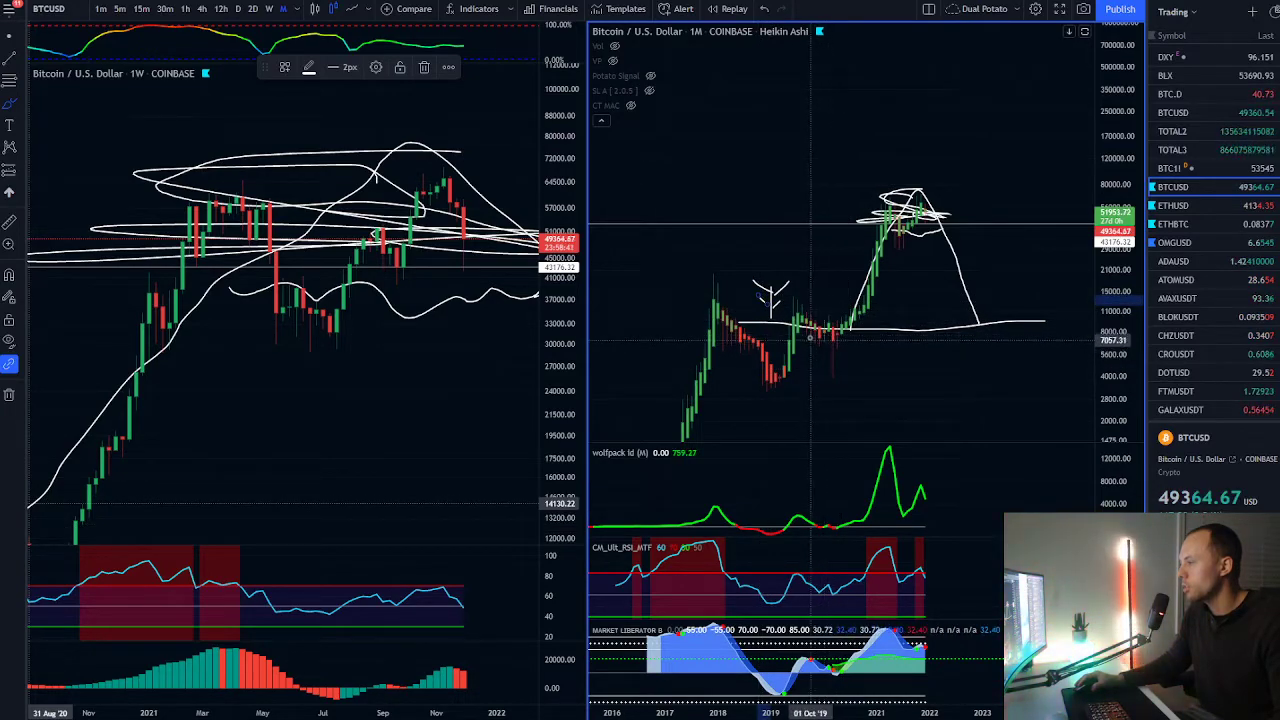
mouse_move(812, 337)
mouse_down()
mouse_move(836, 347)
mouse_move(810, 337)
mouse_up()
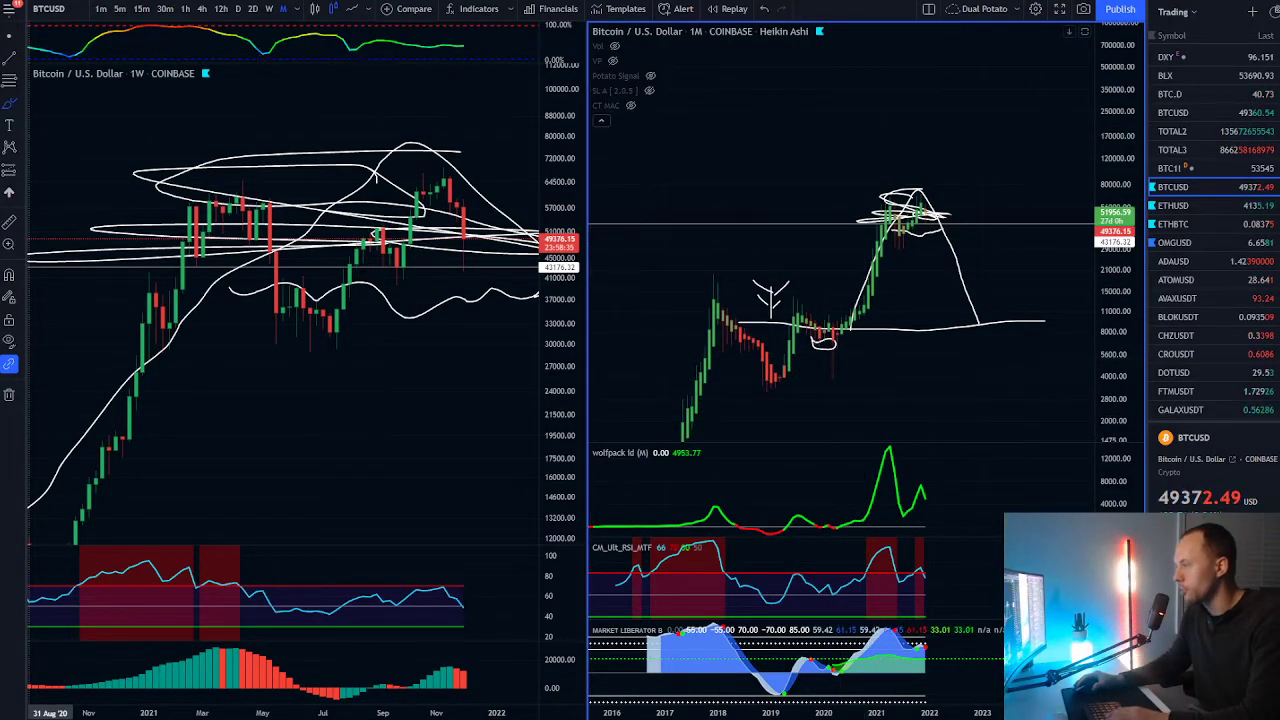
Step: Remove all freehand brush strokes from the monthly Heikin Ashi chart
click(9, 36)
click(831, 348)
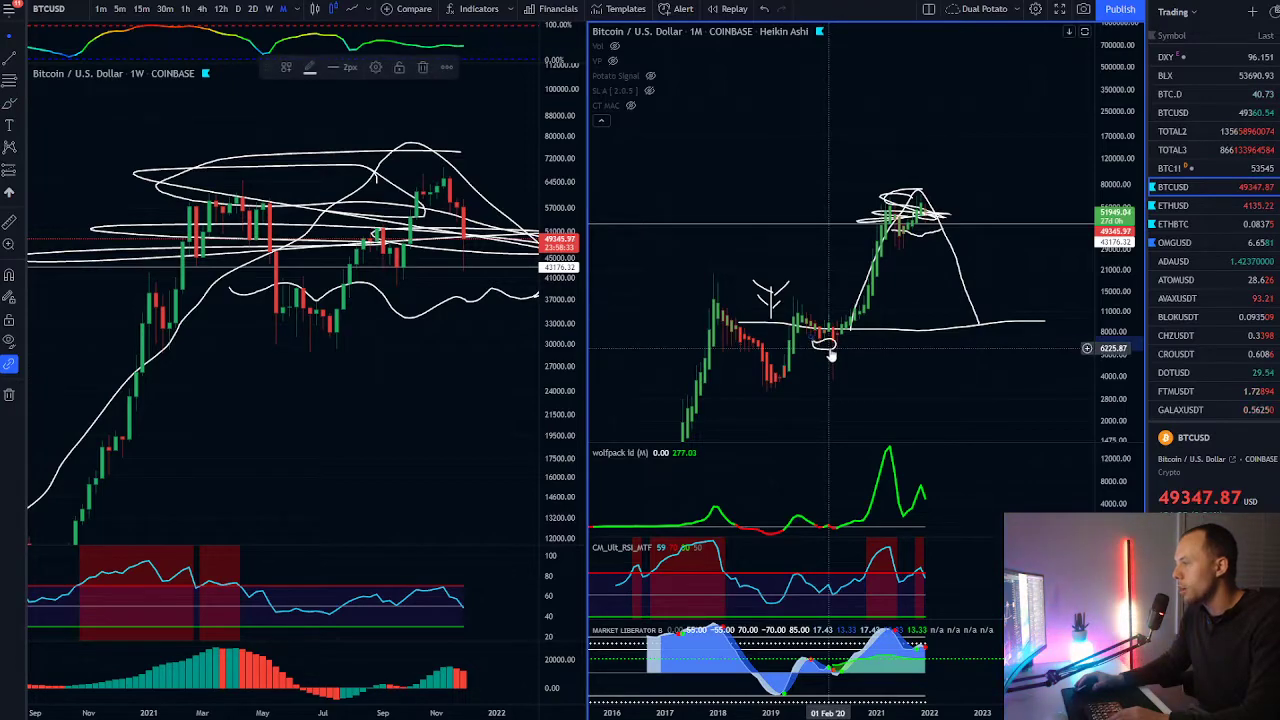
key(Delete)
click(771, 298)
key(Delete)
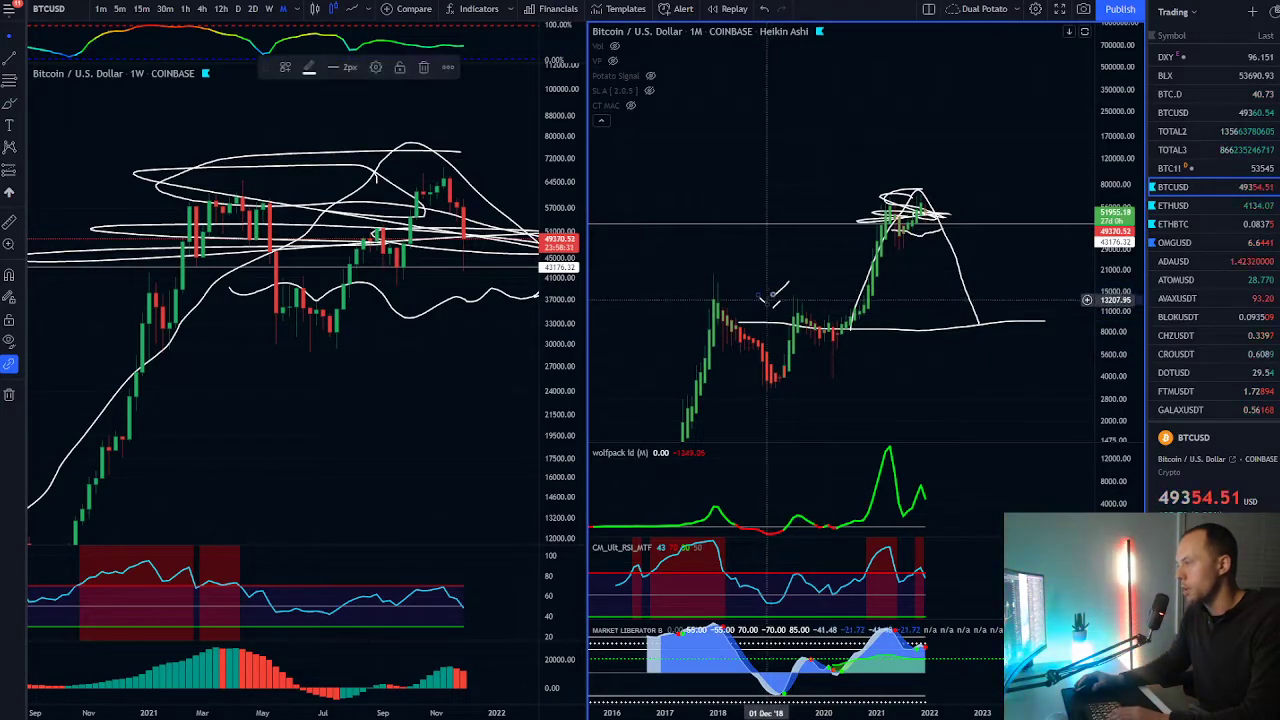
key(ctrl+z)
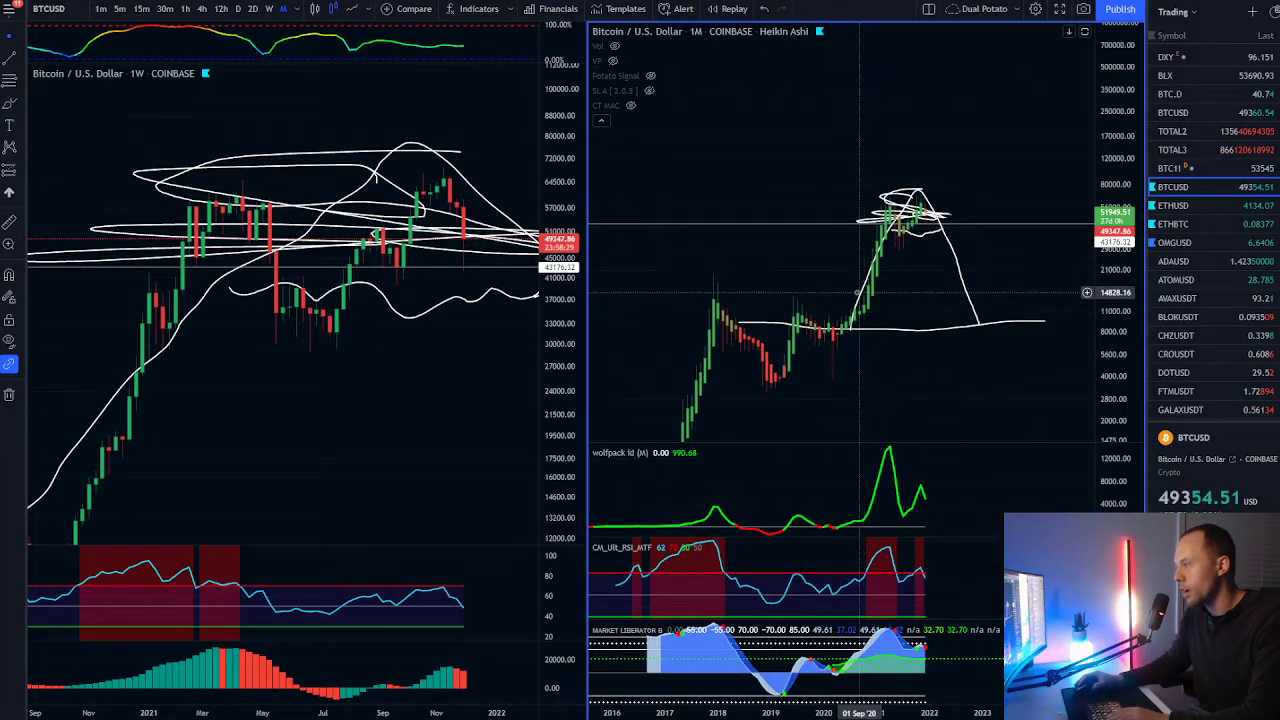
key(ctrl+z)
key(ctrl+z)
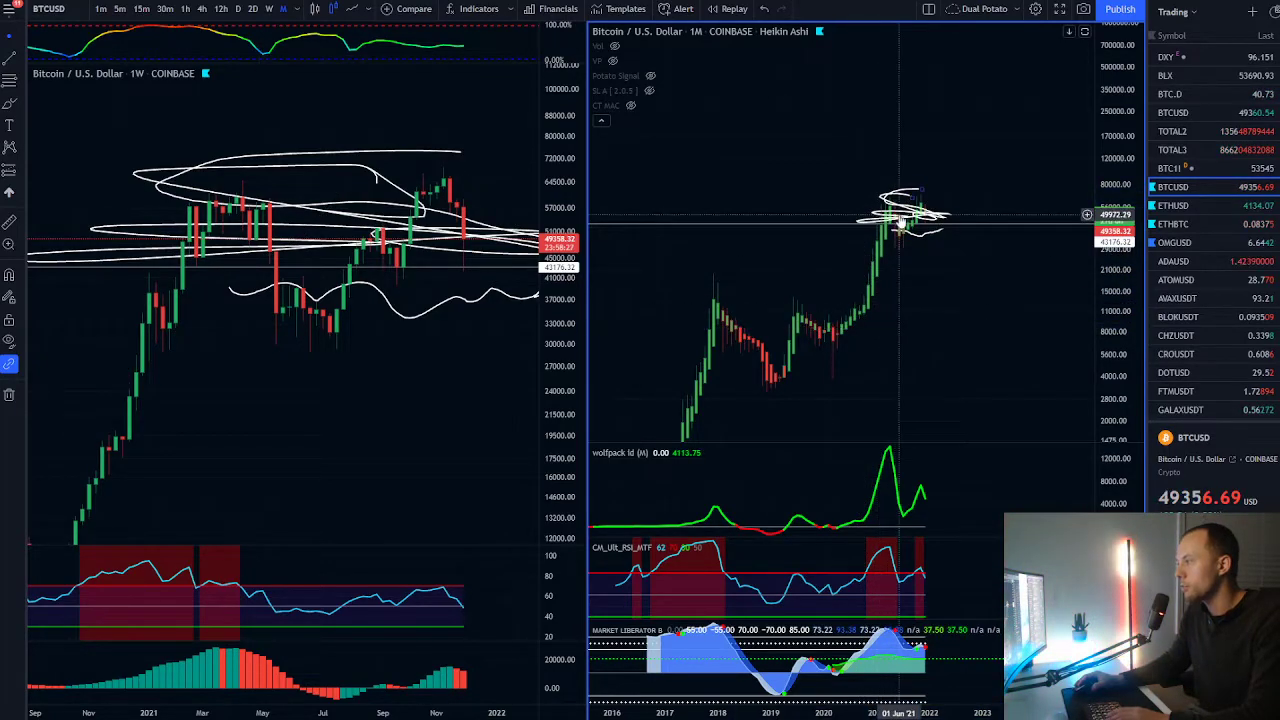
key(ctrl+z)
key(ctrl+z)
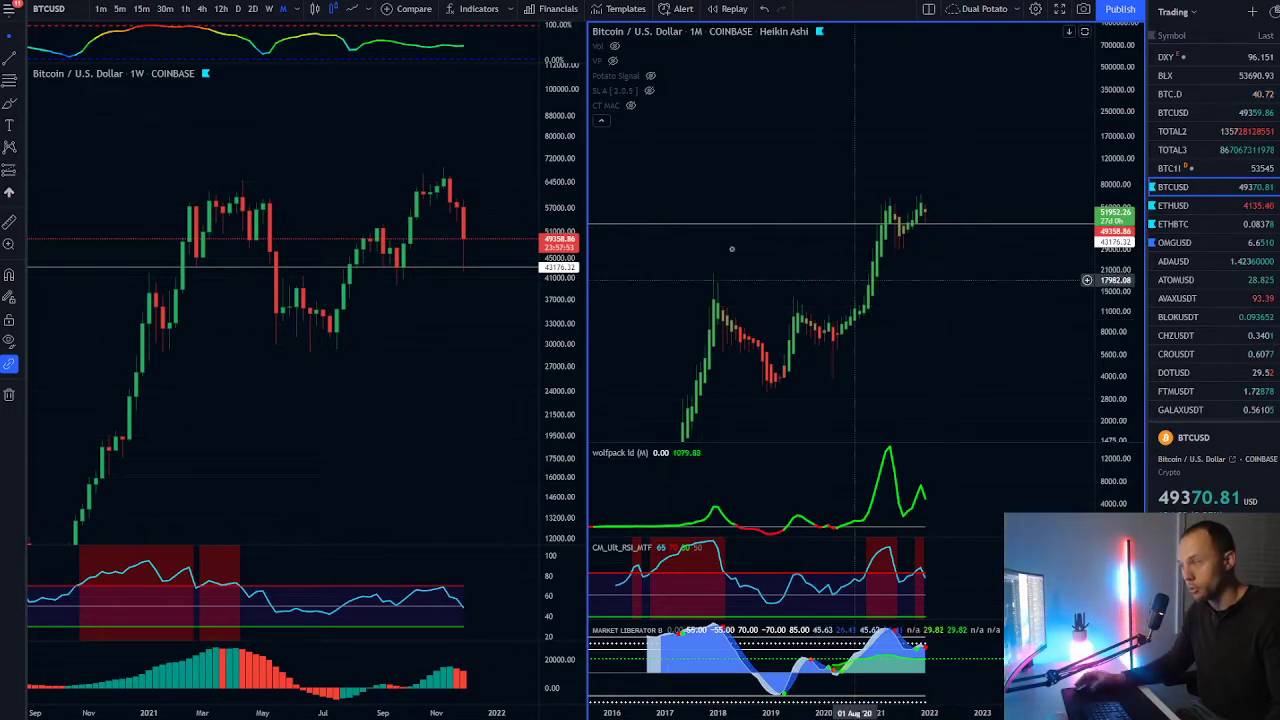
Step: Delete the horizontal support line at 43176.32 from the weekly candlestick chart
scroll(470, 340, up, 3)
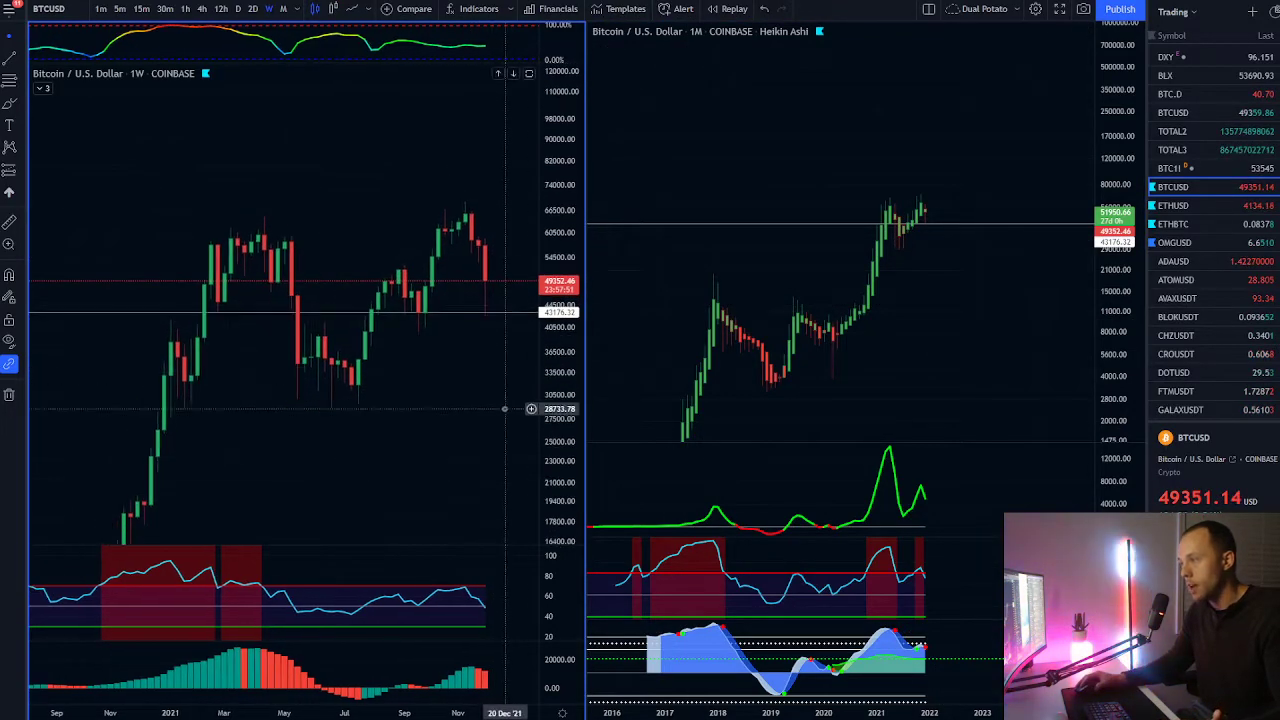
scroll(505, 409, up, 2)
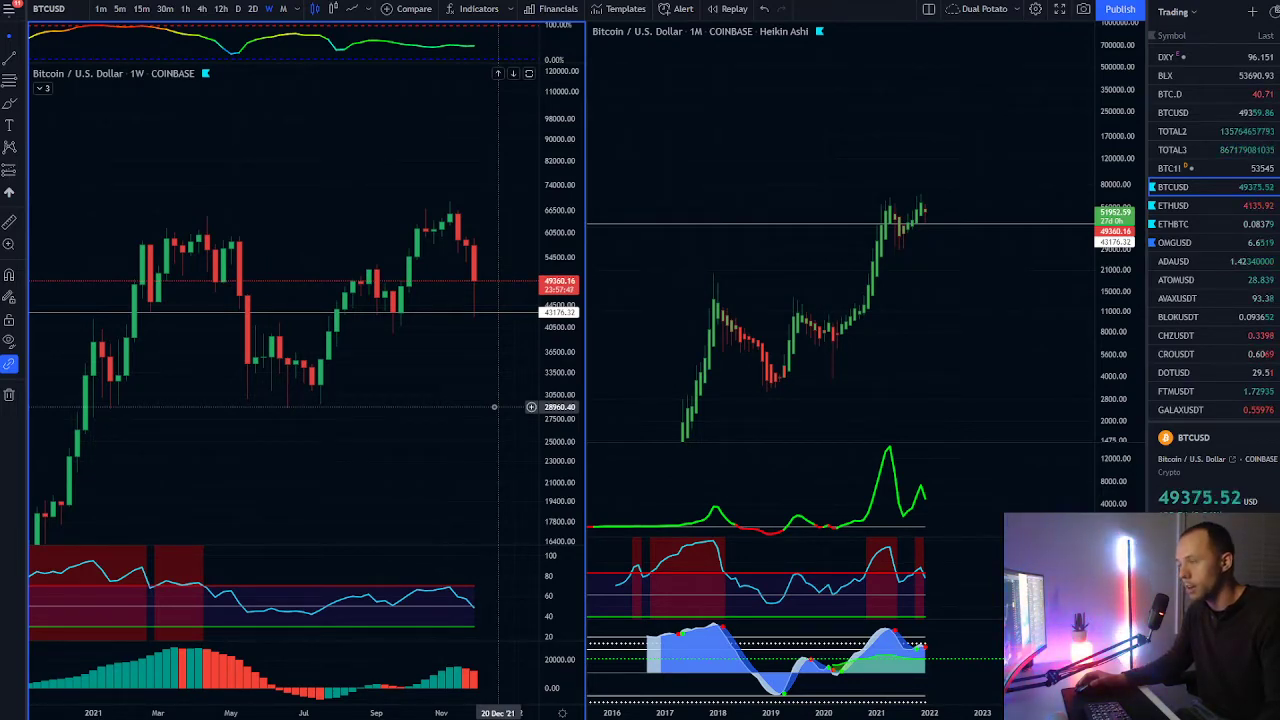
drag(494, 407, 477, 409)
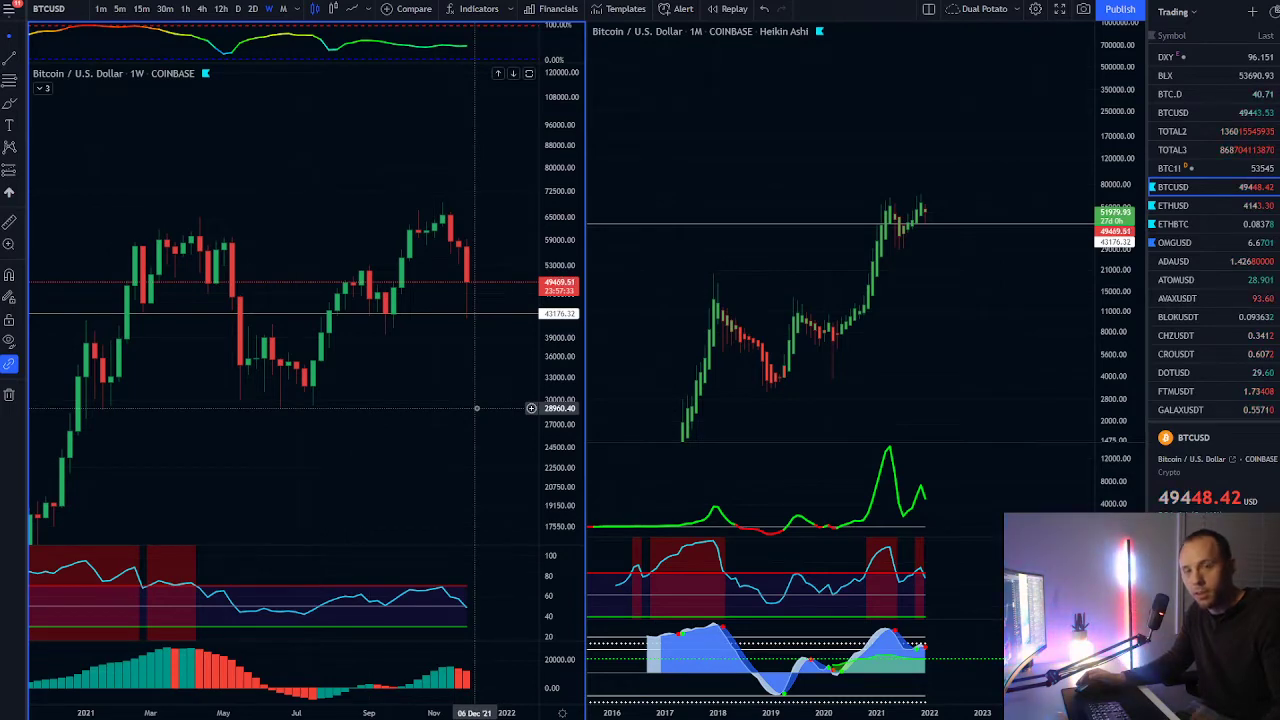
drag(464, 404, 472, 403)
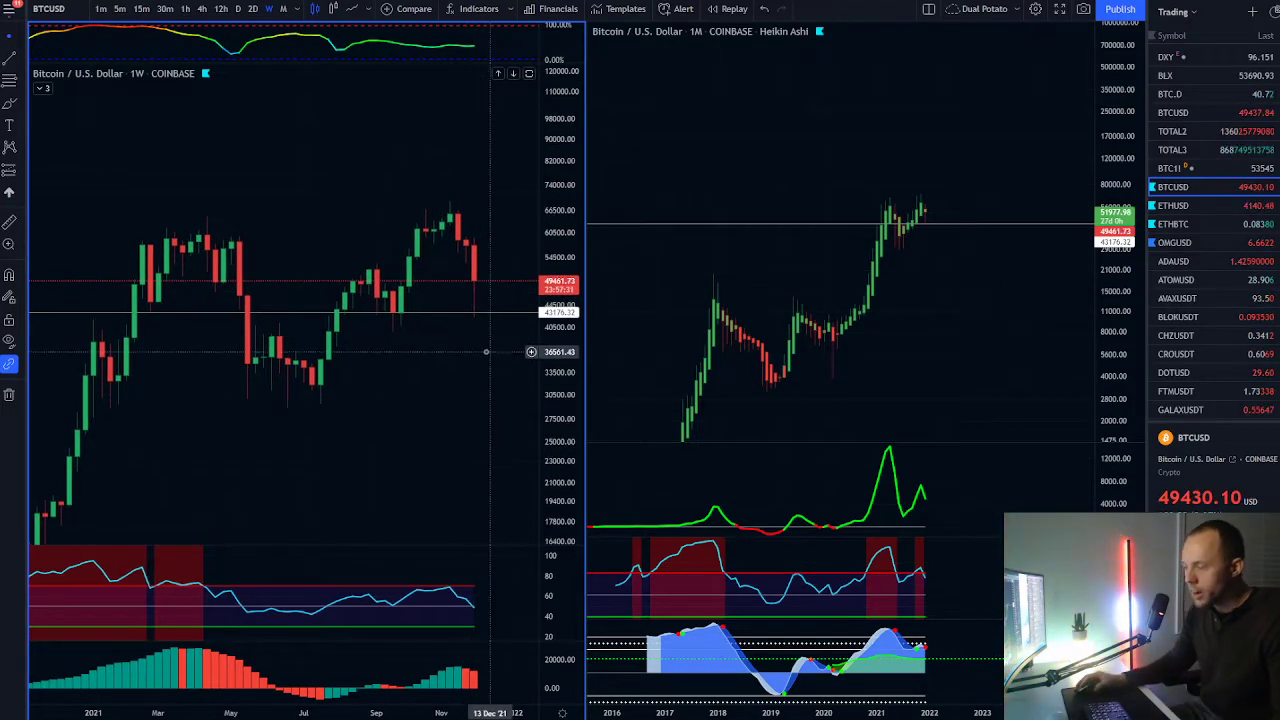
click(448, 314)
key(Delete)
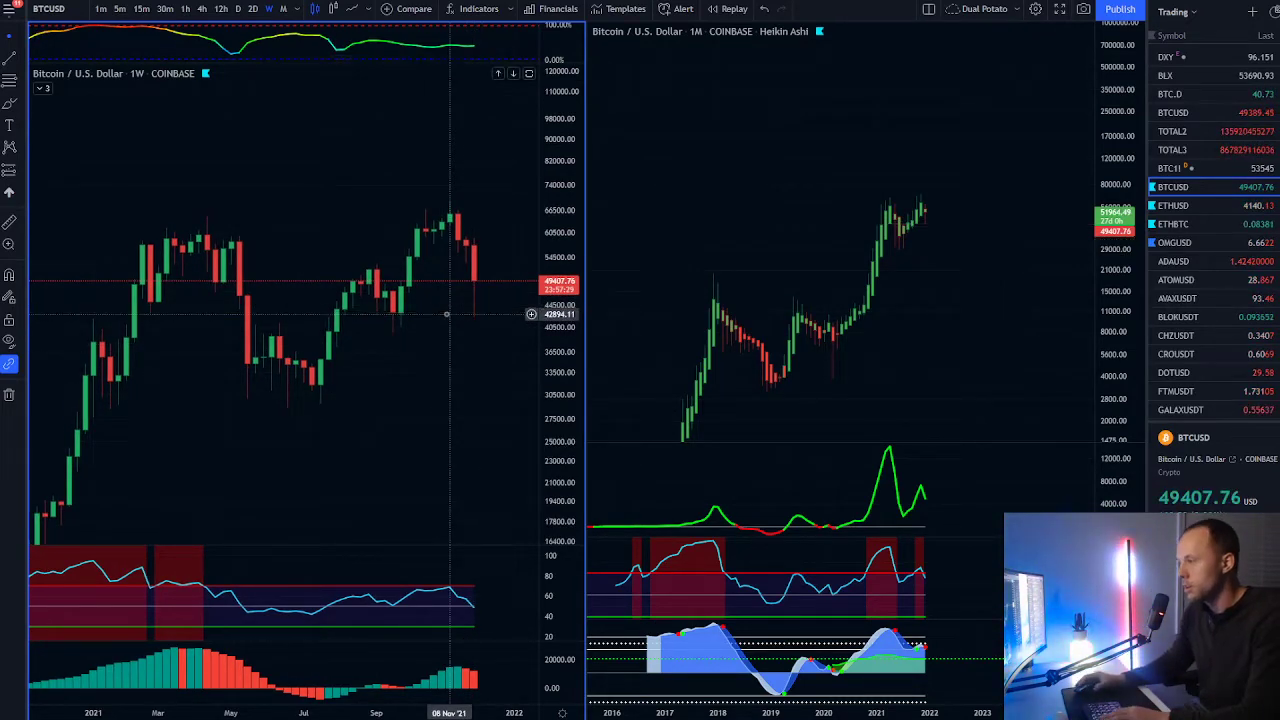
Step: Expand the indicator list on the weekly candlestick chart and switch that chart to the daily timeframe
drag(450, 448, 437, 431)
click(44, 89)
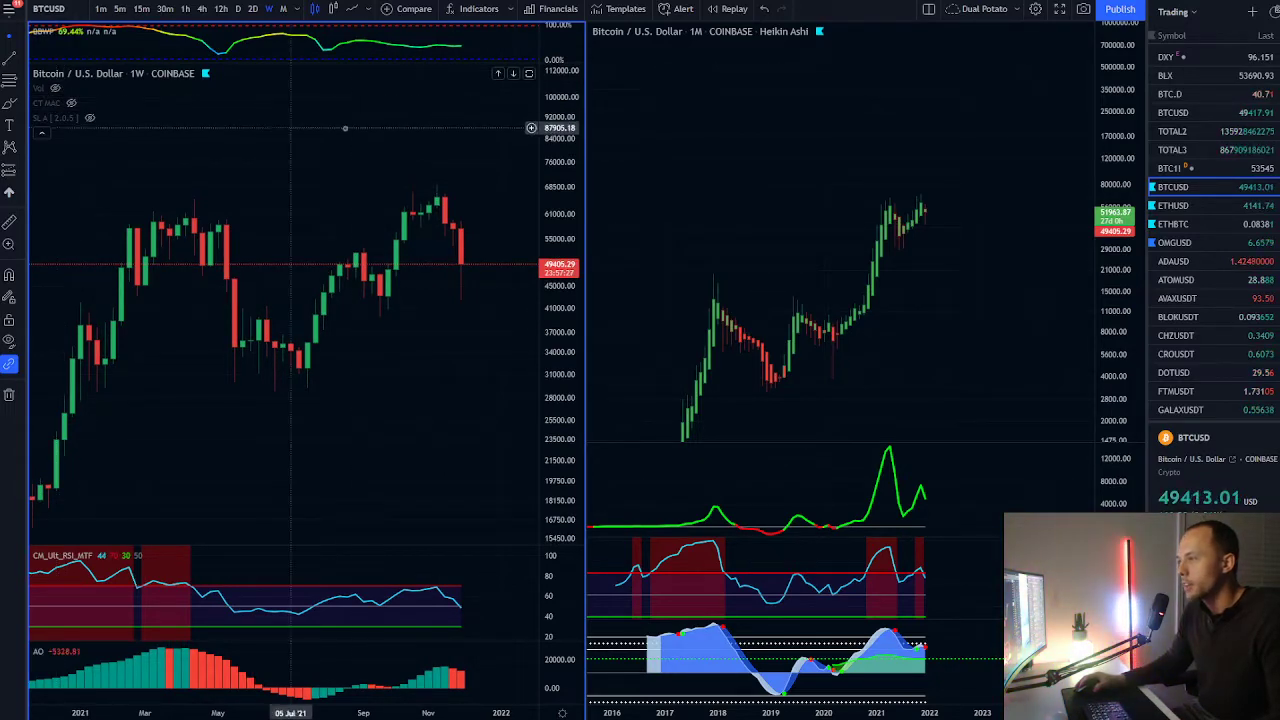
click(240, 9)
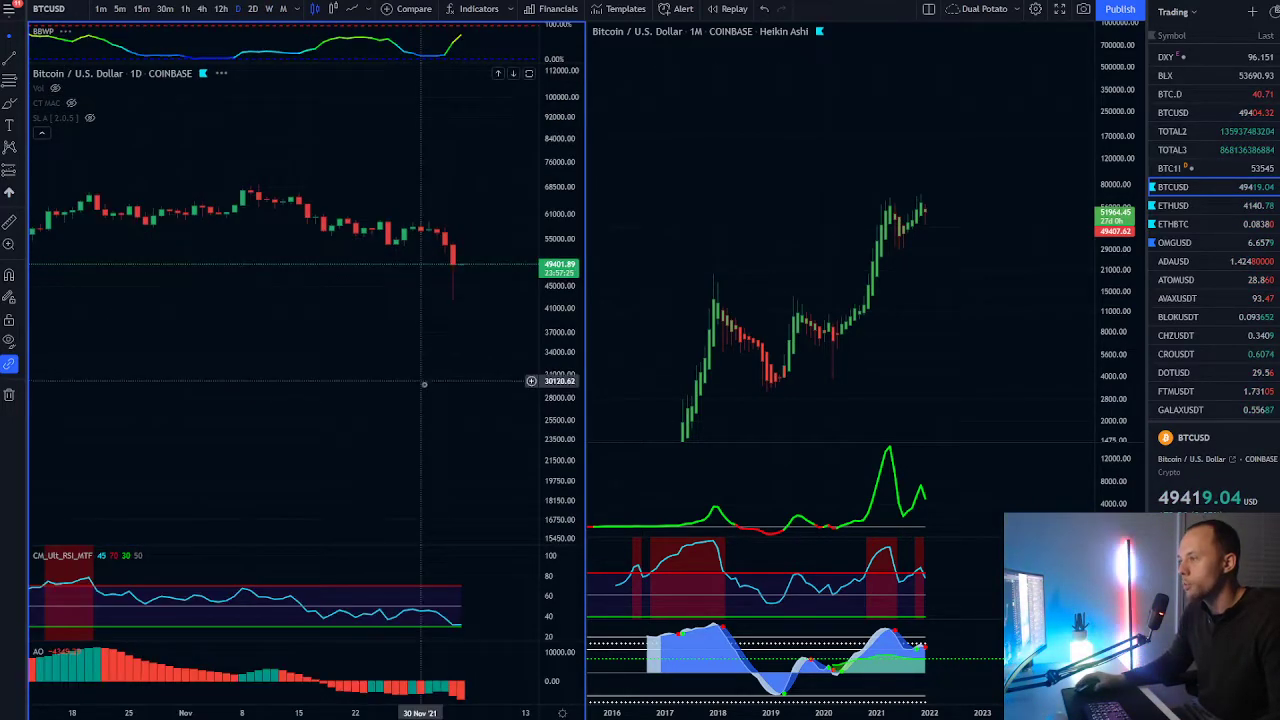
Step: Maximize the daily Bitcoin candlestick chart and frame the price action from May to December 2021
scroll(450, 390, down, 5)
scroll(452, 391, down, 3)
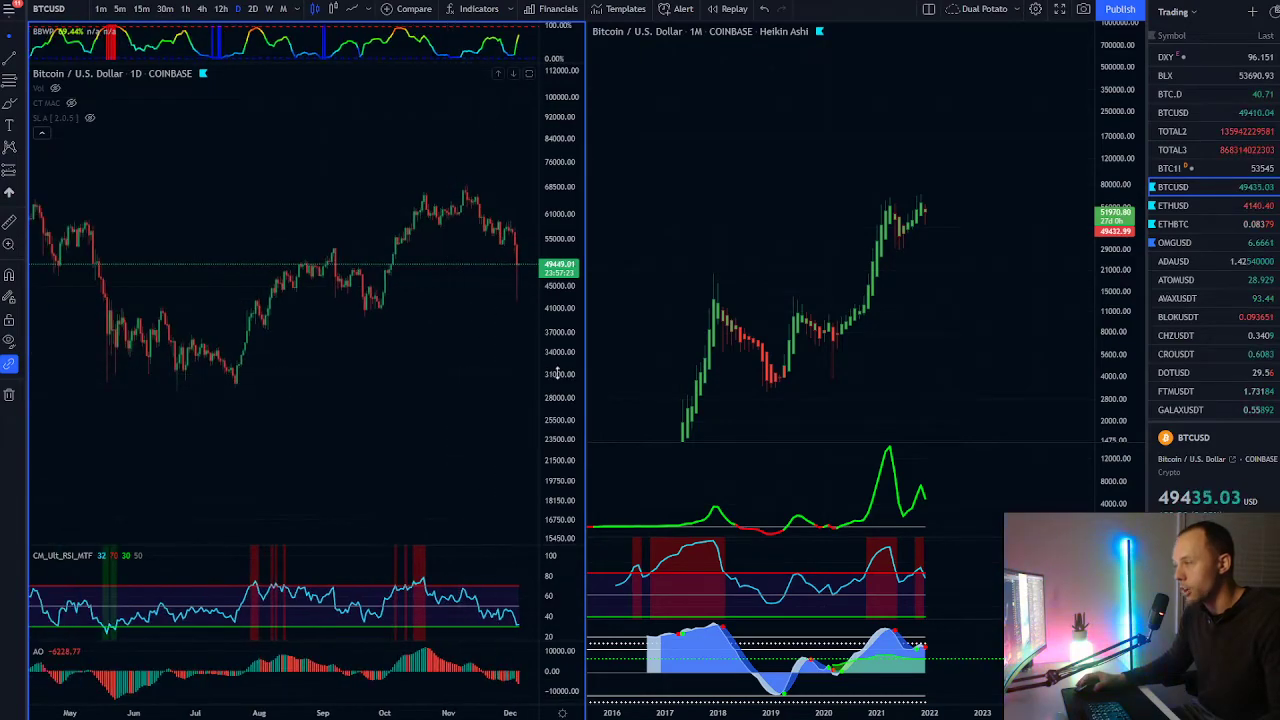
key(alt+Return)
scroll(915, 380, up, 4)
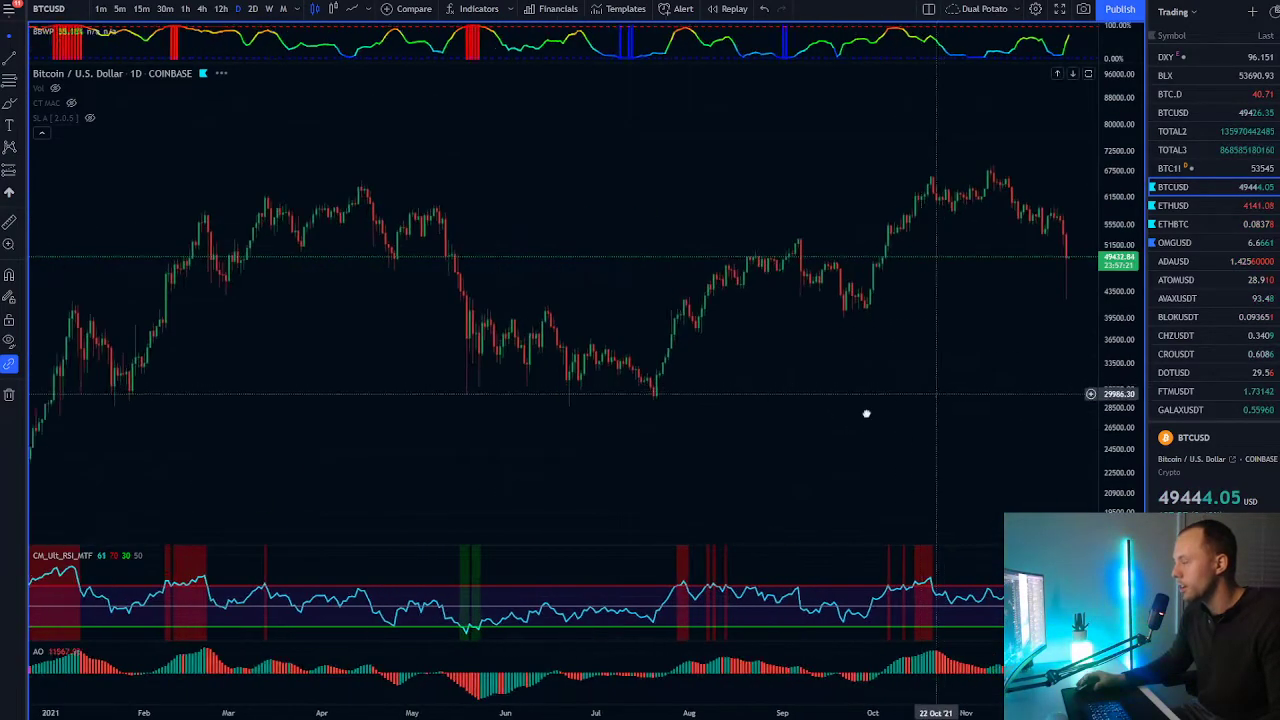
drag(933, 394, 718, 469)
drag(1107, 395, 1107, 282)
scroll(937, 426, up, 1)
drag(937, 426, 877, 440)
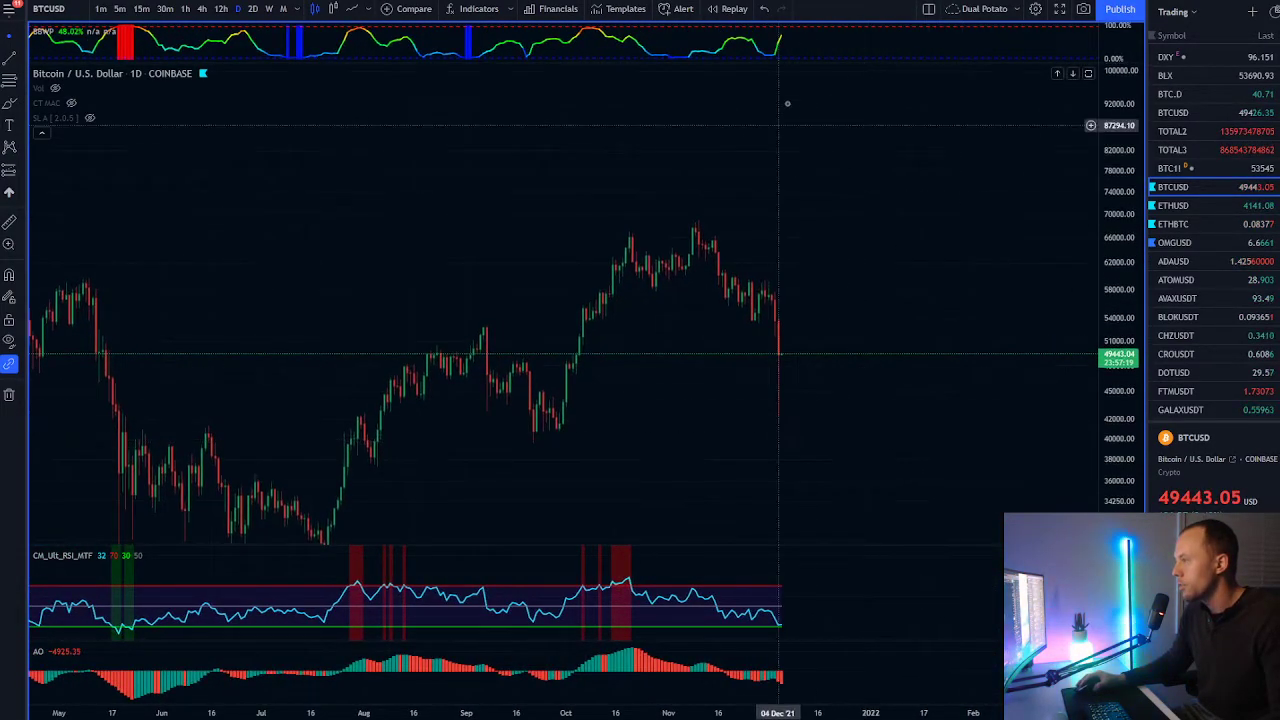
Step: Enlarge the BBWP pane to examine daily volatility up to December 2021, and restore the full daily chart
double_click(810, 46)
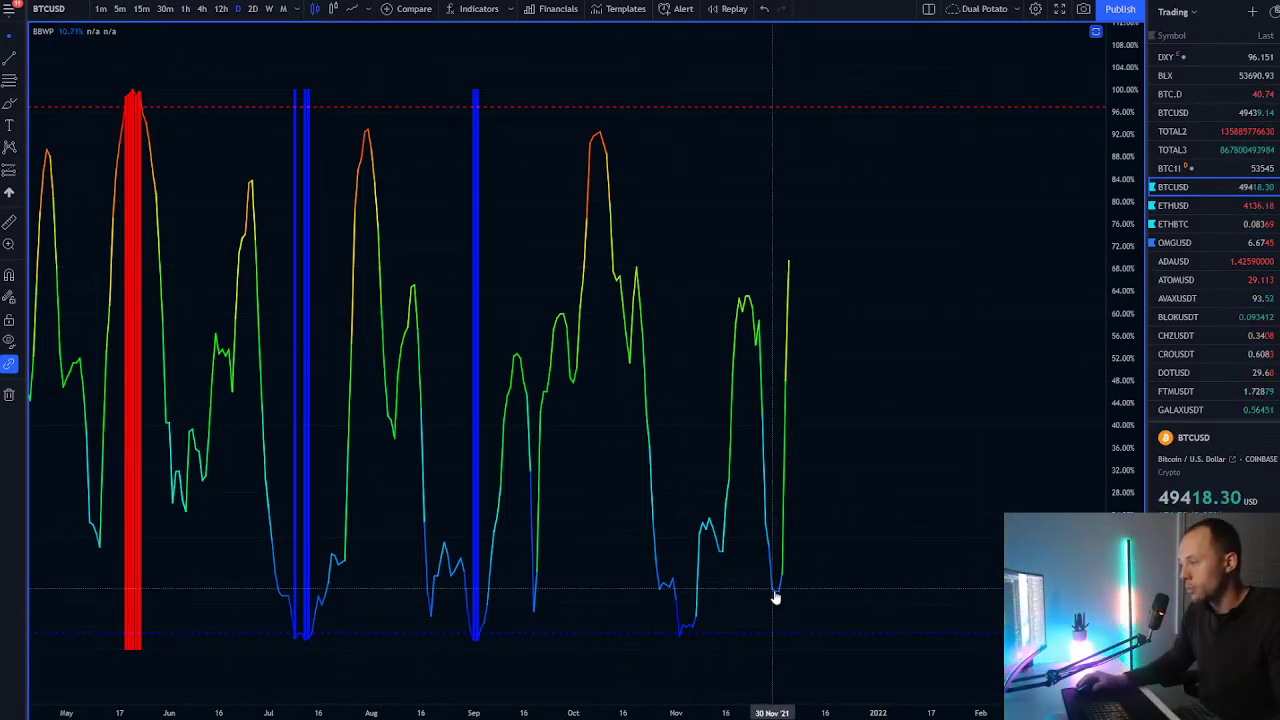
double_click(902, 549)
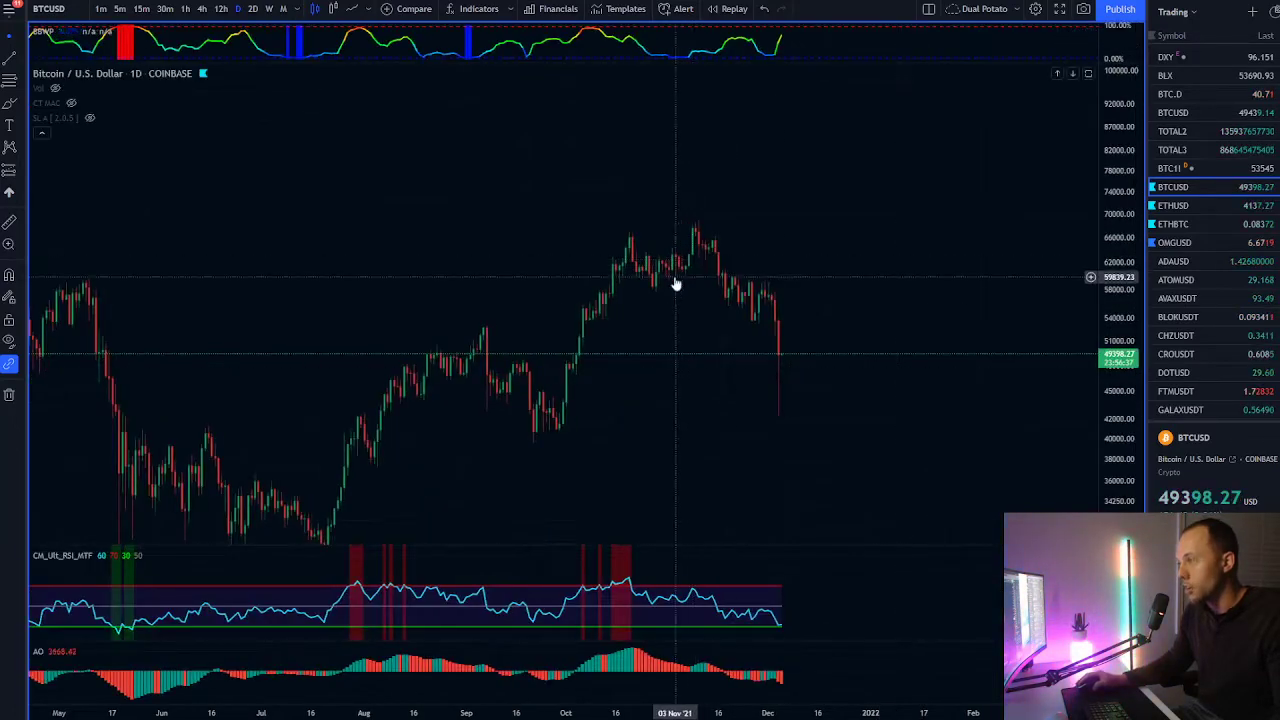
drag(864, 417, 853, 383)
scroll(853, 383, up, 4)
scroll(852, 383, up, 2)
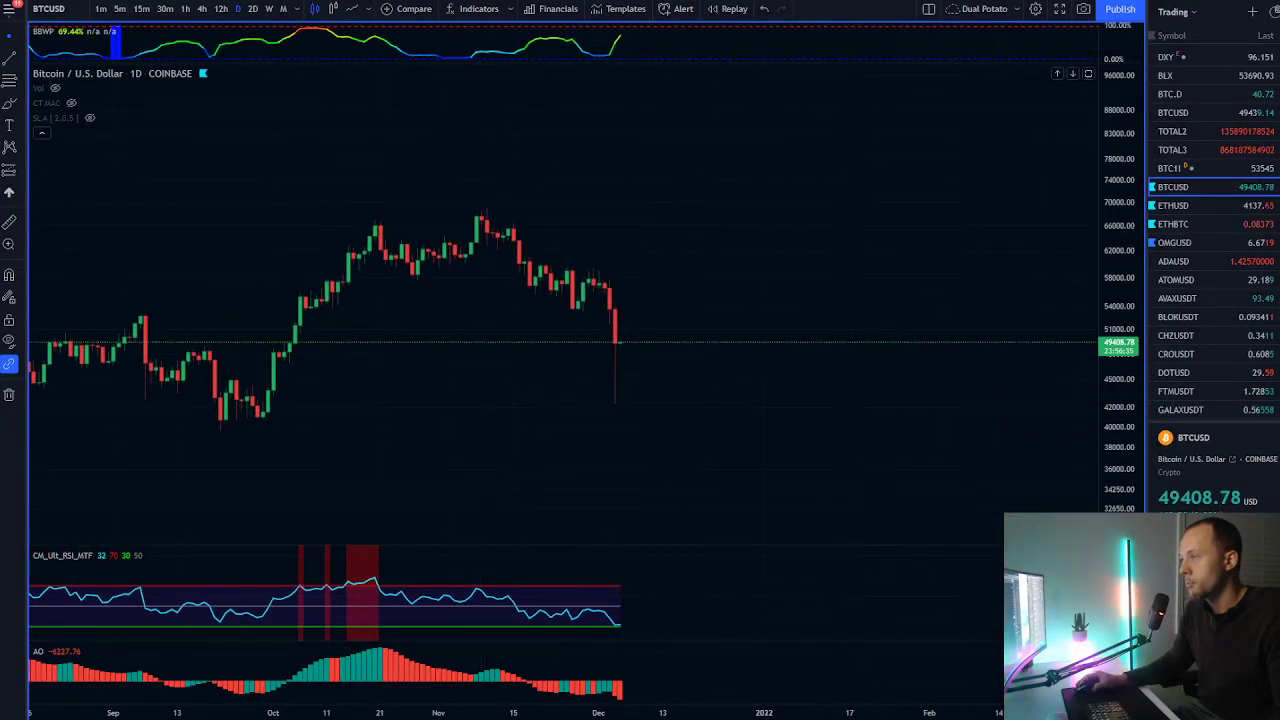
Step: Switch the daily chart to a line chart and show the hidden descending trend line from the October peak
click(353, 9)
drag(706, 303, 721, 301)
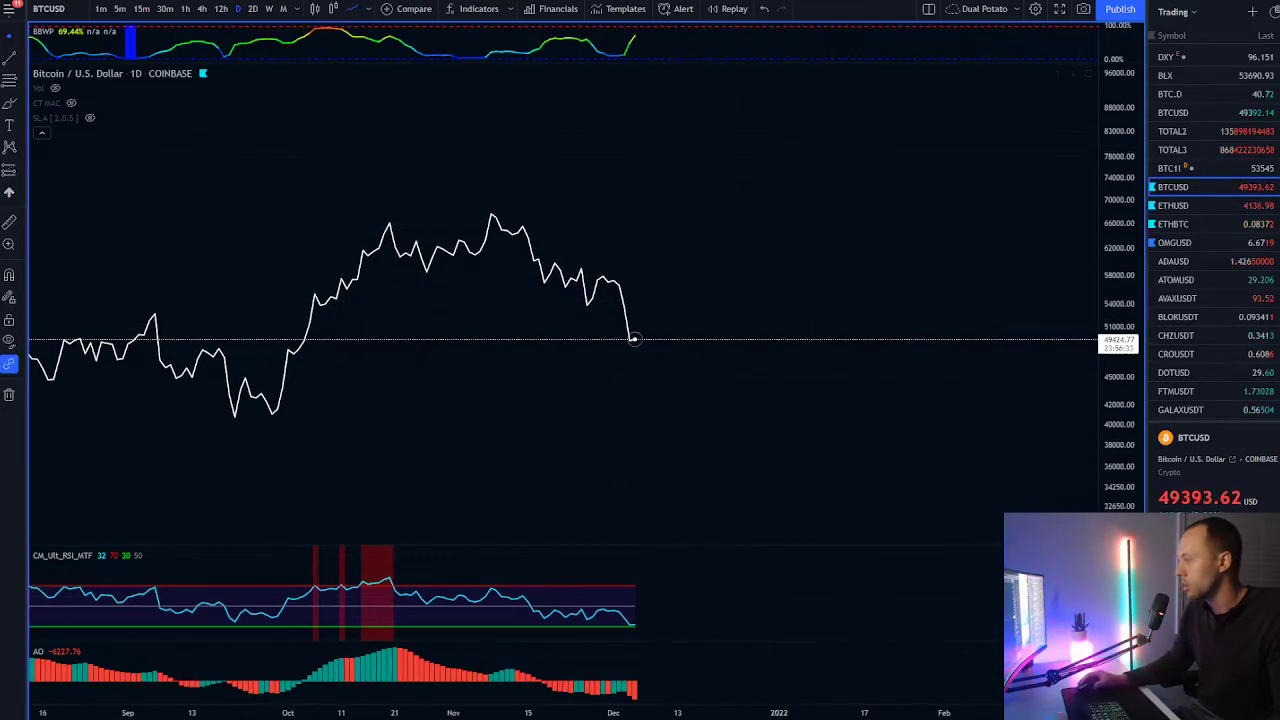
click(1268, 145)
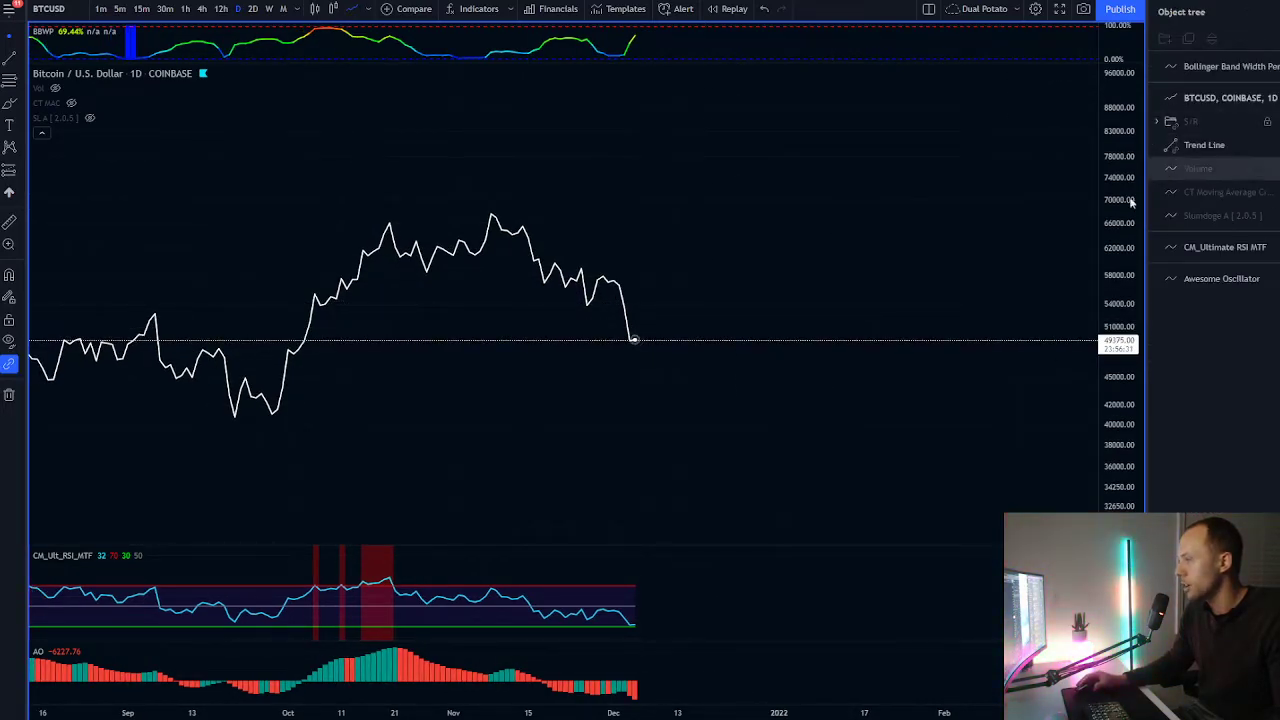
drag(928, 251, 975, 257)
drag(1114, 374, 1110, 176)
drag(942, 217, 857, 211)
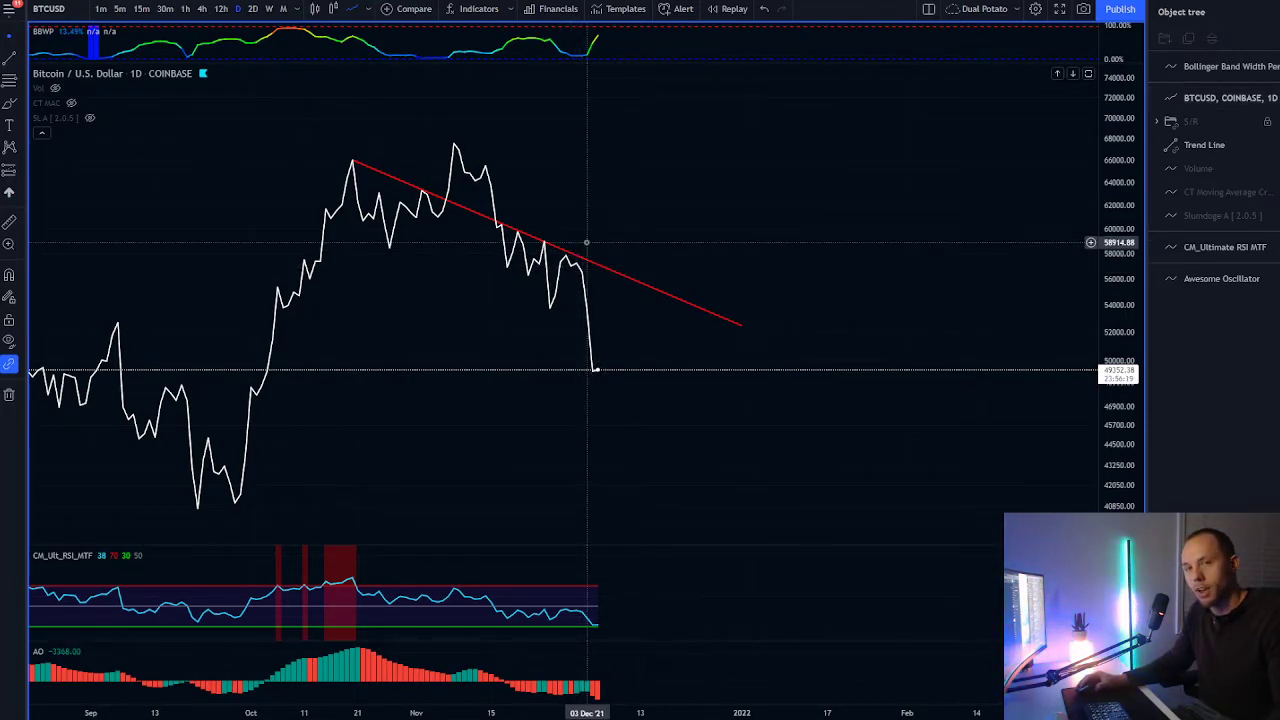
drag(594, 243, 621, 246)
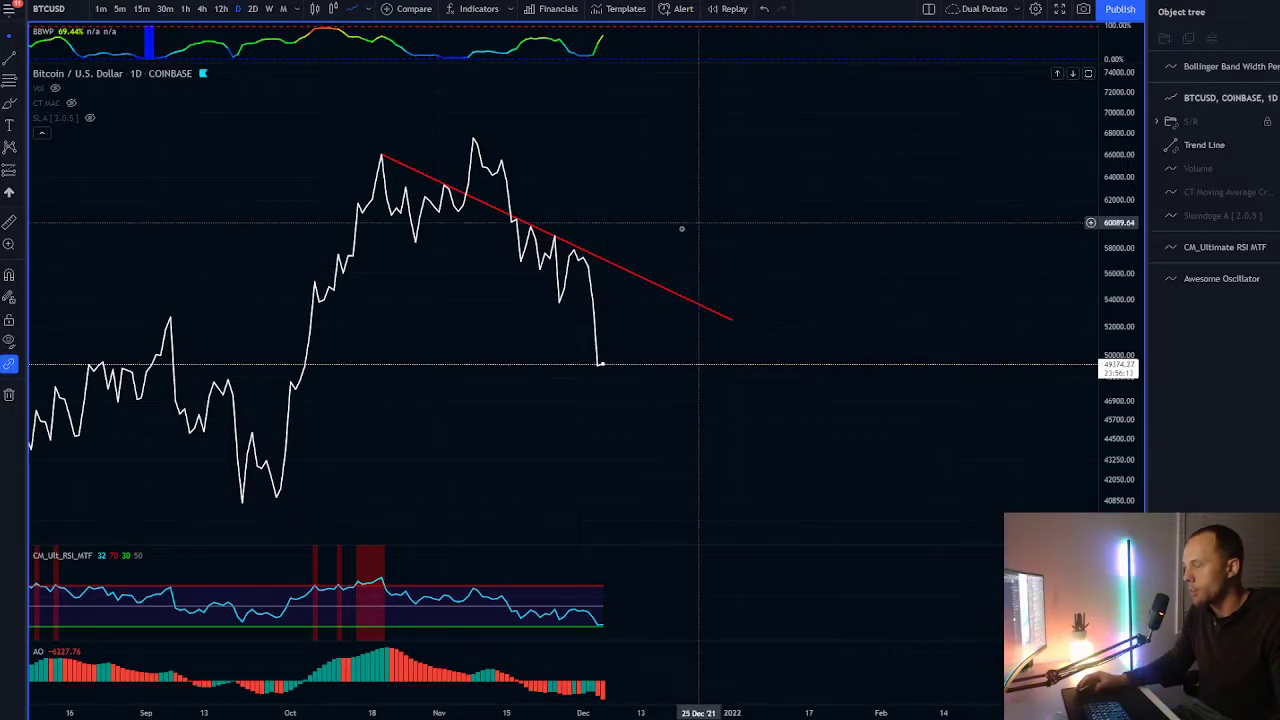
drag(680, 226, 706, 235)
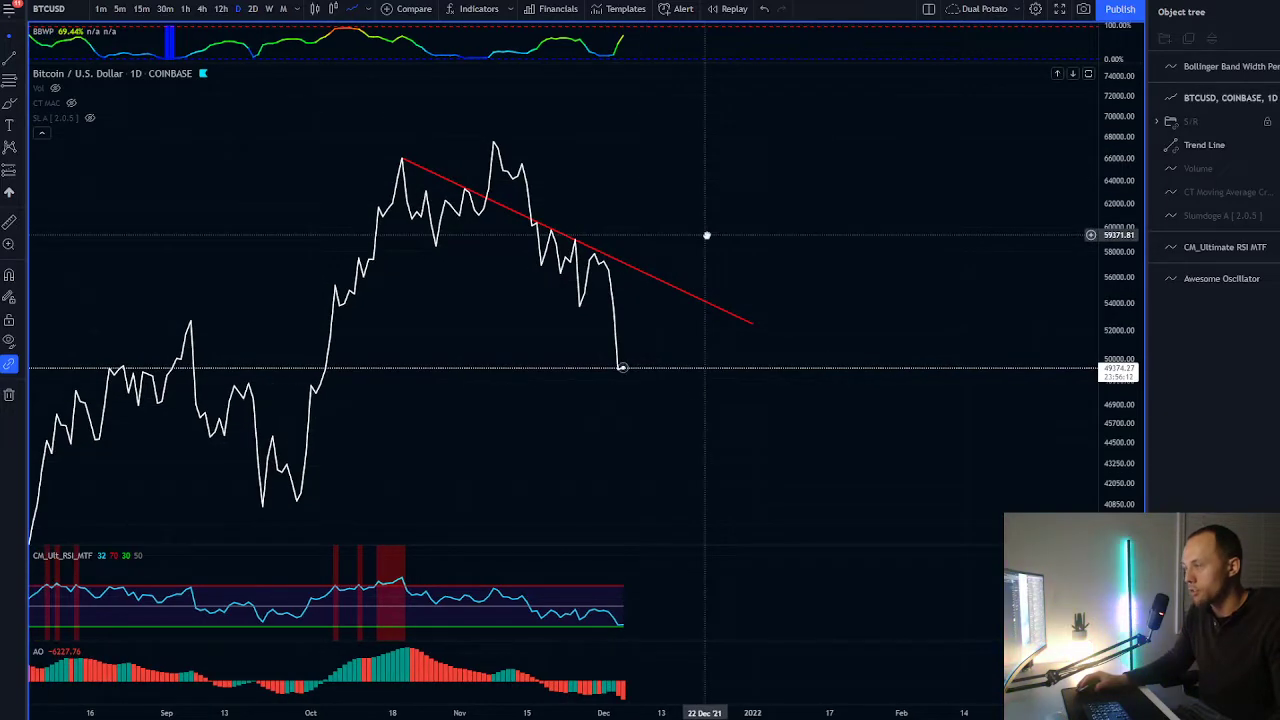
Step: Hide the descending trend line and return the daily chart to candlesticks
click(1277, 145)
drag(804, 202, 826, 194)
scroll(826, 194, down, 3)
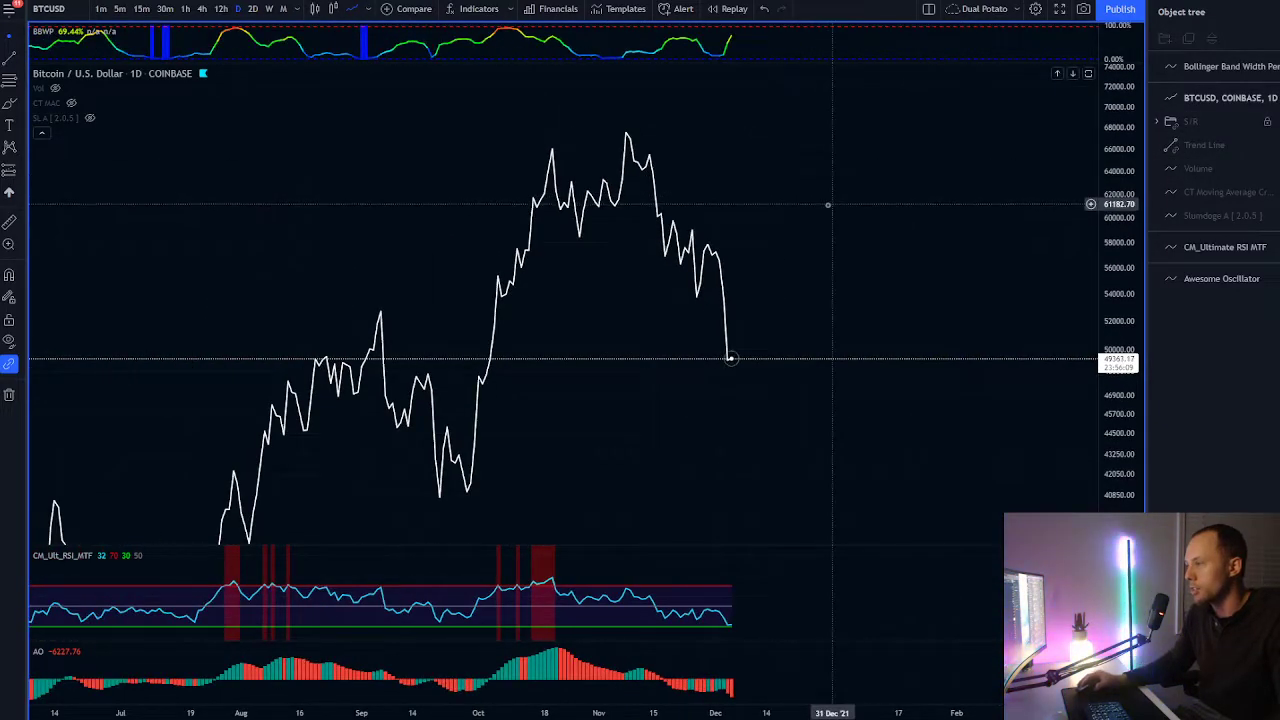
drag(1113, 171, 1113, 310)
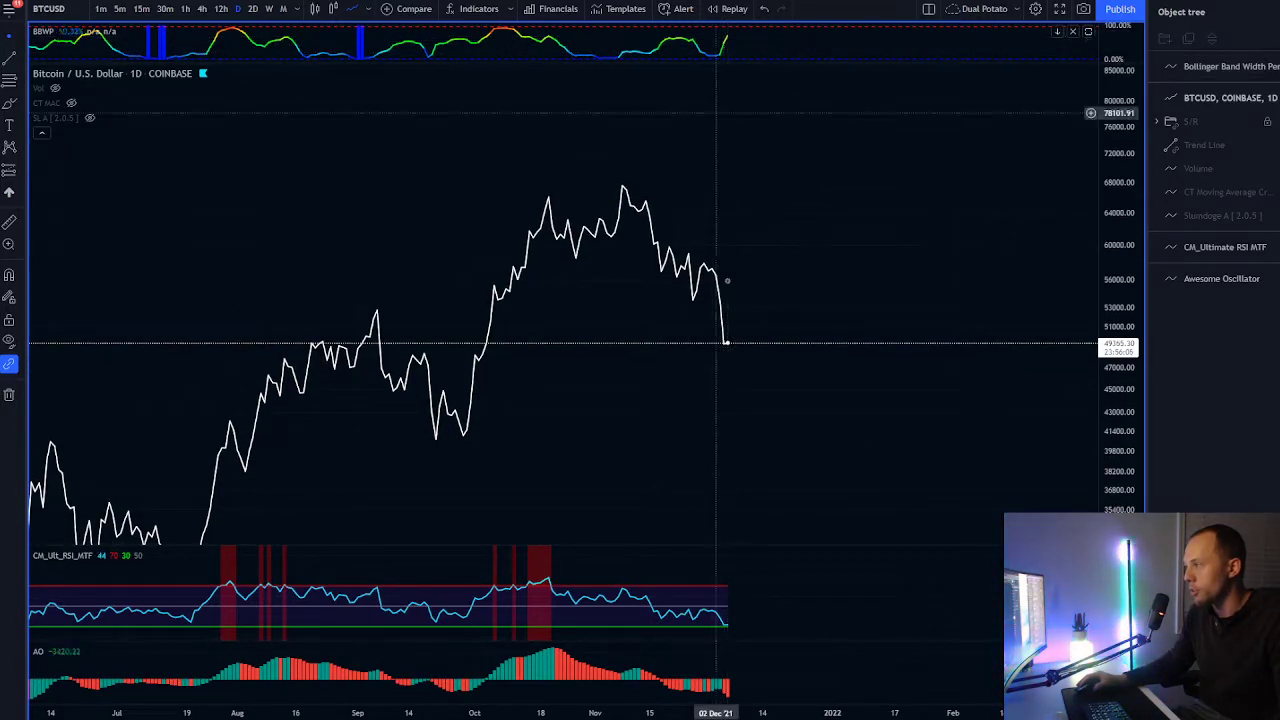
click(314, 8)
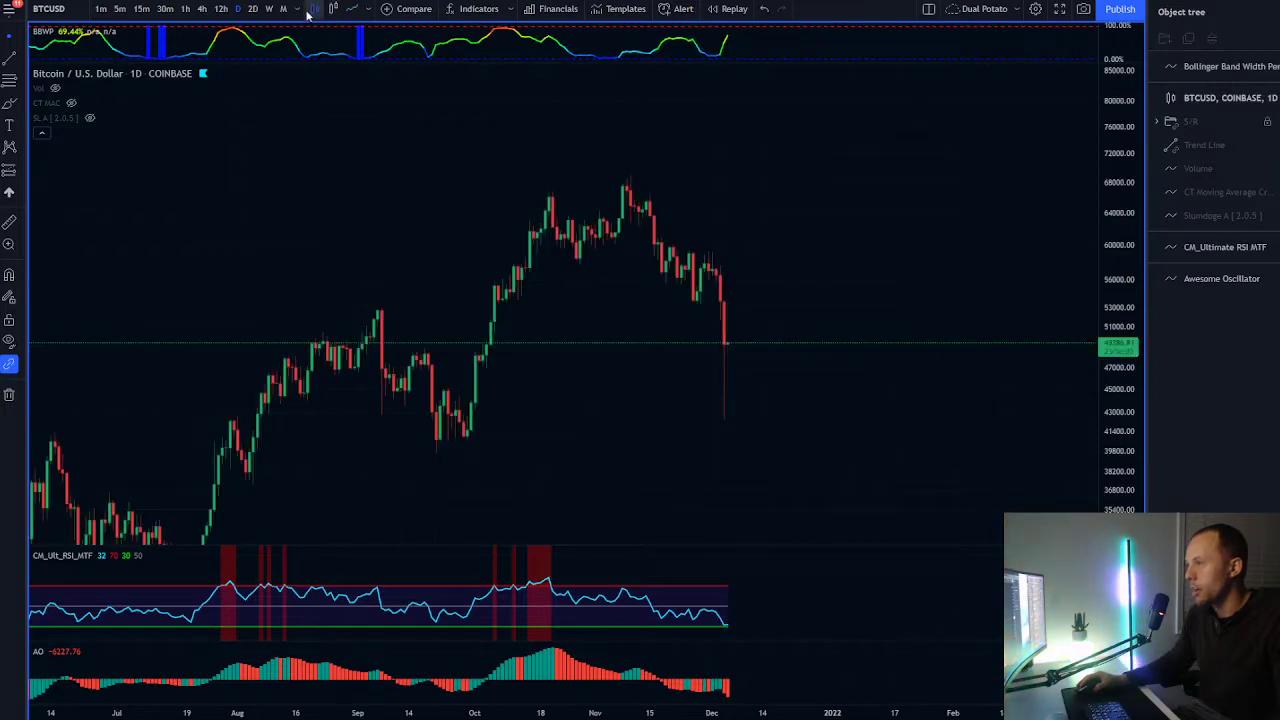
Step: Compare the latest daily BBWP reading with its earlier peaks in the enlarged pane, and return to the price chart
double_click(754, 45)
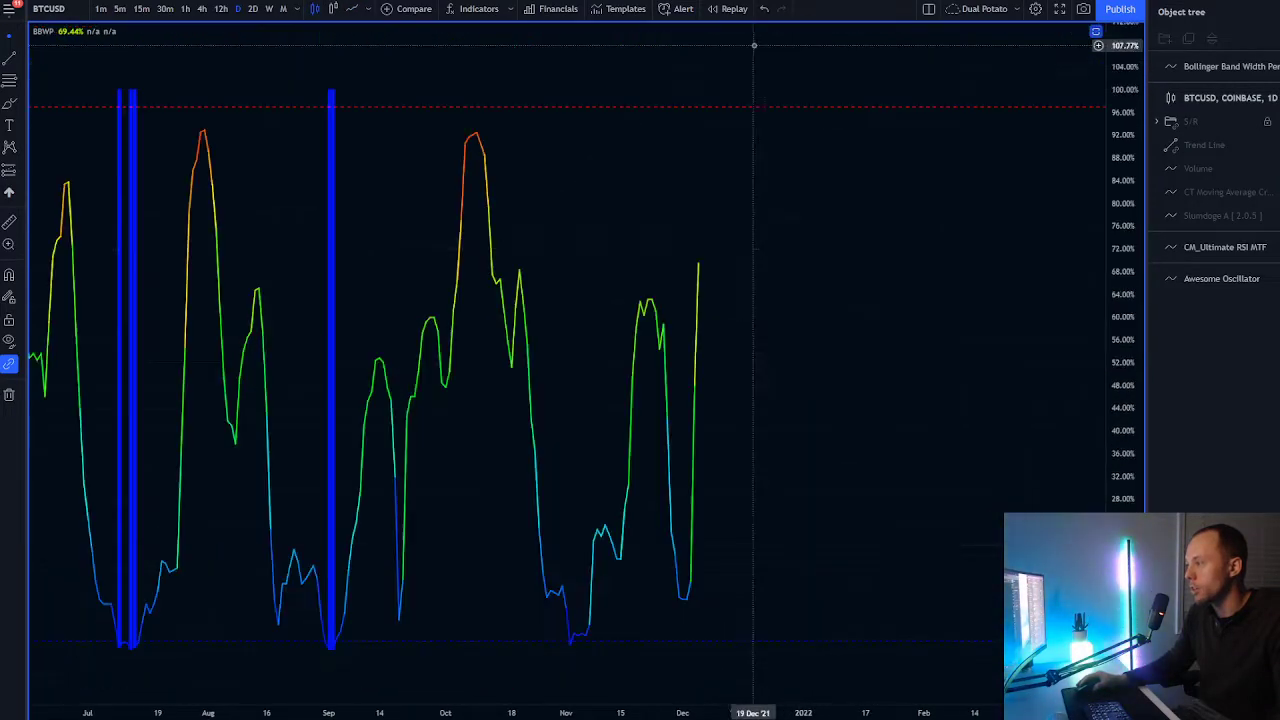
double_click(780, 466)
drag(706, 371, 658, 382)
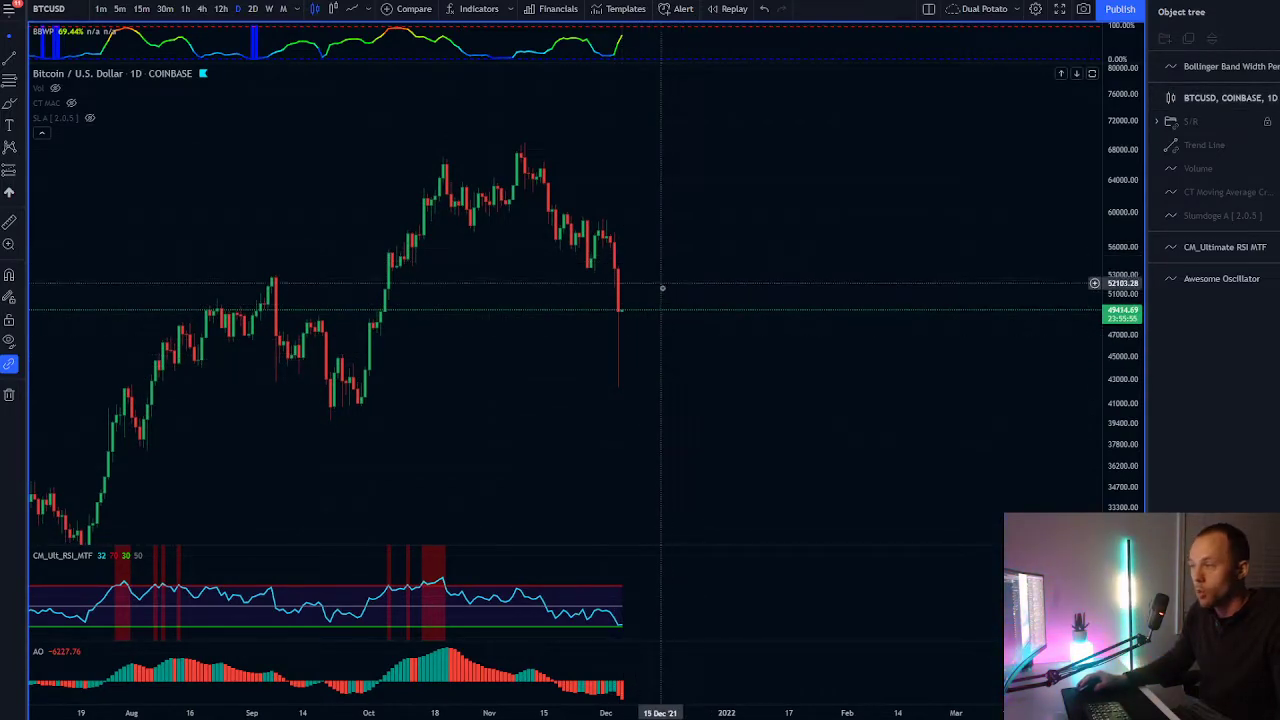
Step: Examine the early-December wick on the daily chart against the August to October price structure for support
drag(723, 357, 757, 331)
scroll(757, 331, up, 2)
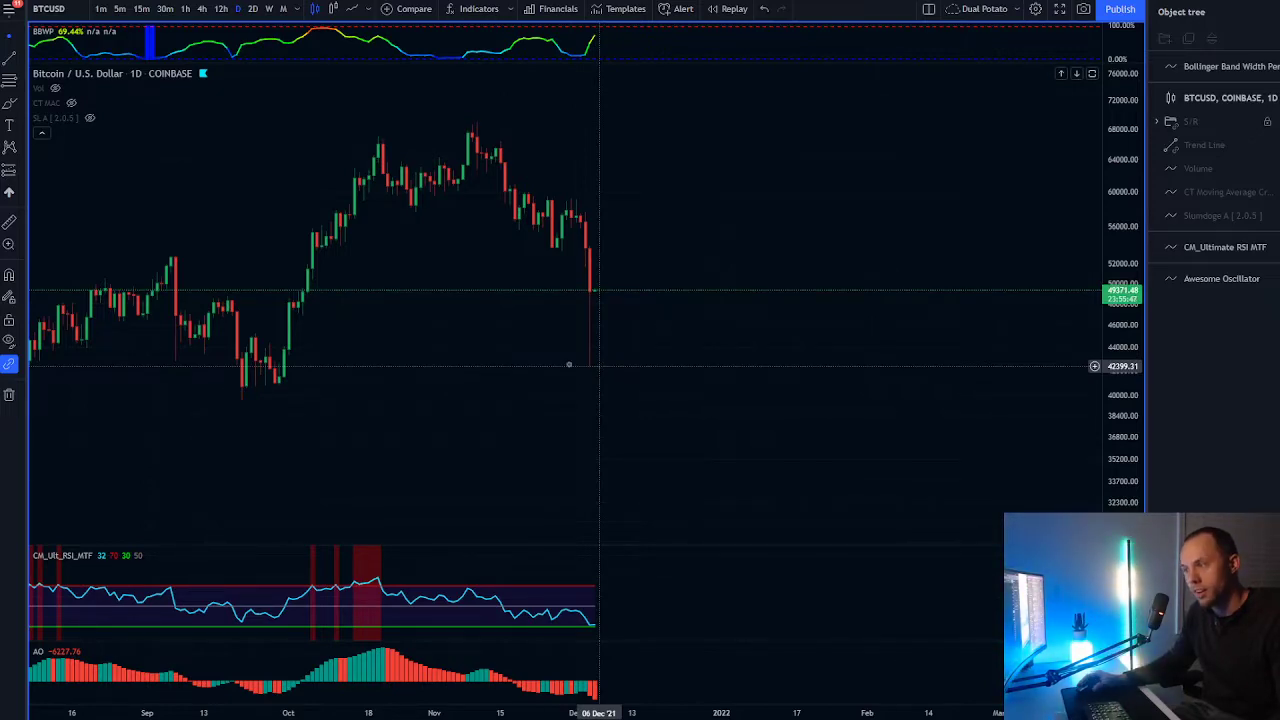
drag(385, 426, 684, 436)
scroll(684, 436, up, 2)
drag(517, 449, 815, 446)
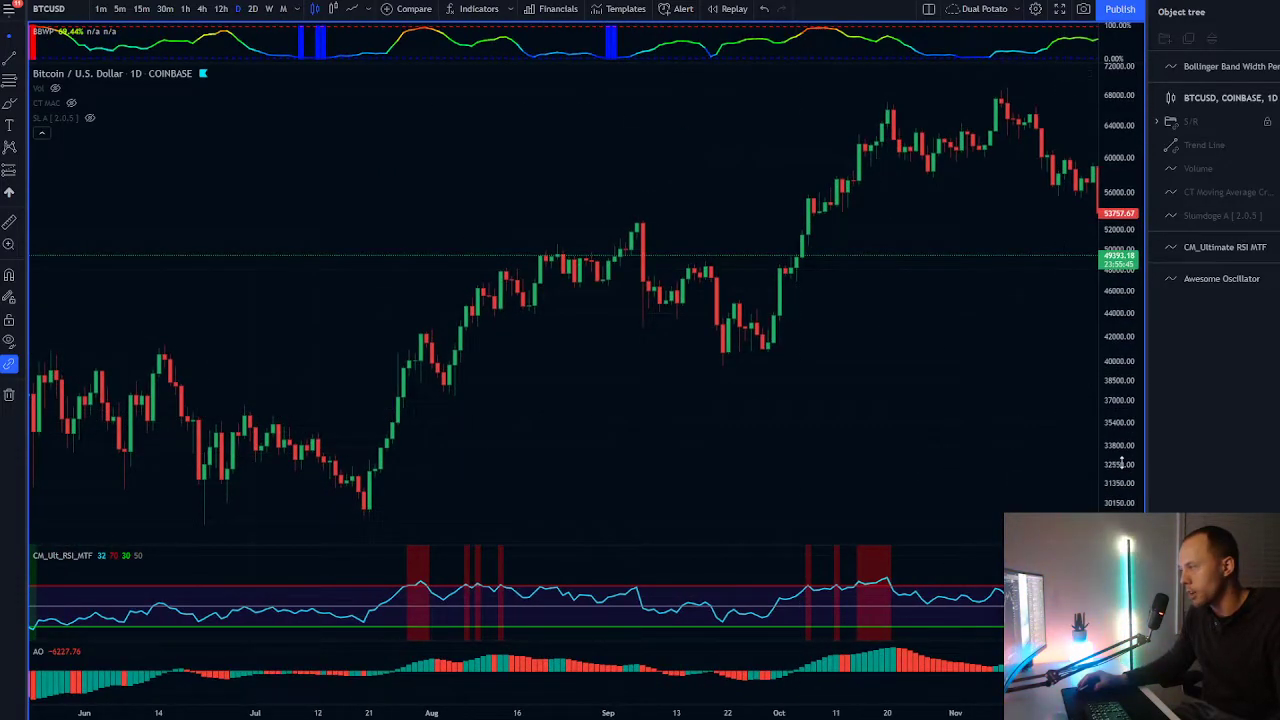
drag(1122, 462, 1122, 302)
drag(917, 466, 954, 466)
scroll(954, 466, up, 3)
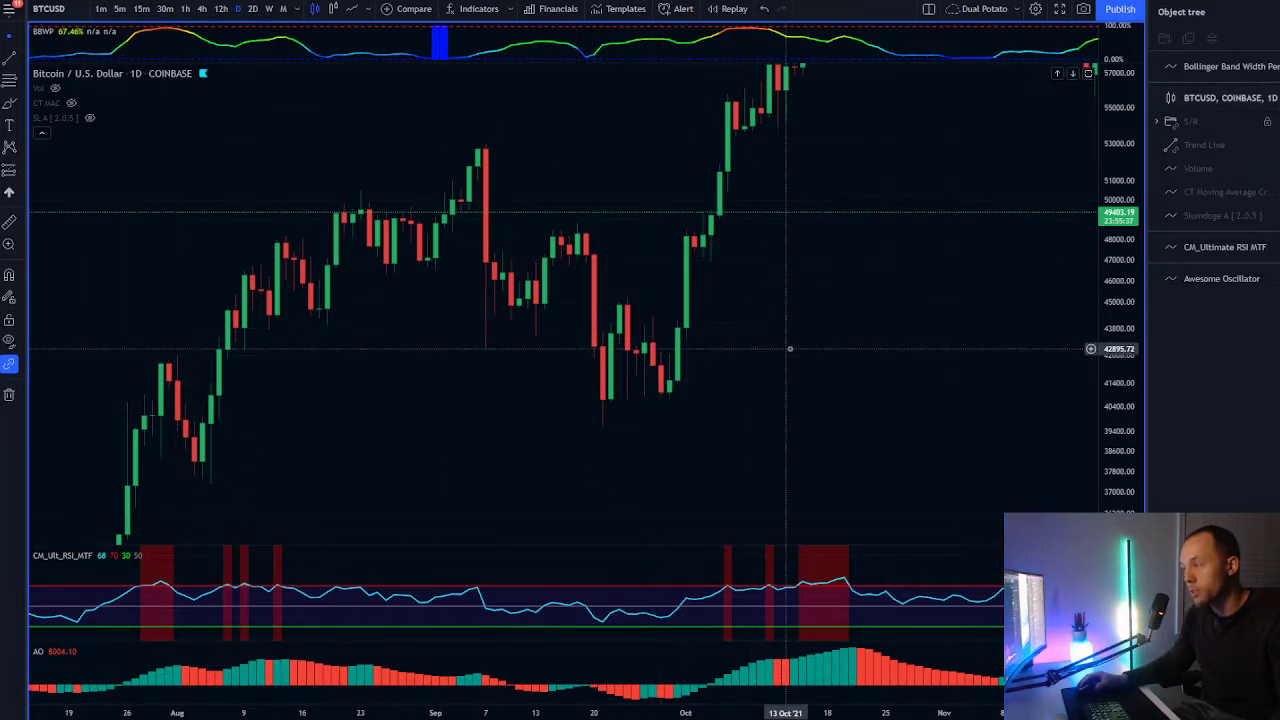
drag(869, 293, 458, 365)
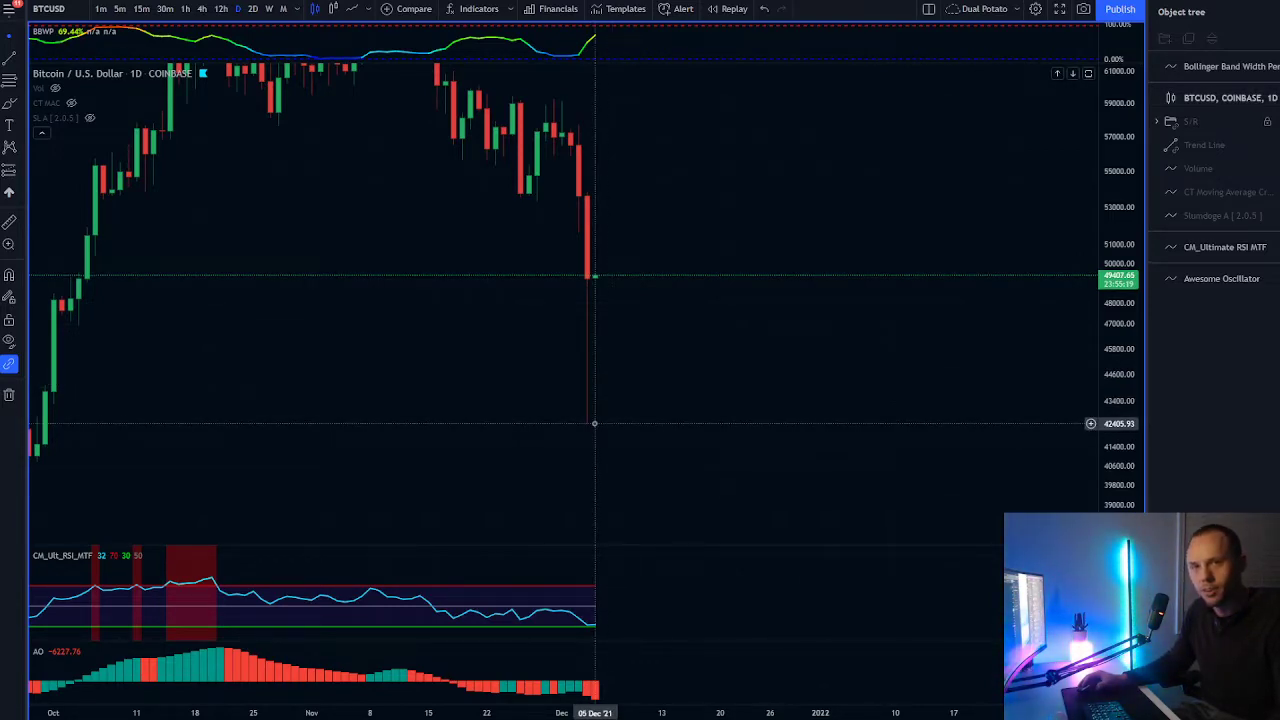
drag(716, 376, 726, 403)
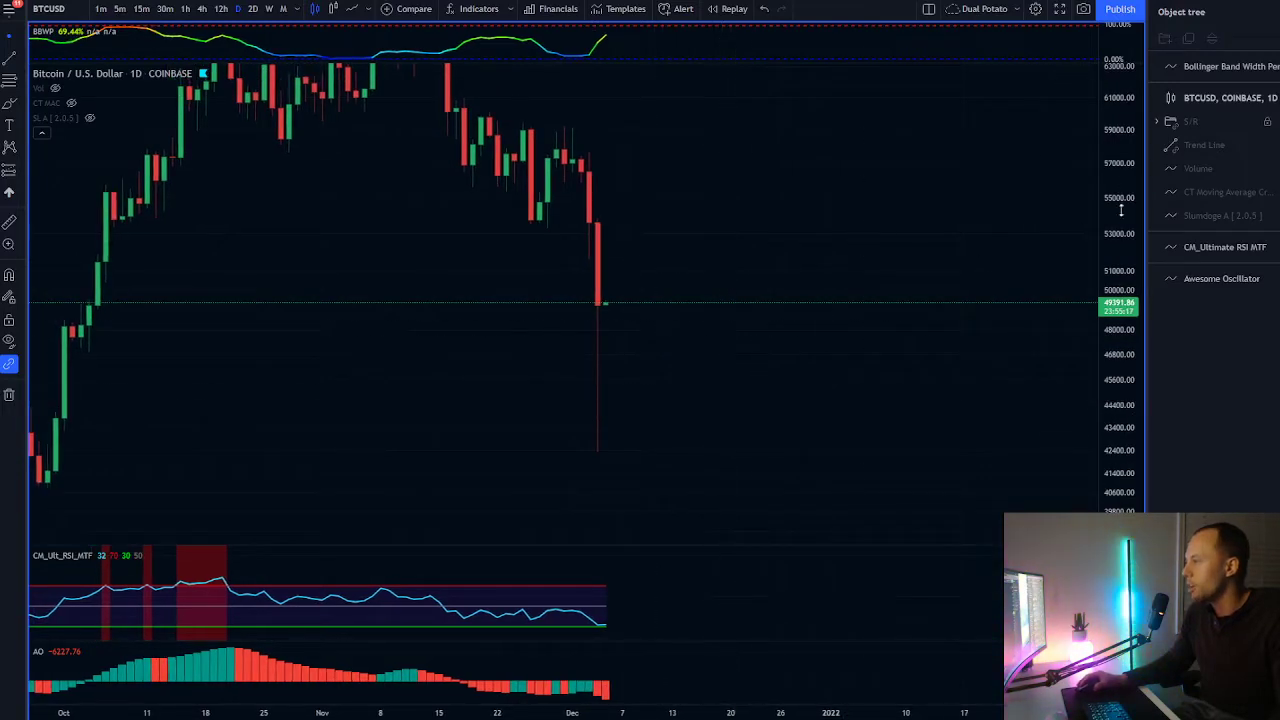
scroll(809, 370, down, 5)
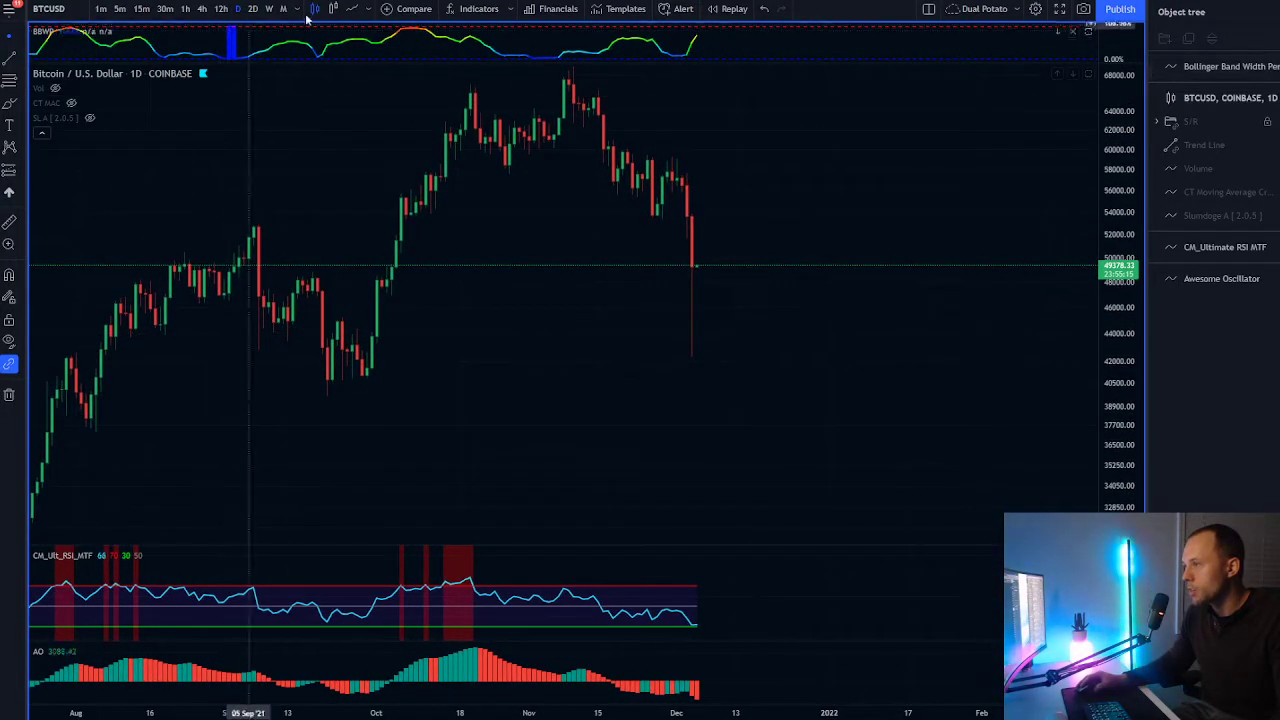
Step: Switch the chart to the weekly timeframe and show the CT Moving Average Cross indicator
click(268, 8)
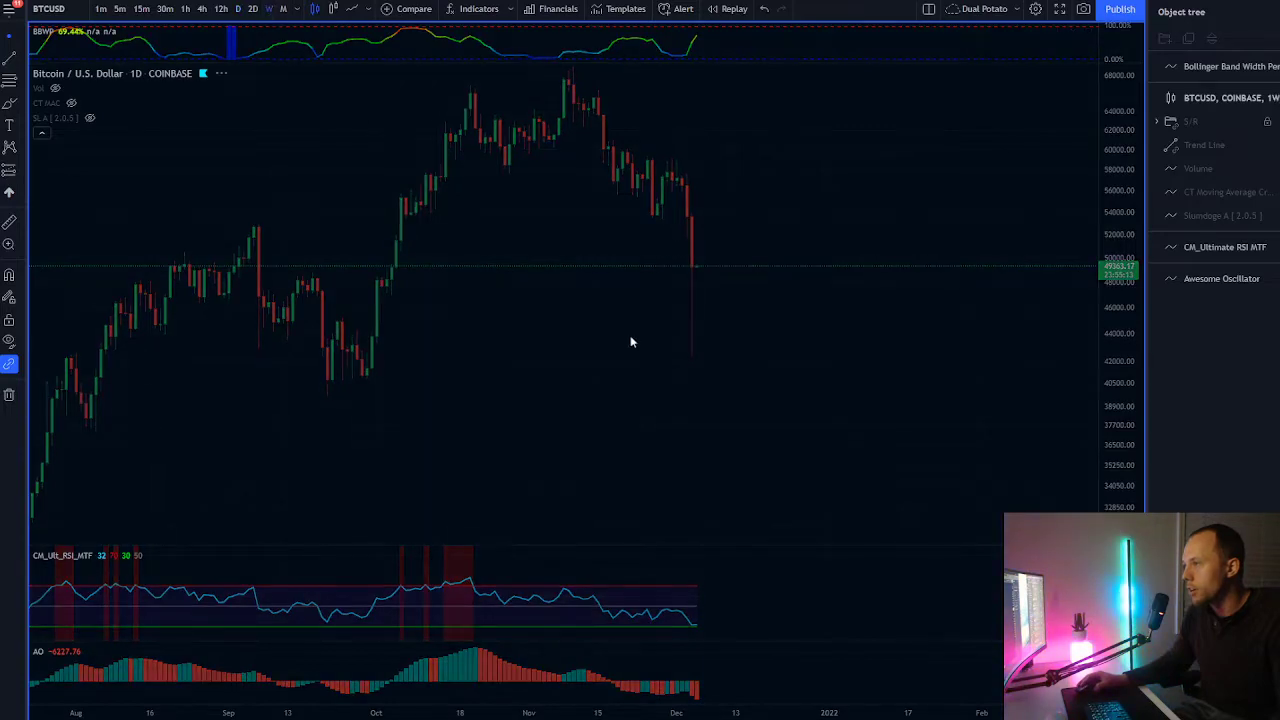
scroll(800, 409, up, 5)
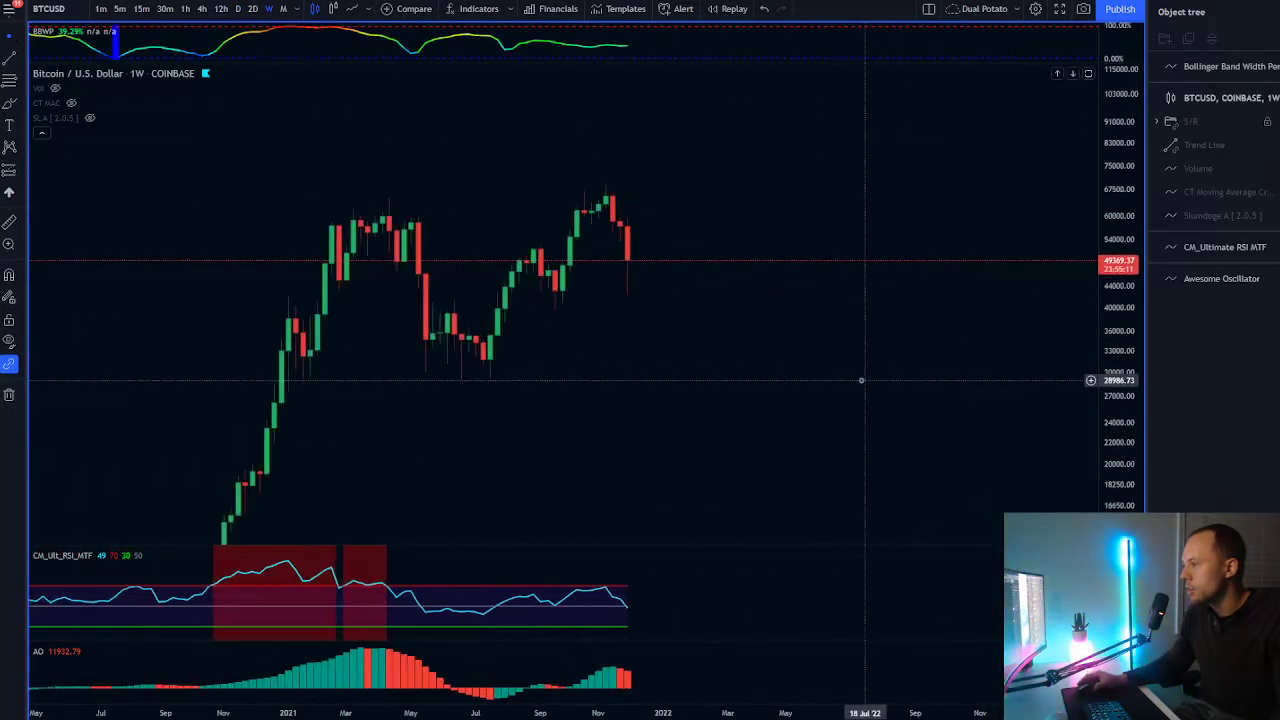
click(71, 102)
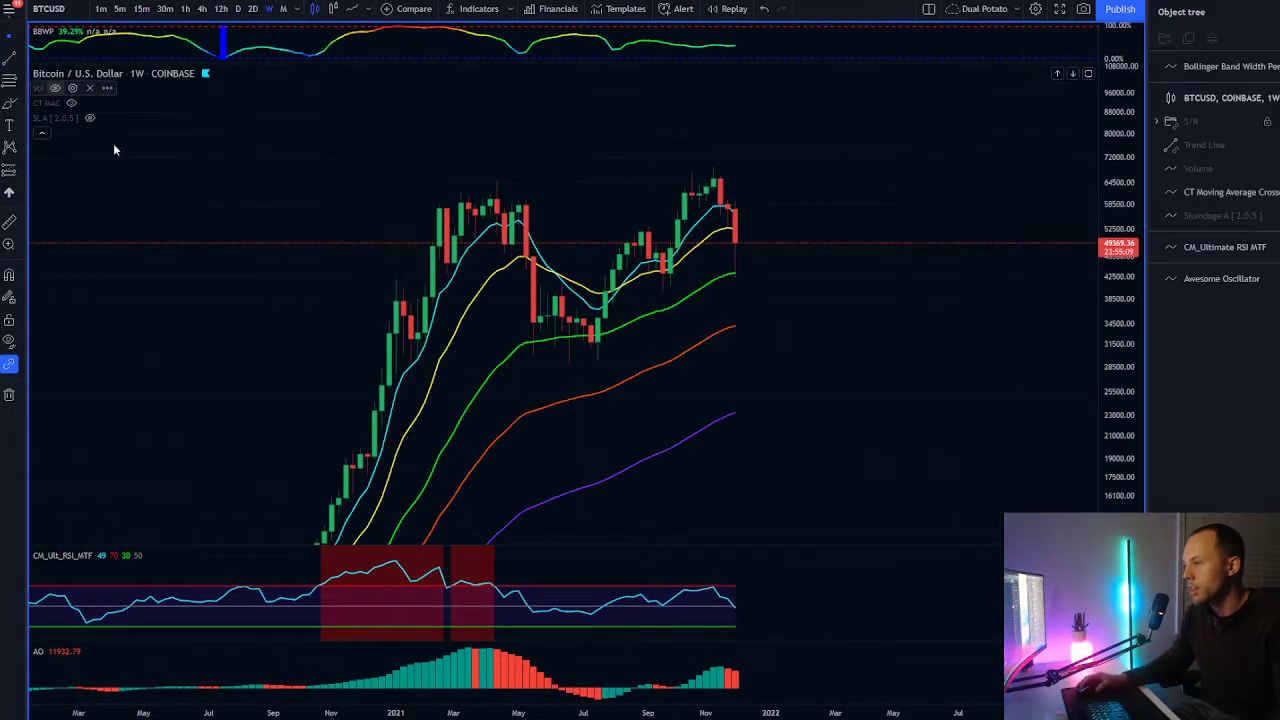
drag(880, 443, 1017, 331)
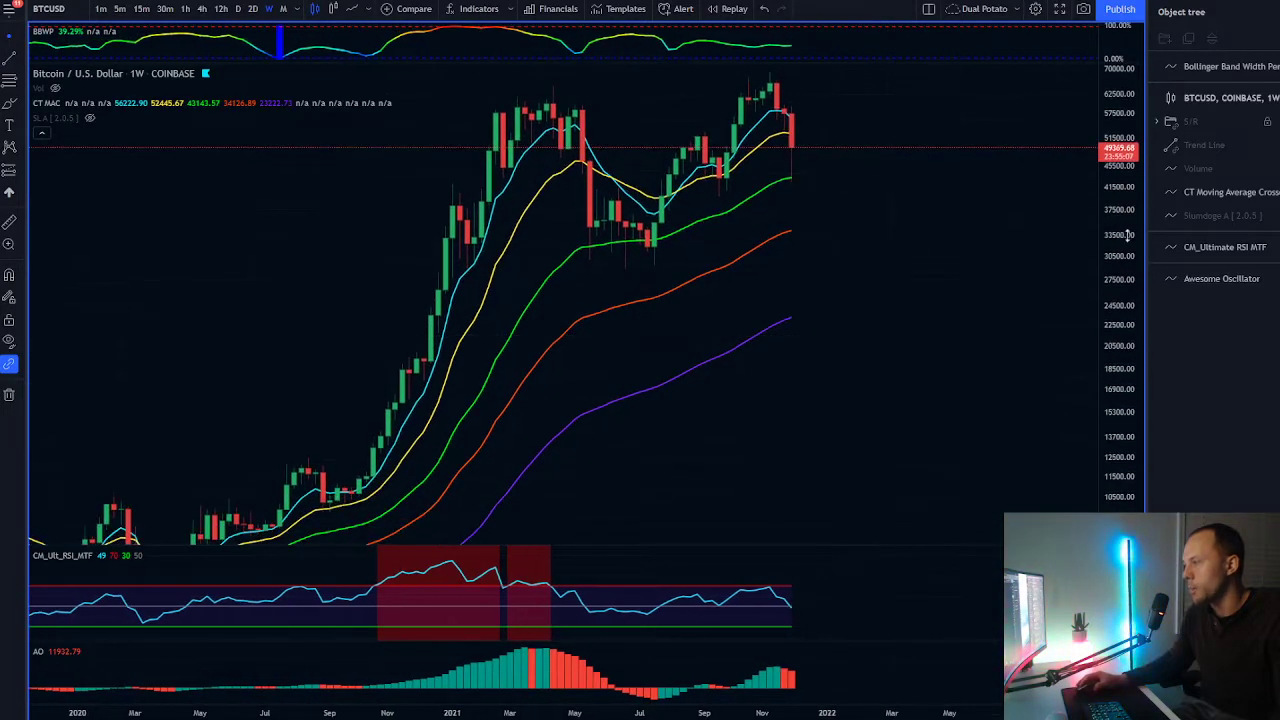
drag(1127, 234, 678, 454)
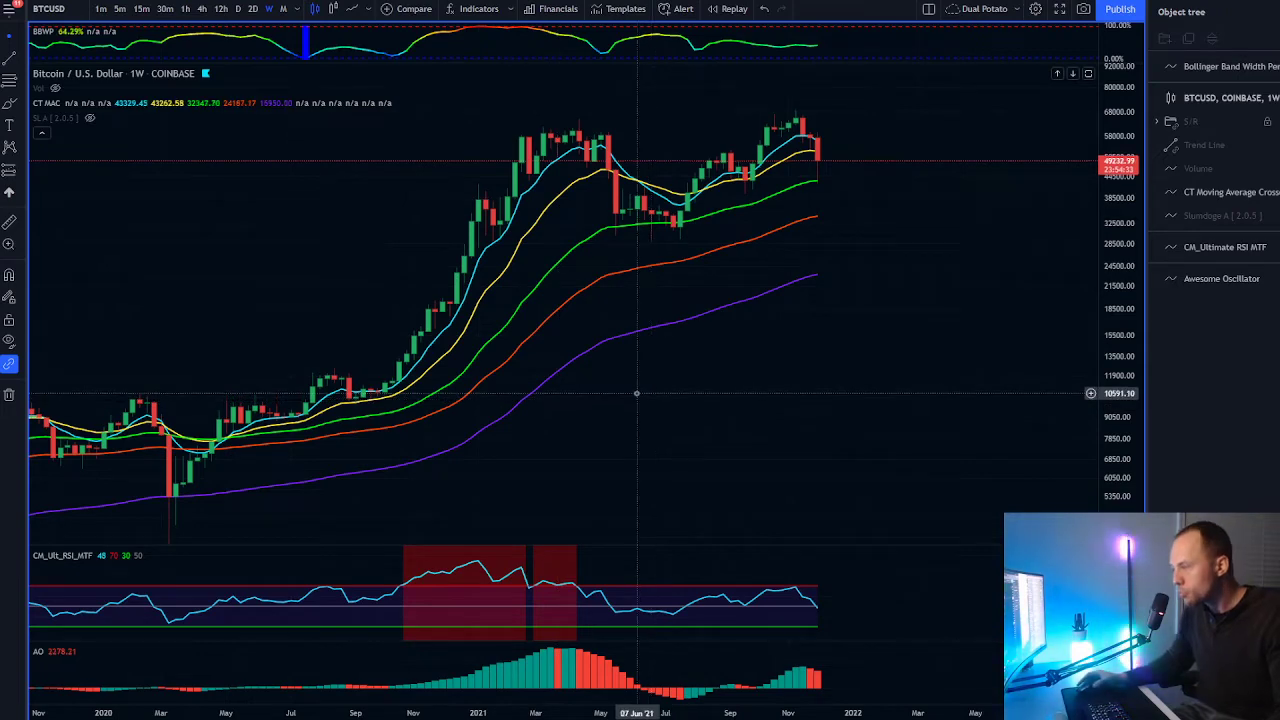
Step: Examine how weekly candles react to the green moving average at the mid-2021 lows and the latest wick
drag(670, 388, 648, 397)
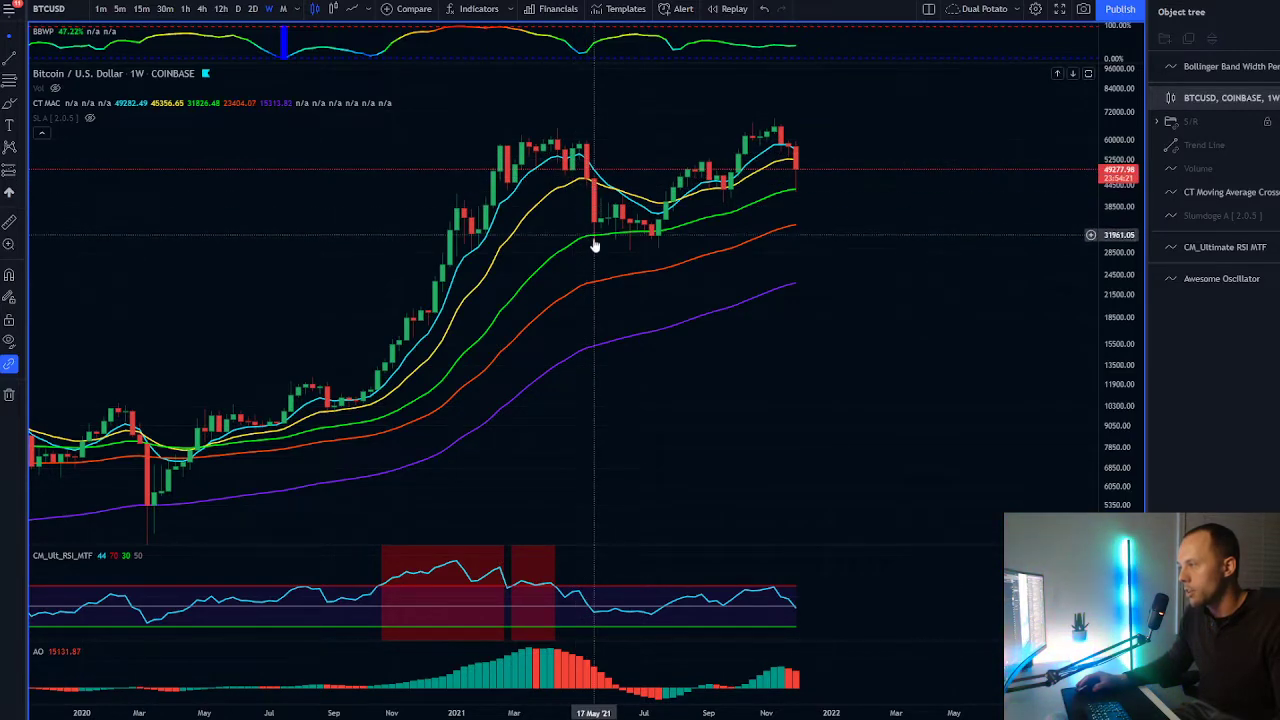
scroll(780, 360, down, 2)
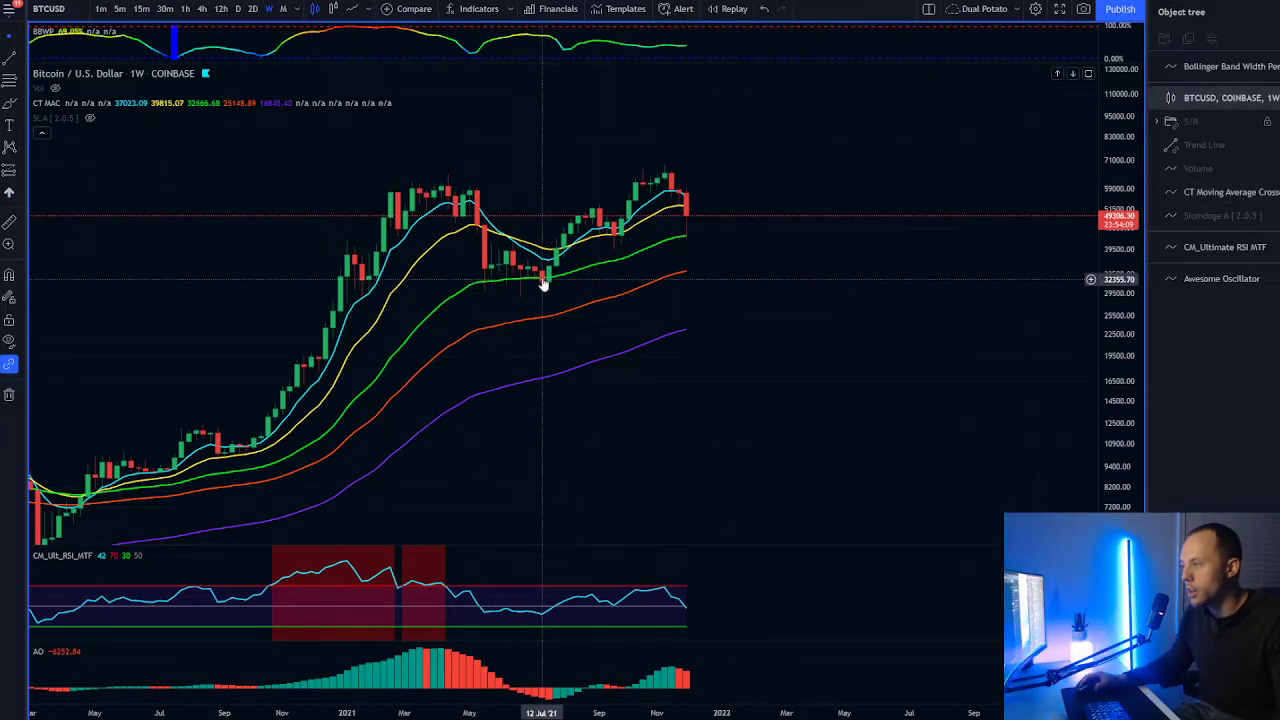
scroll(714, 297, up, 3)
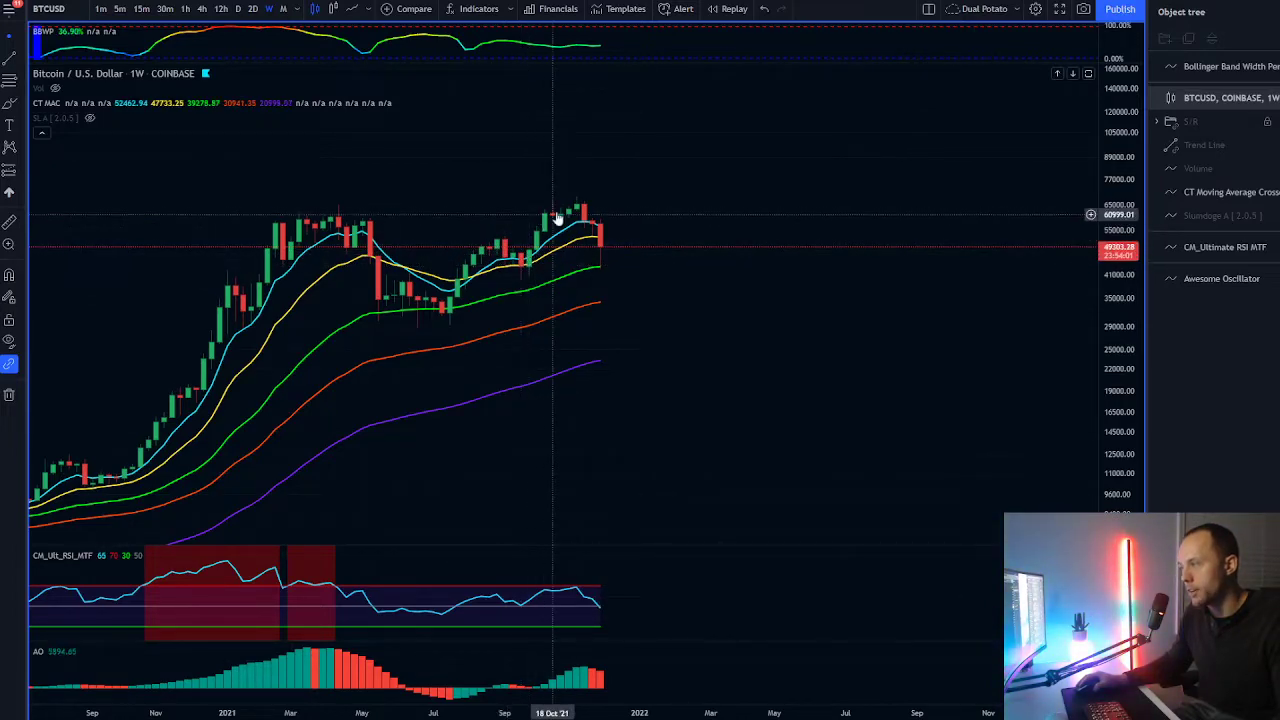
scroll(734, 326, up, 5)
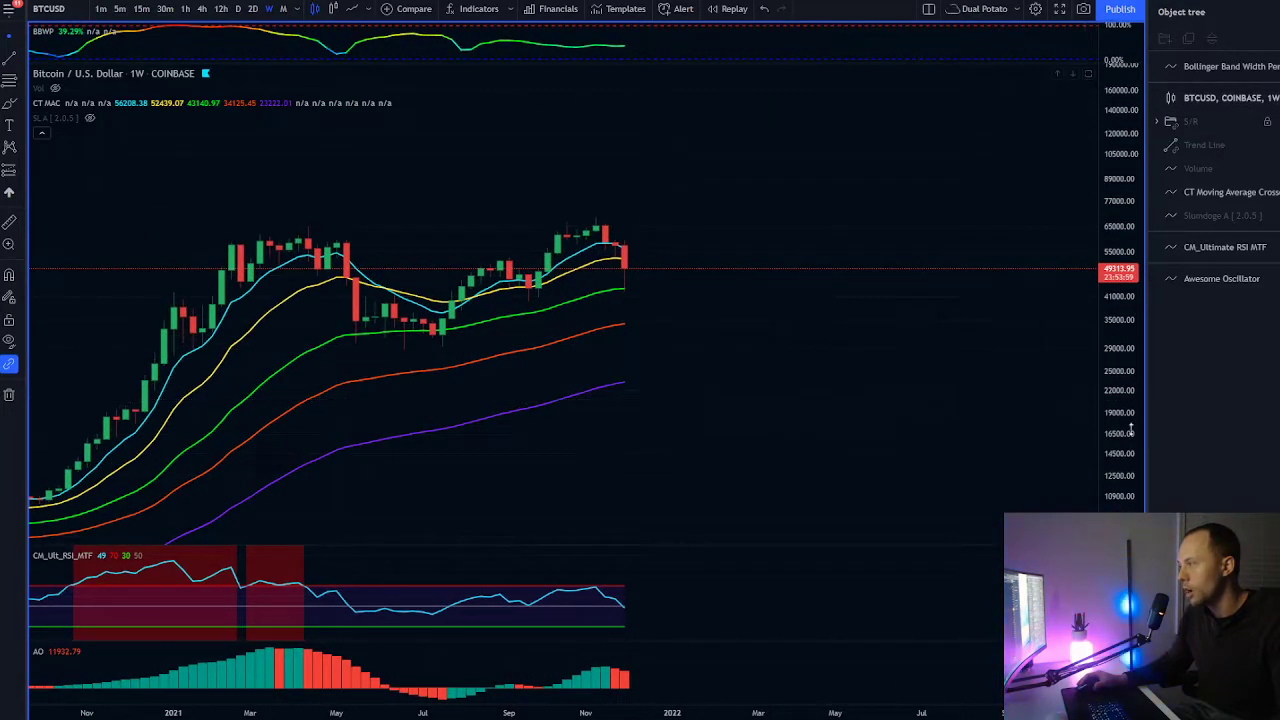
scroll(824, 374, up, 1)
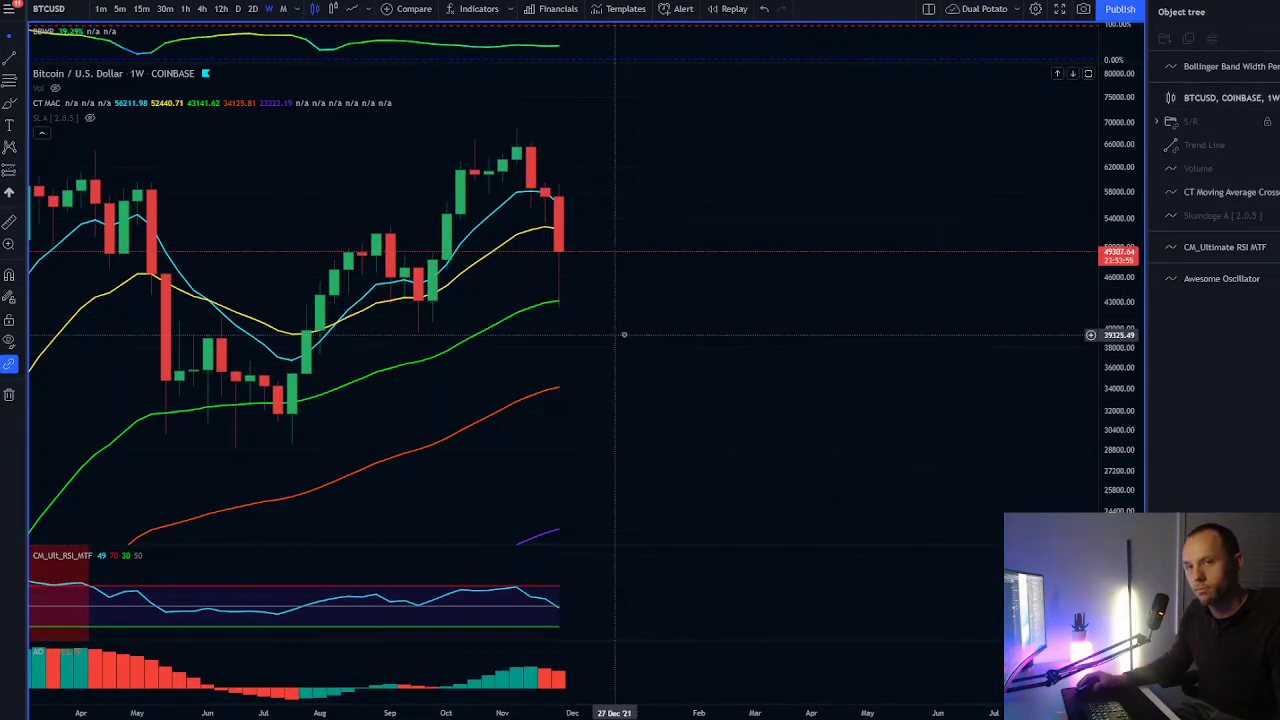
Step: Draw a horizontal support line at about 43,200 on the weekly chart, level with the latest green moving average value
drag(624, 335, 662, 332)
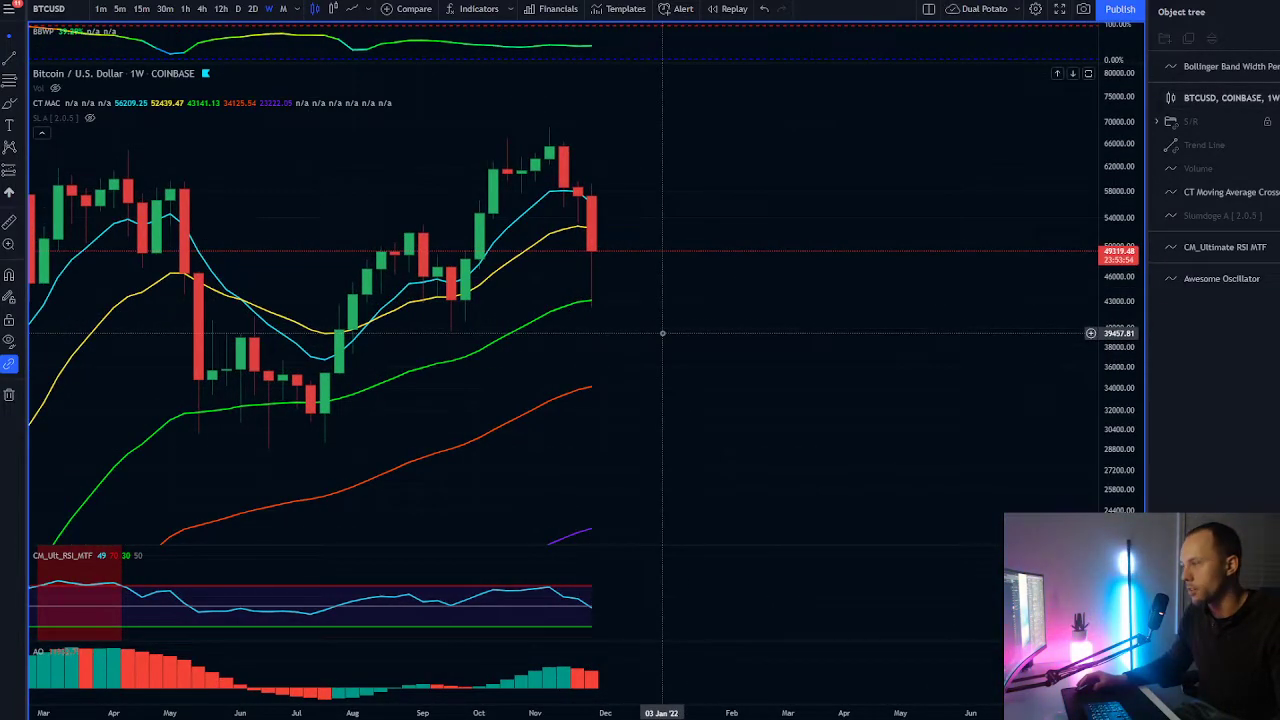
click(10, 57)
click(70, 208)
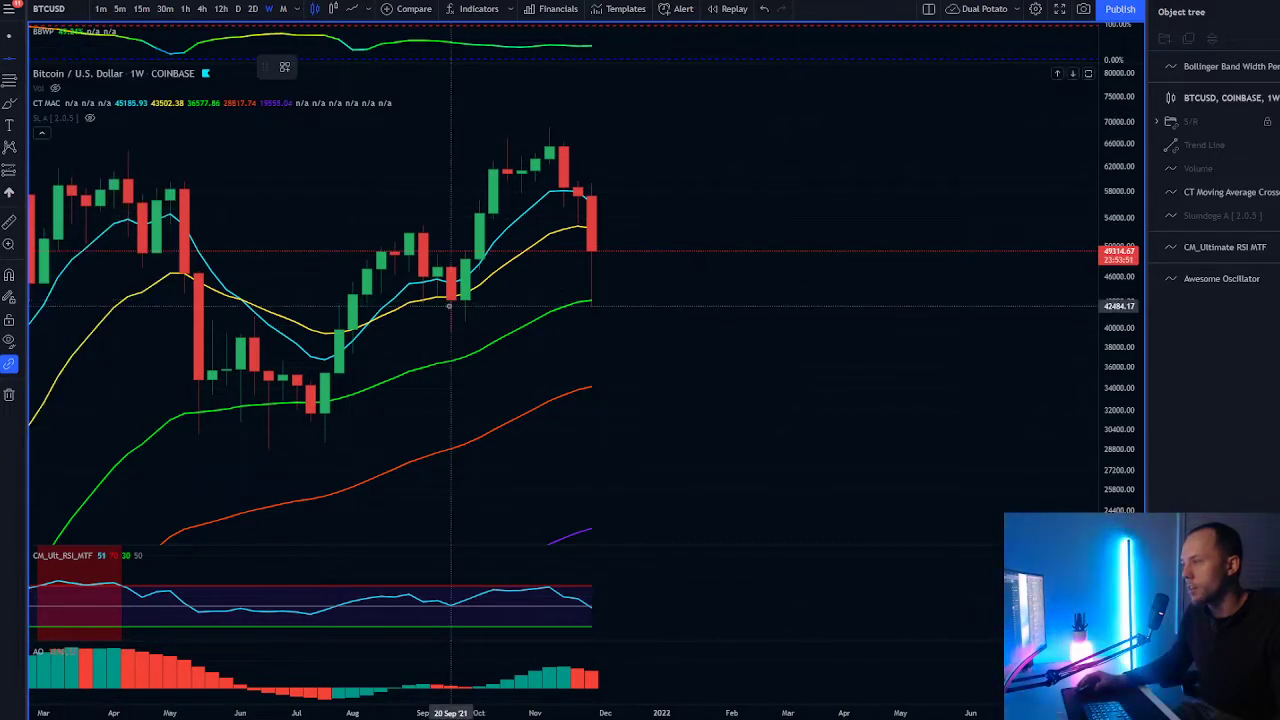
click(477, 300)
click(769, 343)
drag(769, 343, 883, 365)
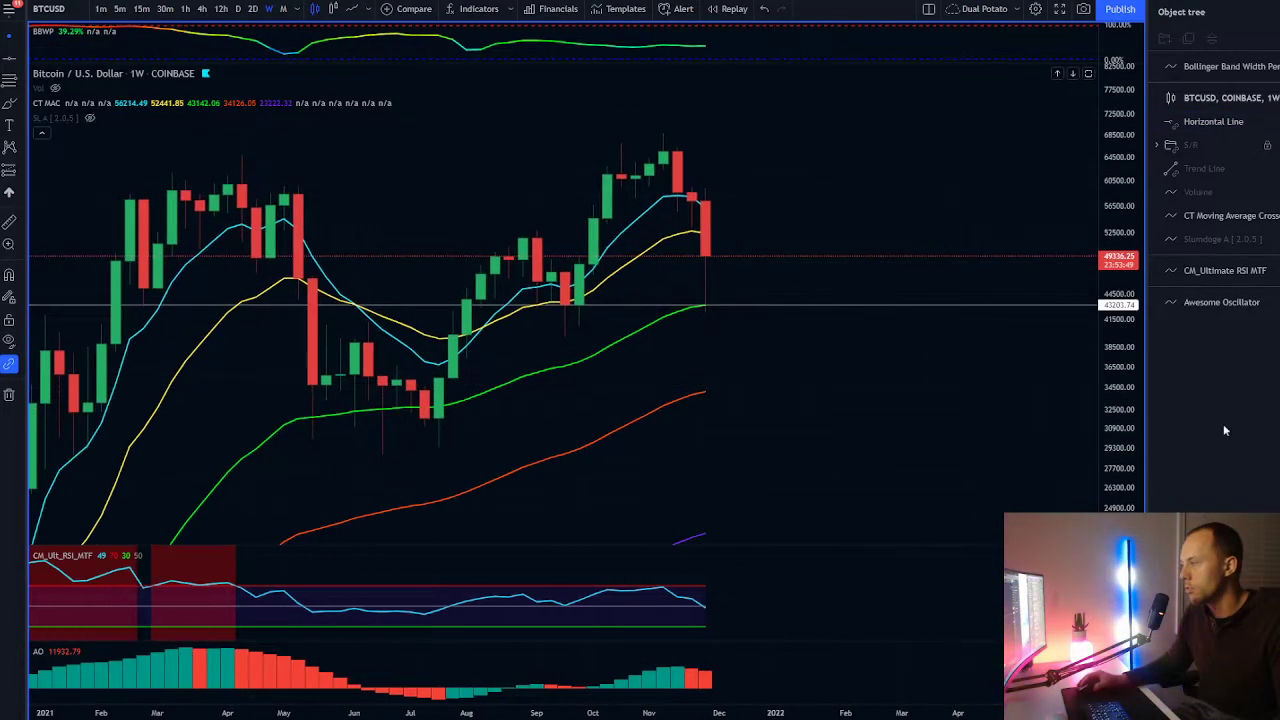
Step: Examine the latest weekly wick at the horizontal line and compare it with the June and July 2021 reactions at the green moving average
drag(1131, 459, 1131, 398)
scroll(831, 389, up, 1)
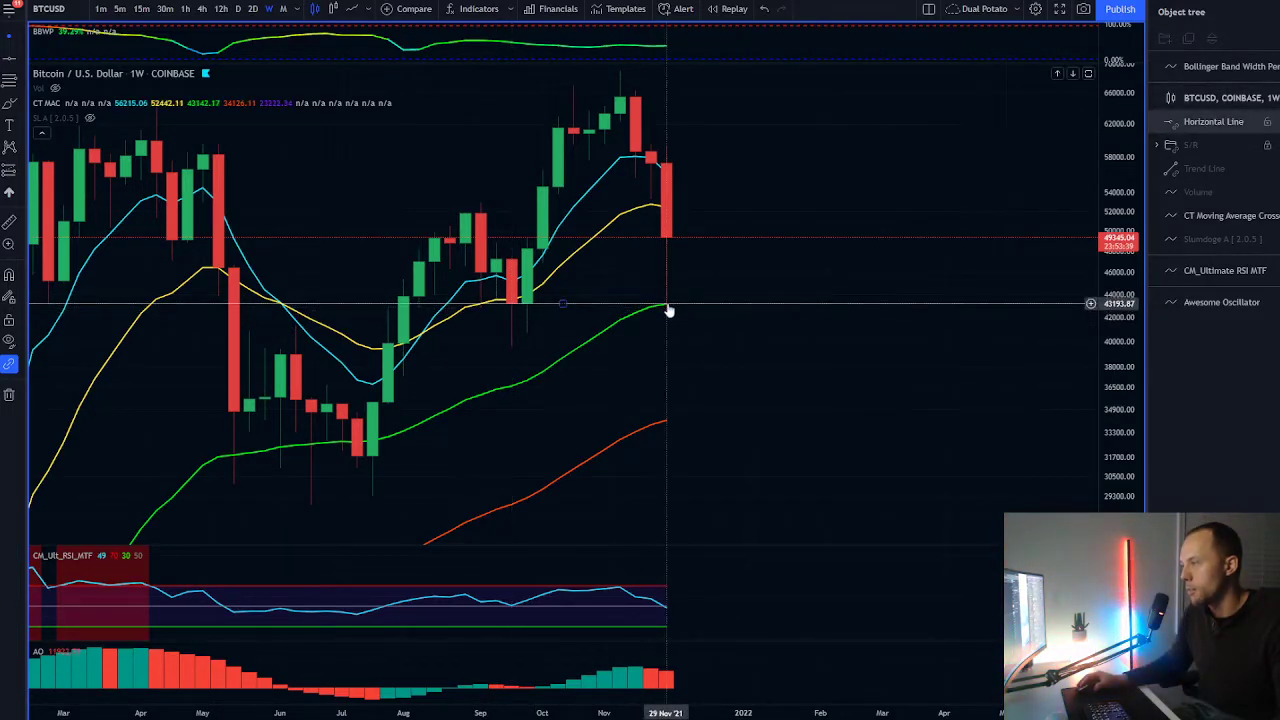
scroll(669, 315, down, 4)
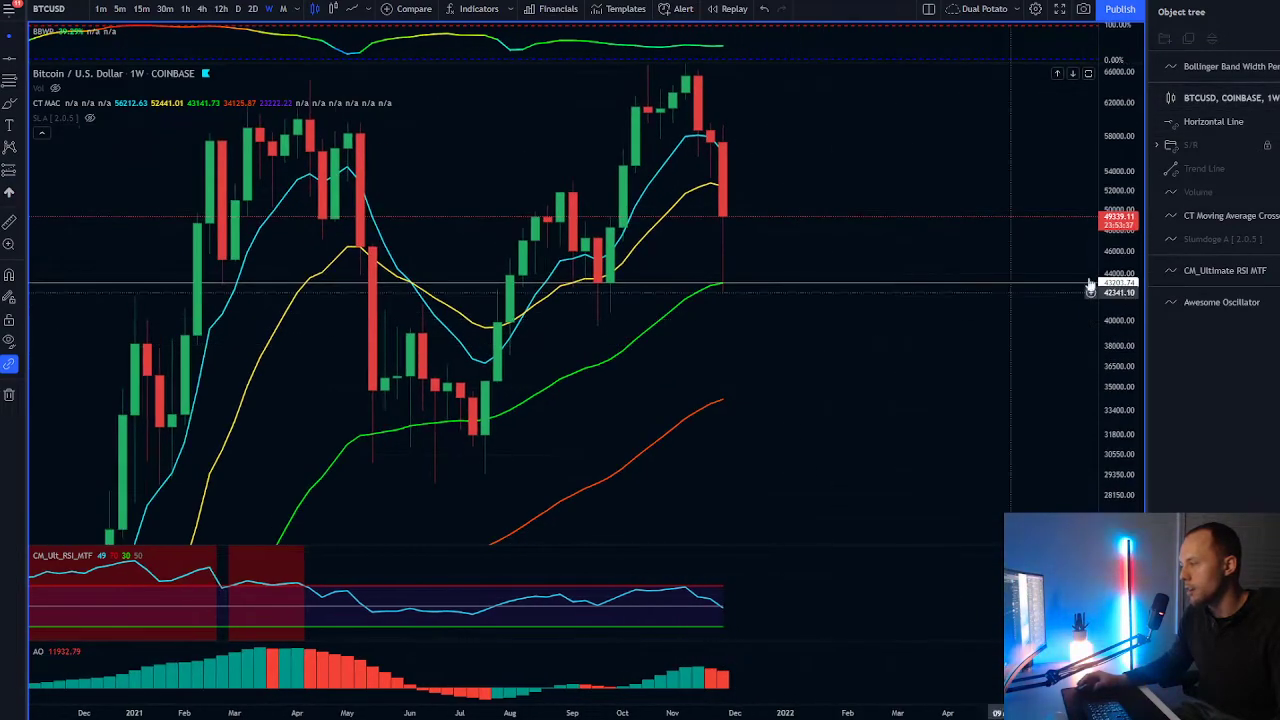
scroll(889, 414, down, 2)
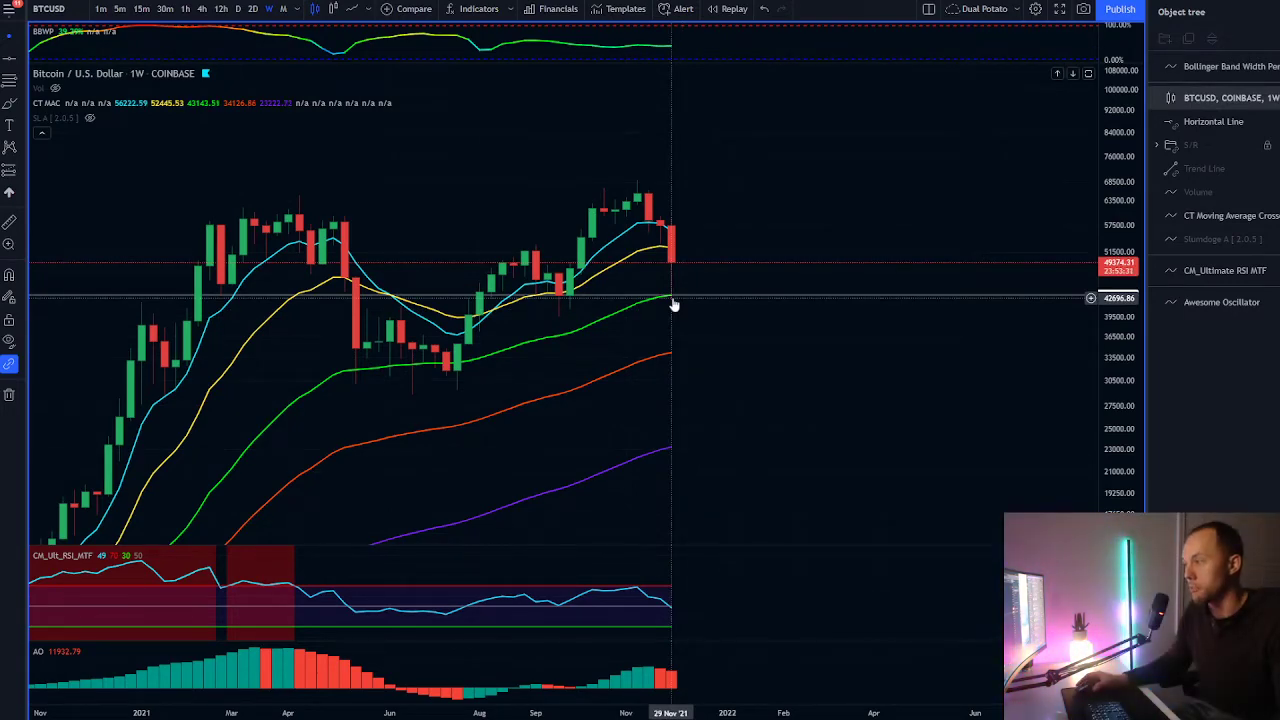
drag(704, 322, 692, 310)
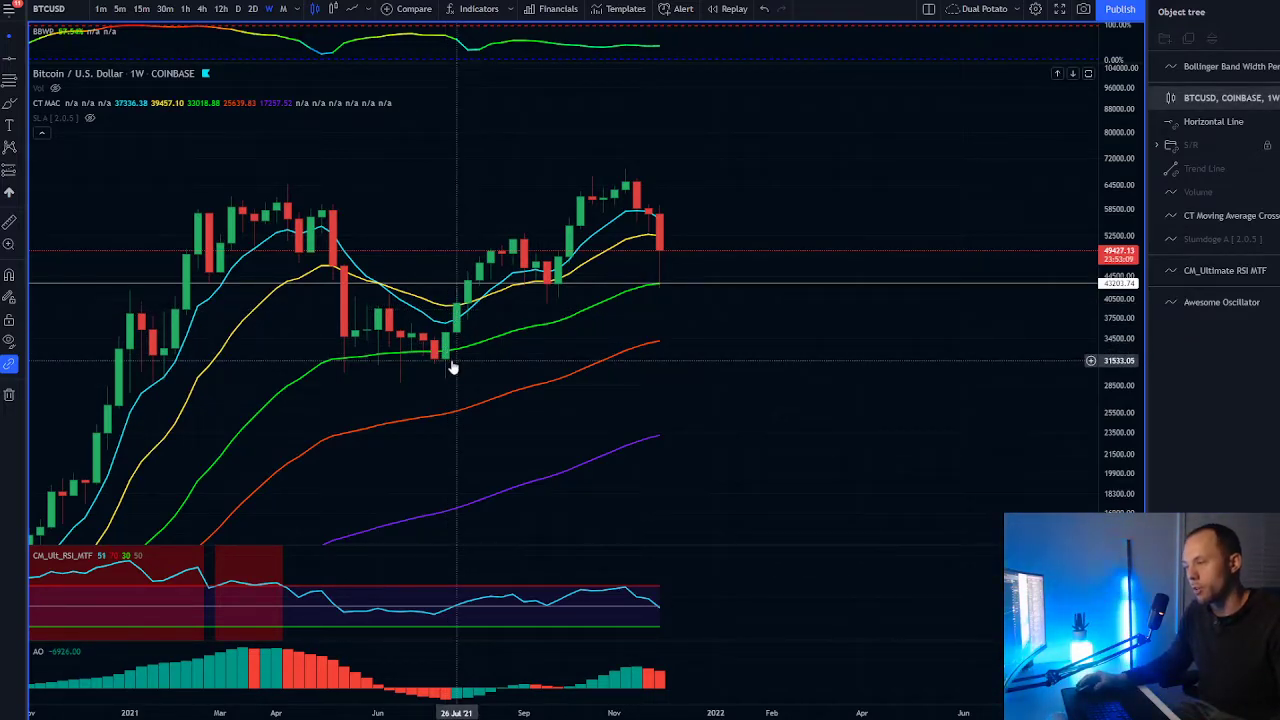
drag(679, 391, 690, 384)
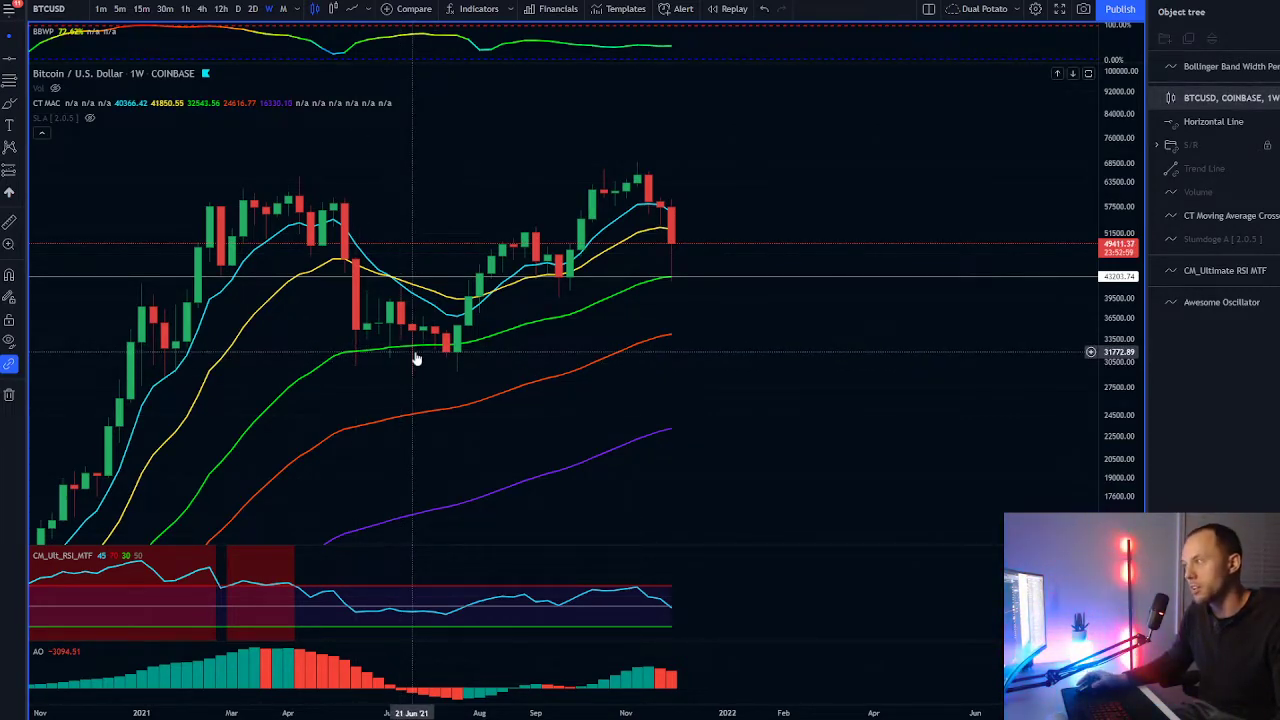
drag(801, 340, 782, 346)
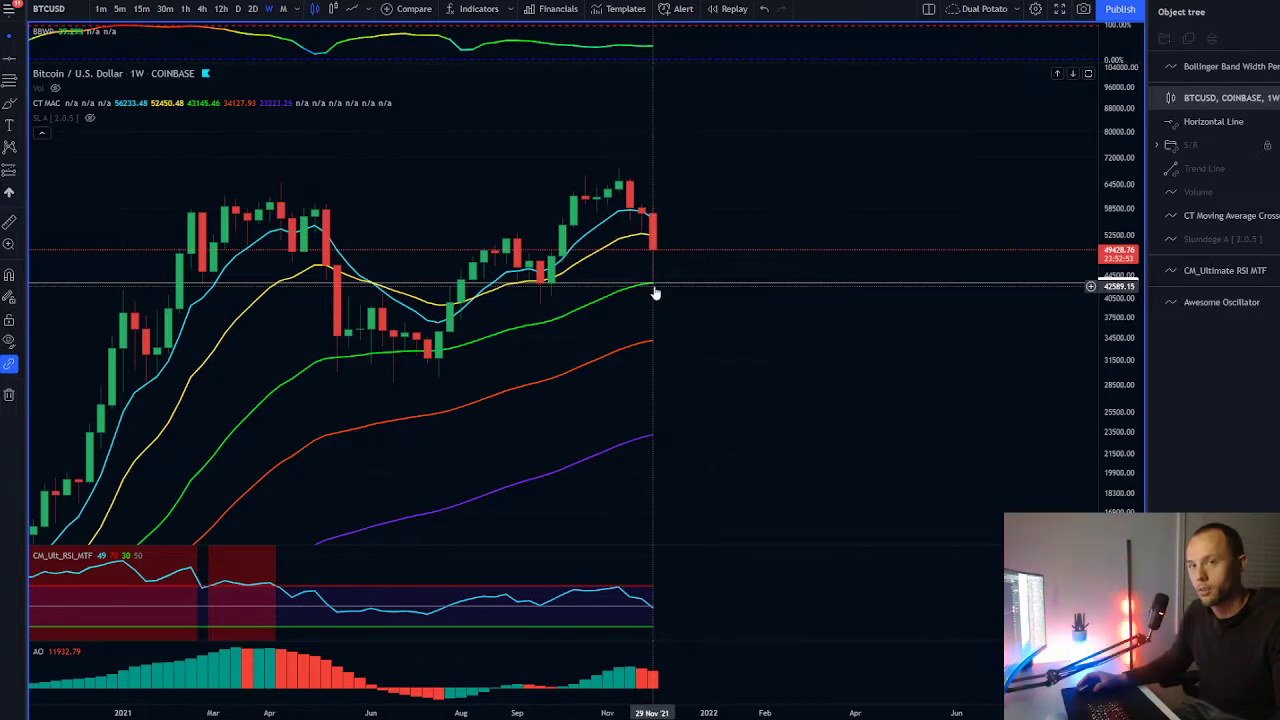
Step: Examine the weekly price structure since 2020 against the green, orange and purple moving averages
scroll(751, 380, down, 3)
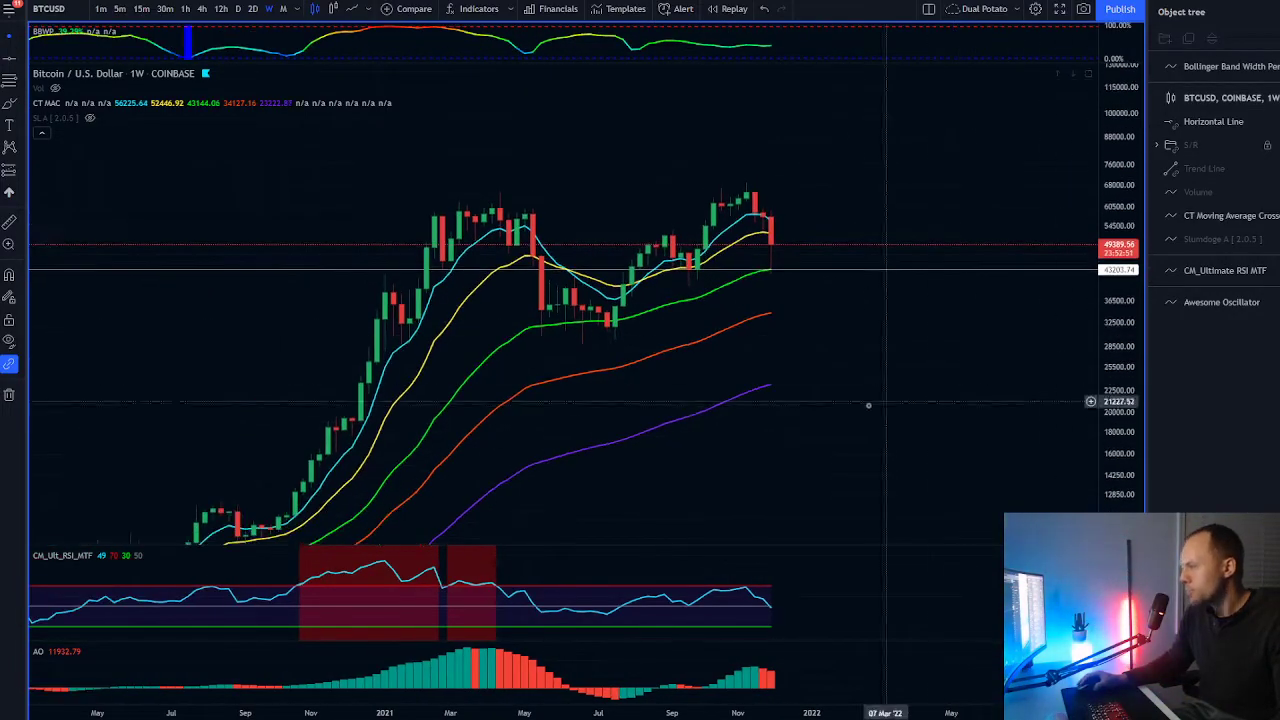
scroll(843, 366, down, 5)
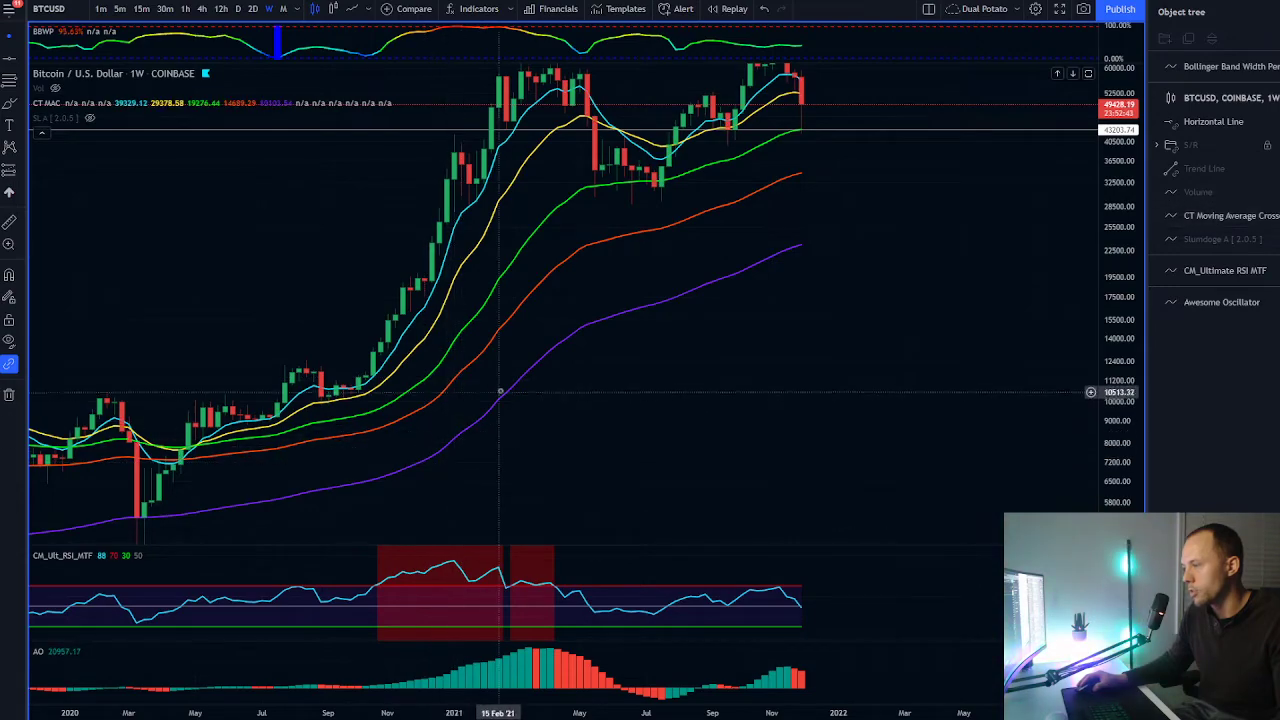
drag(594, 409, 433, 477)
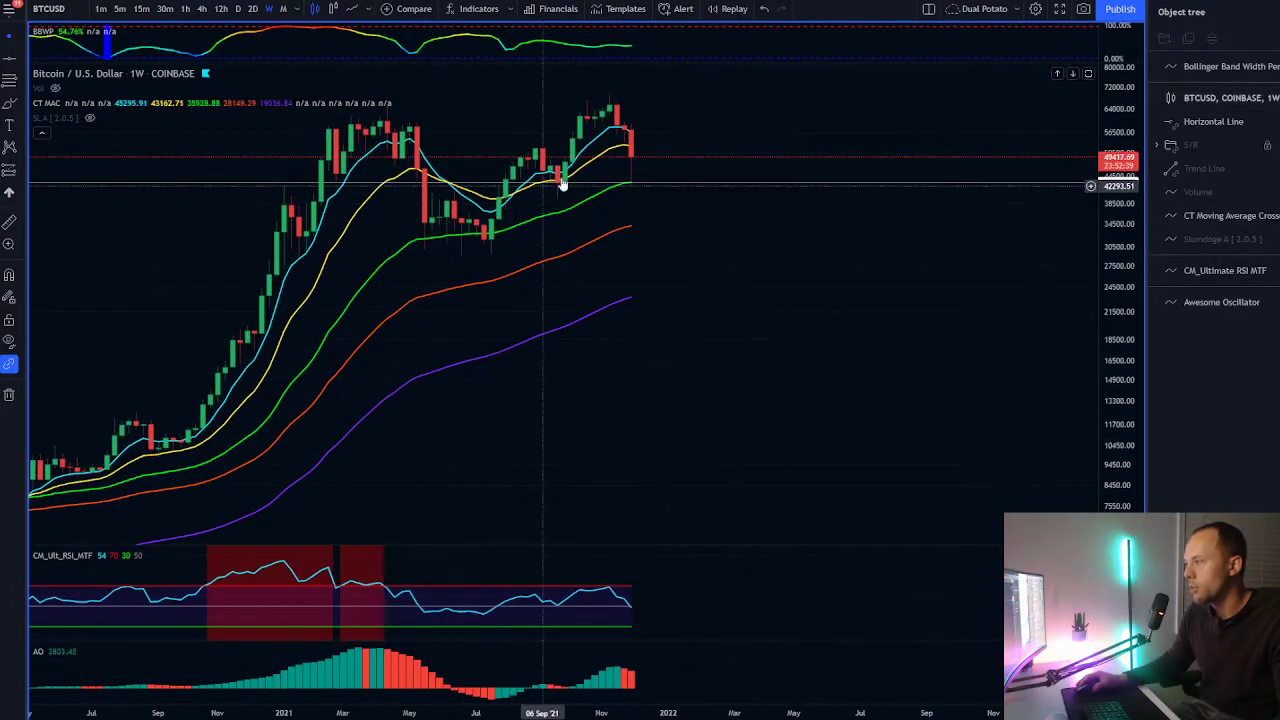
drag(631, 300, 610, 330)
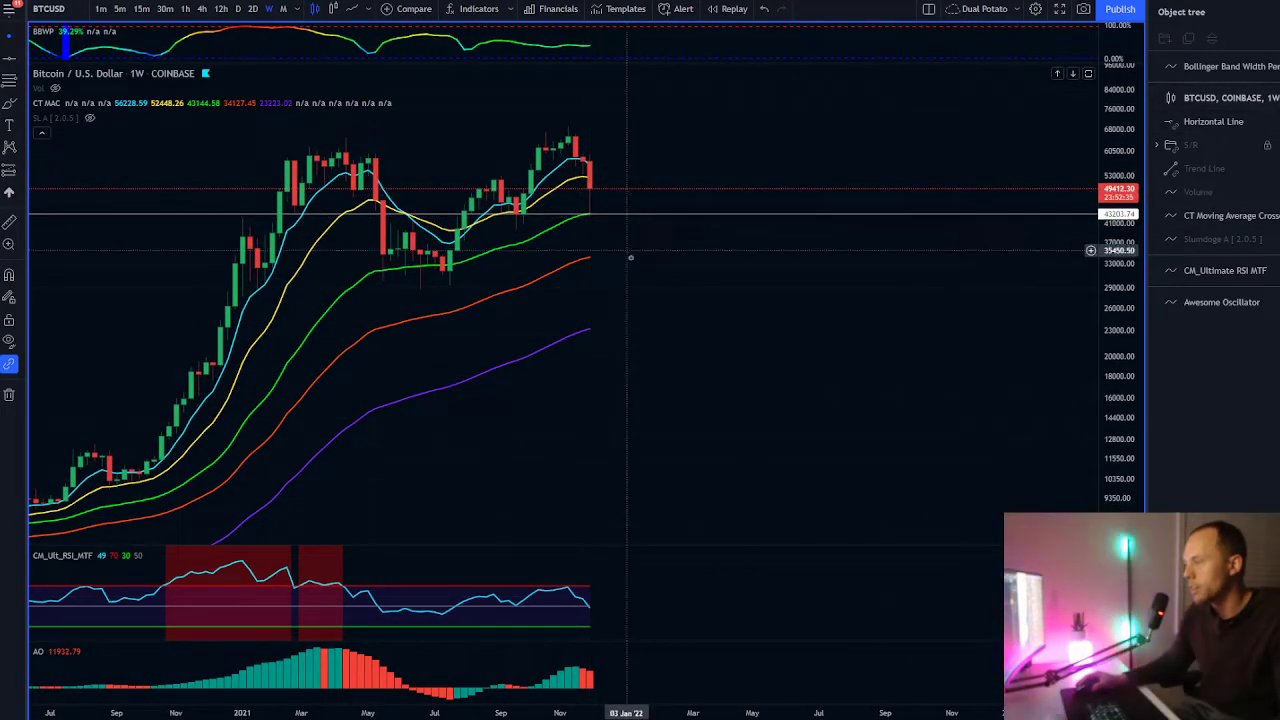
scroll(630, 257, up, 3)
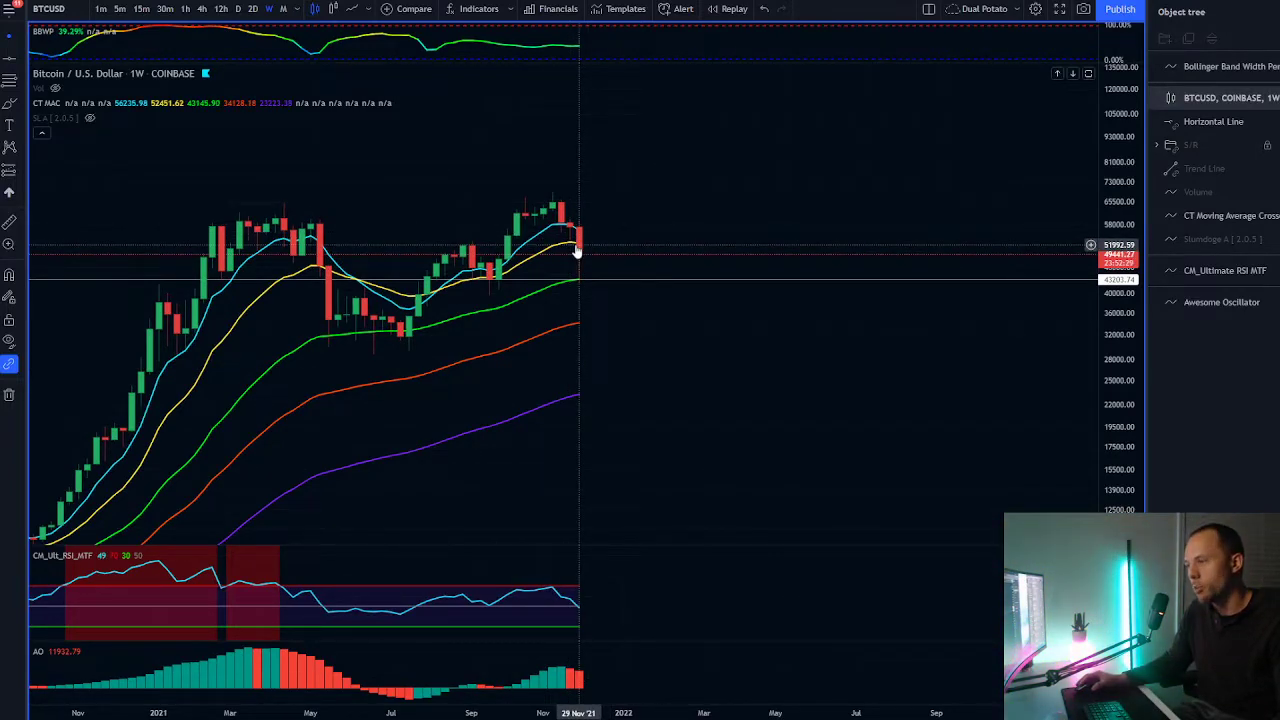
drag(669, 406, 653, 383)
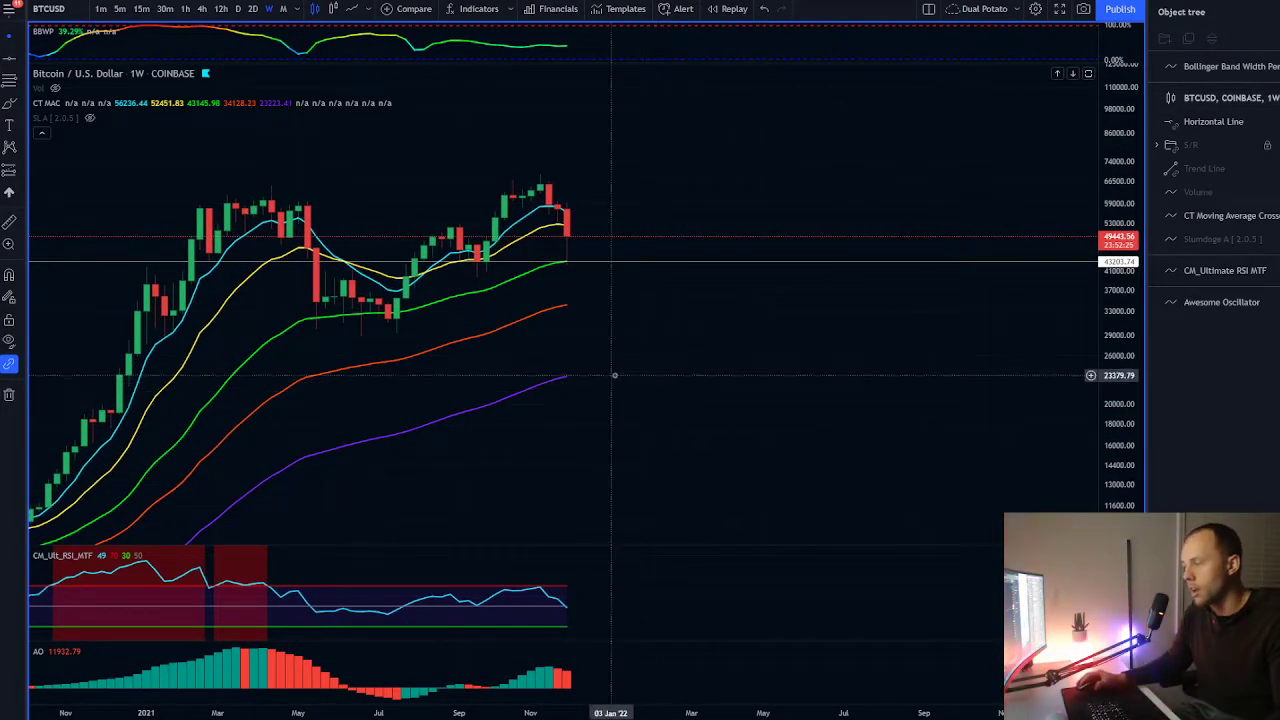
scroll(640, 370, down, 3)
drag(628, 418, 763, 331)
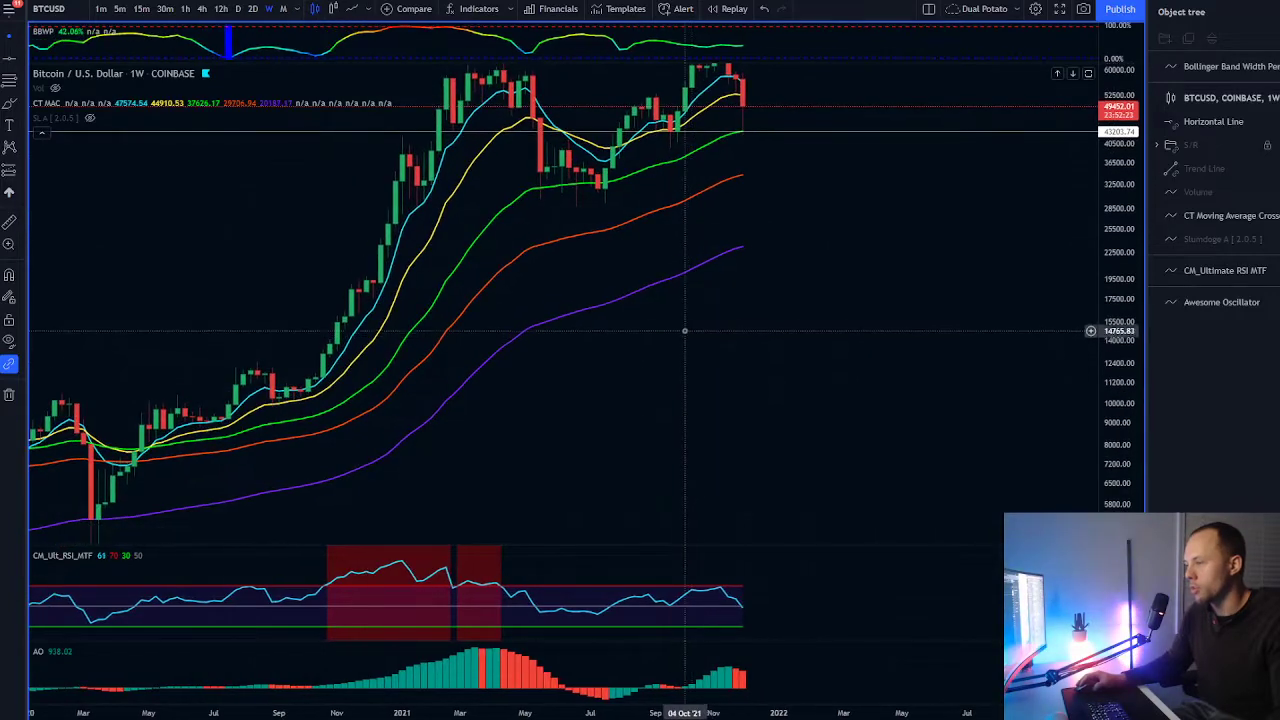
Step: Delete the horizontal support line drawn at the latest green moving average value
click(742, 132)
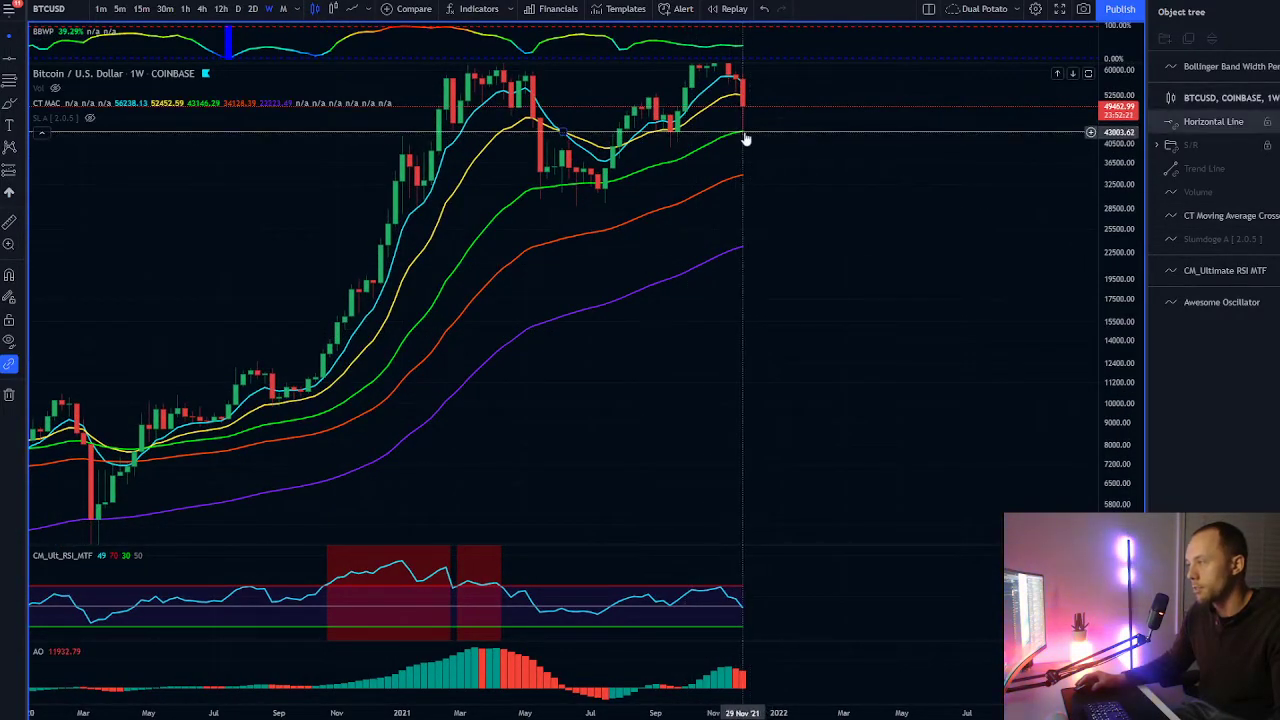
click(757, 133)
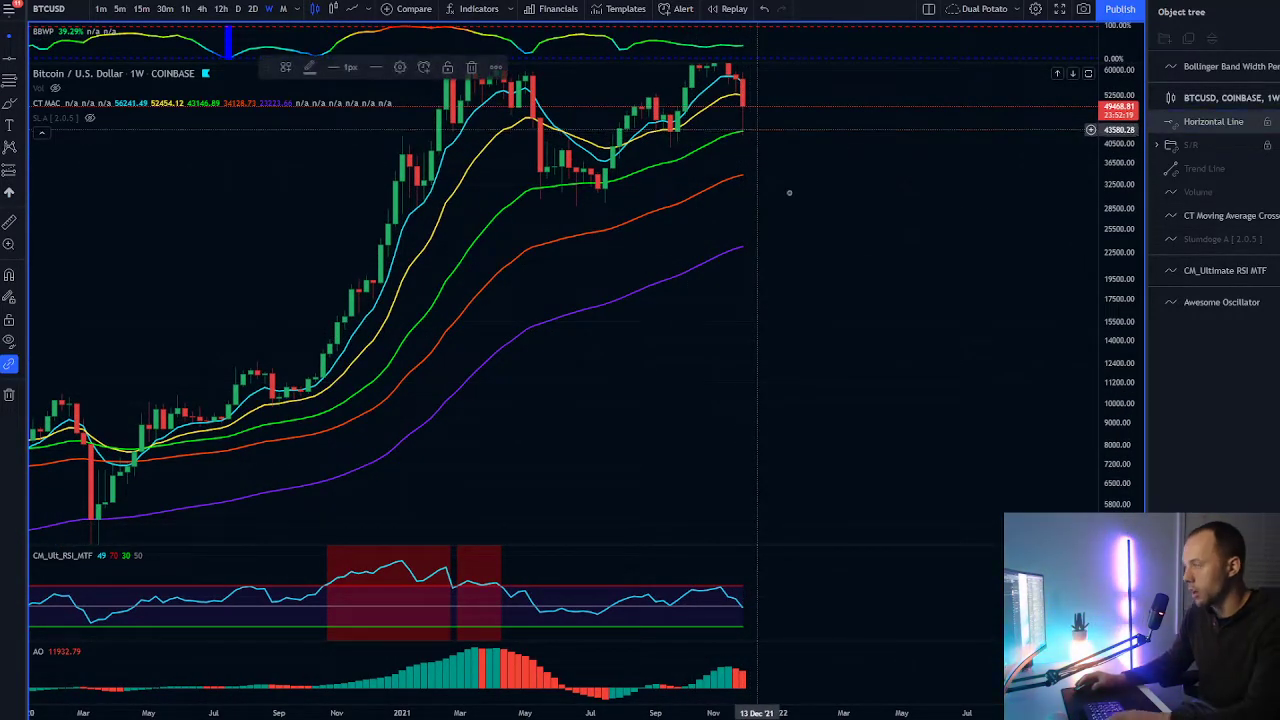
key(Delete)
Step: Examine the older weekly price history from the 2017 peak through 2020 against the moving averages
drag(795, 214, 769, 246)
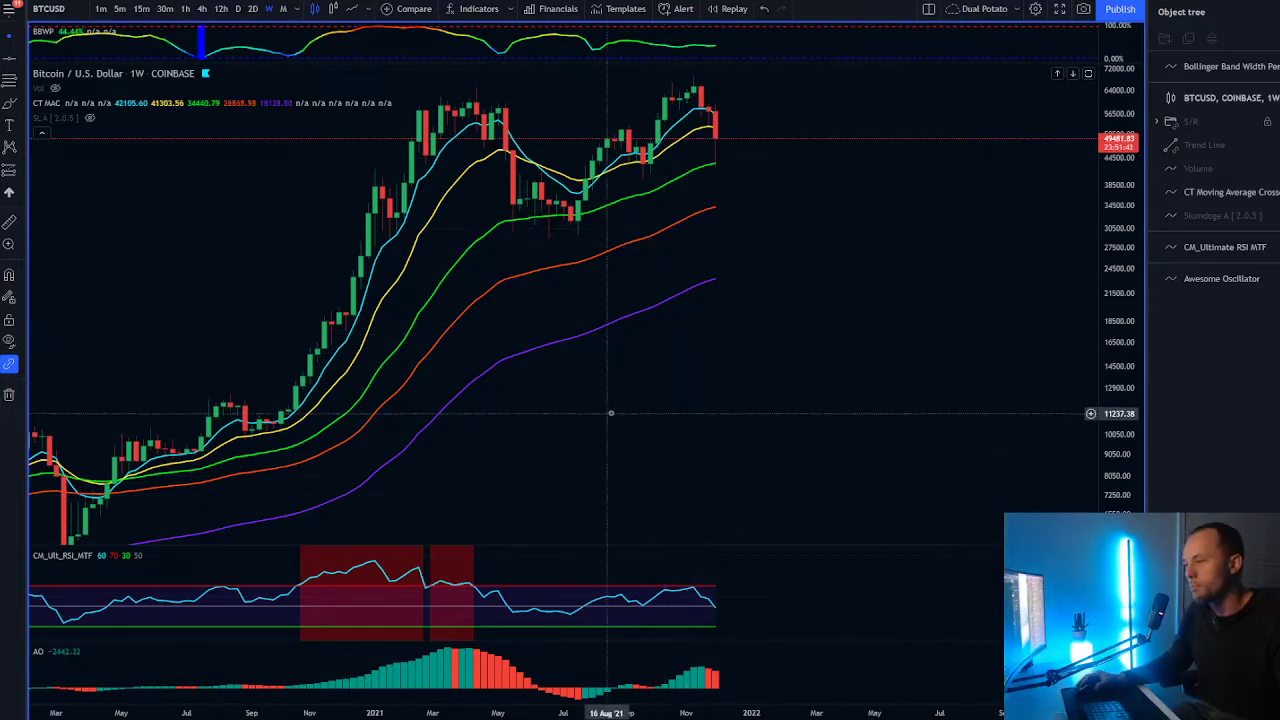
drag(540, 469, 763, 331)
drag(660, 457, 878, 434)
drag(1135, 269, 1130, 420)
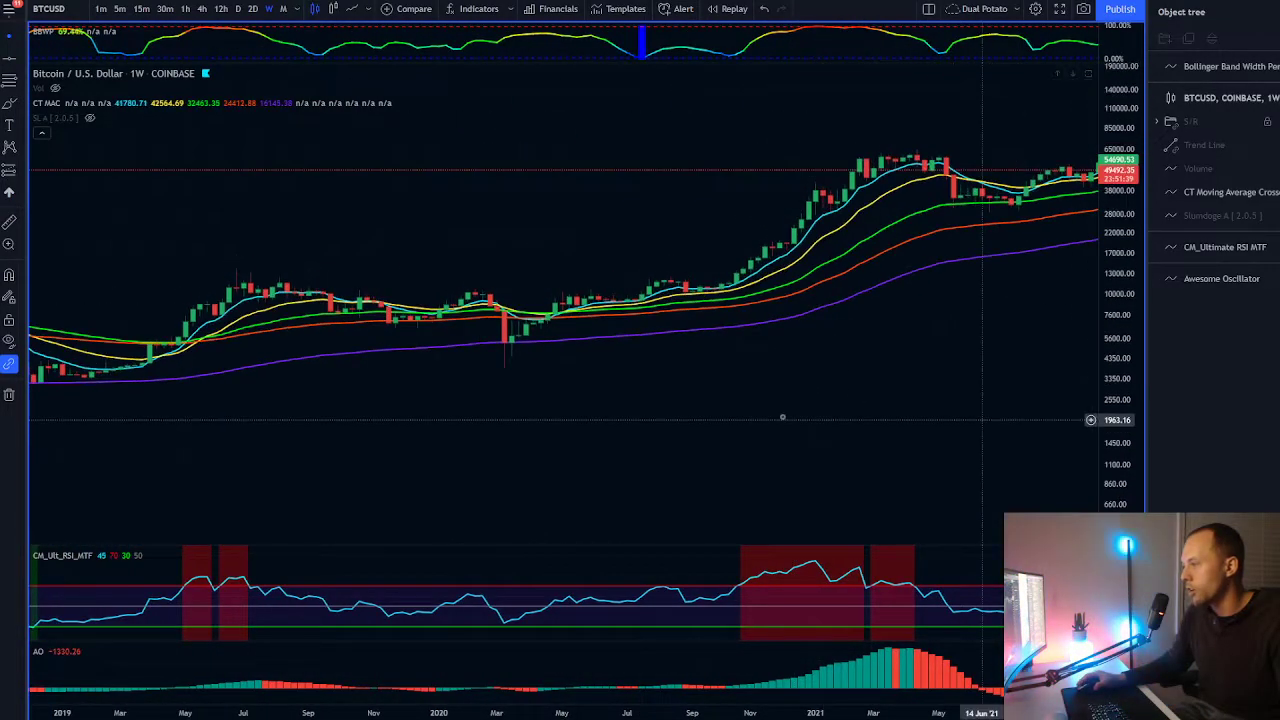
scroll(751, 446, down, 3)
drag(751, 446, 783, 450)
drag(1118, 460, 1118, 239)
drag(881, 475, 1052, 291)
scroll(828, 403, up, 3)
drag(772, 406, 814, 524)
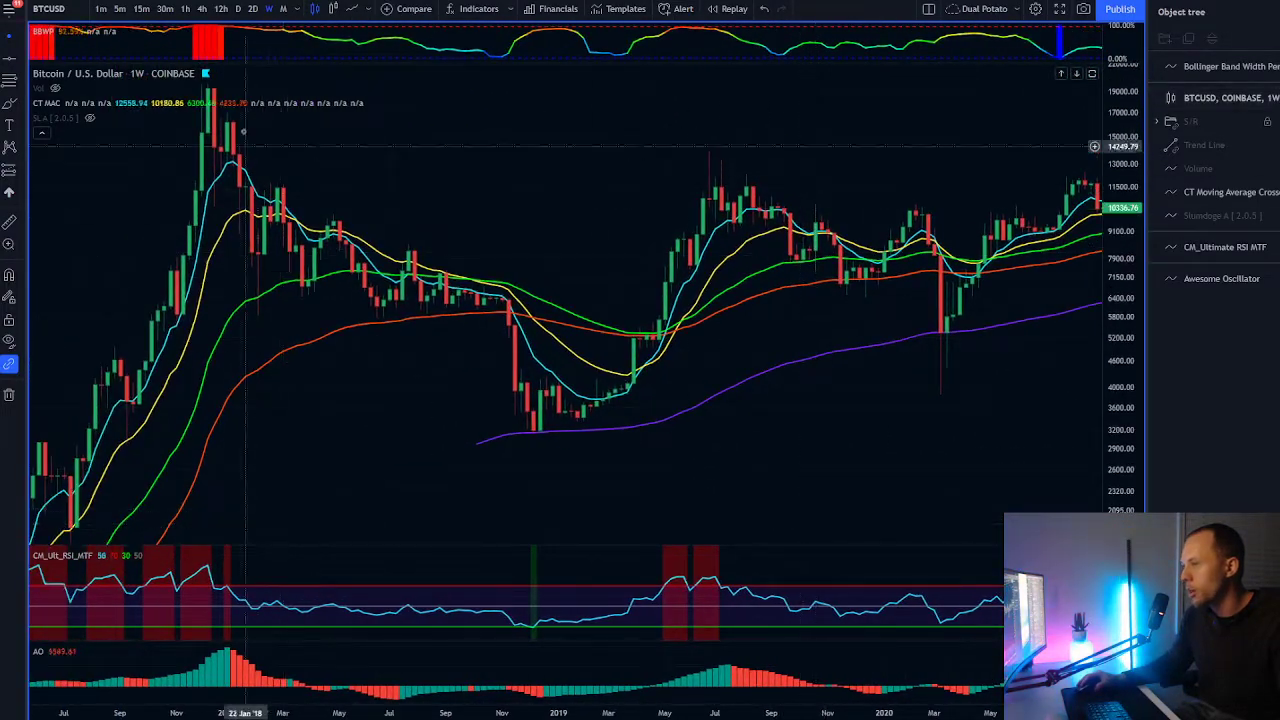
Step: Maximize the price pane and examine the purple moving average at the December 2018 and March 2020 lows
double_click(508, 440)
drag(1143, 185, 1141, 218)
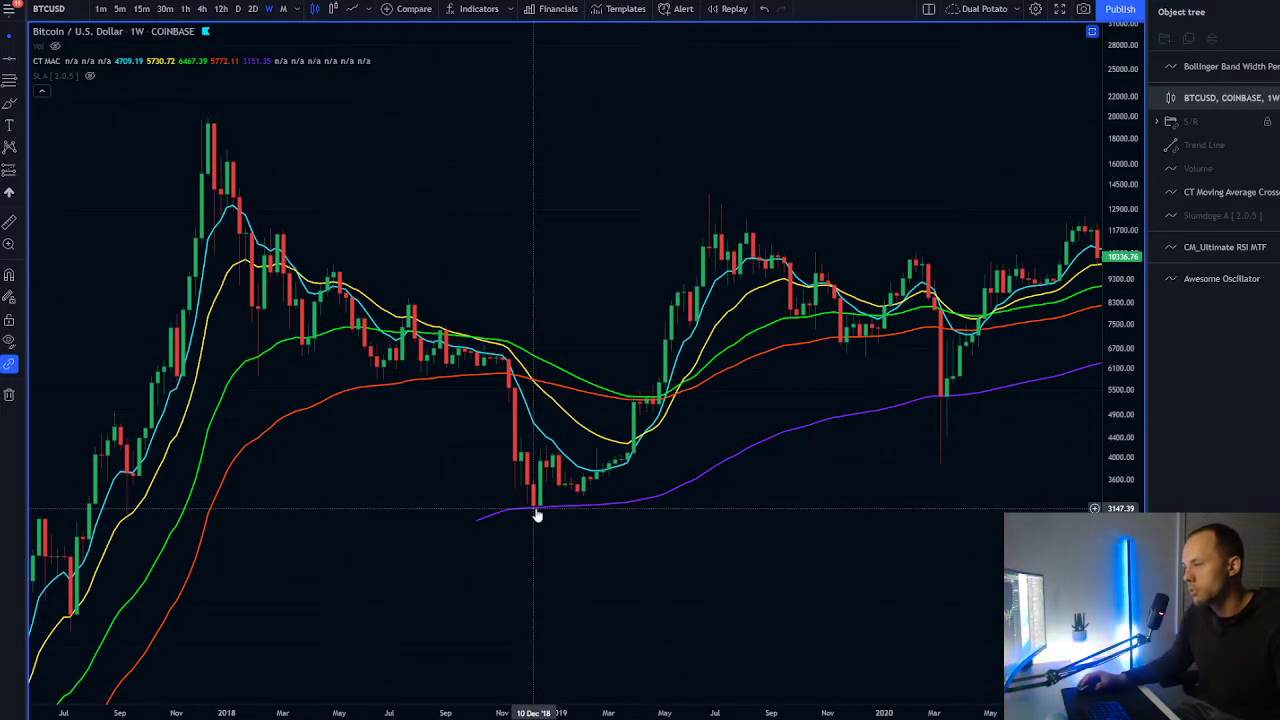
drag(537, 514, 294, 497)
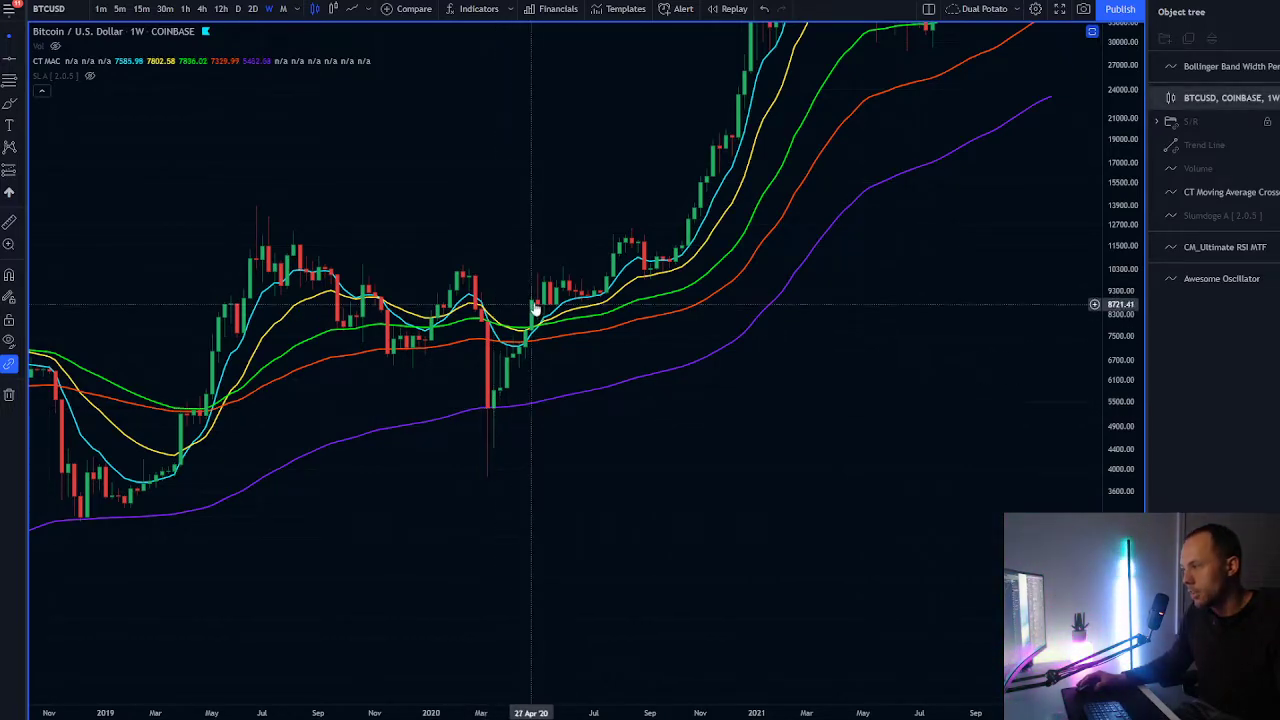
drag(933, 256, 523, 483)
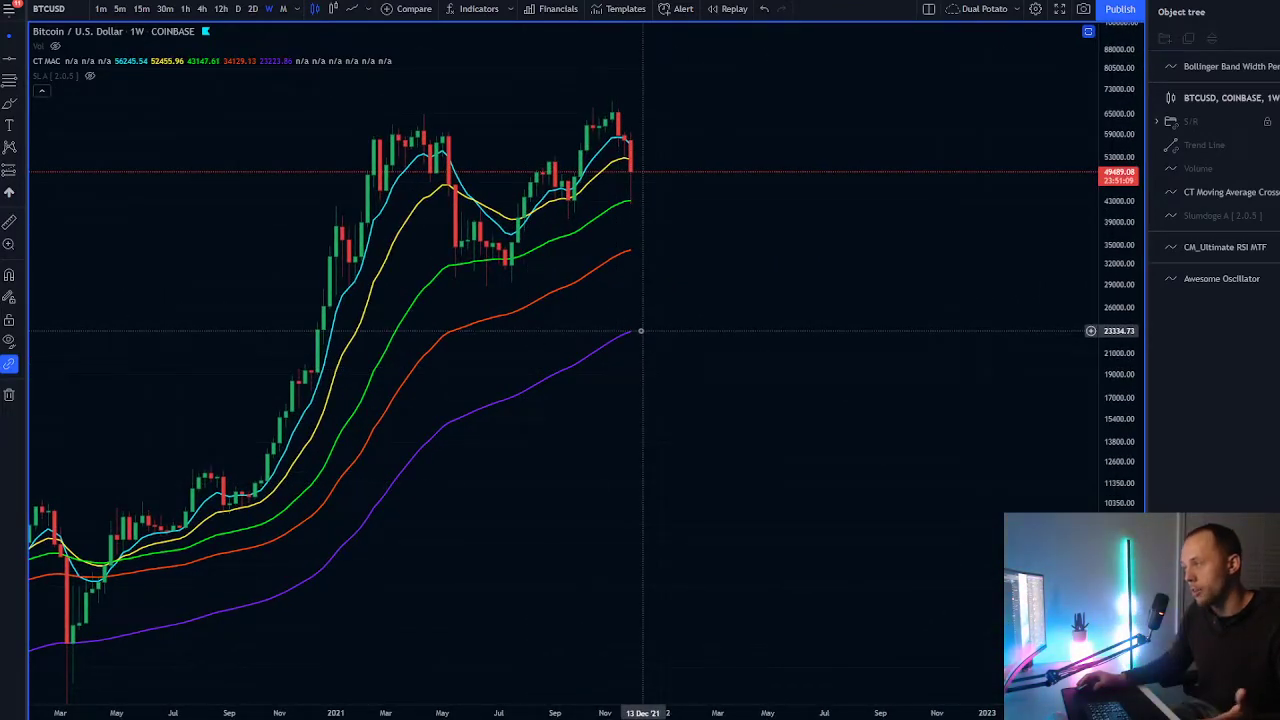
Step: Examine the latest weekly candle and its lower wick relative to the green, orange and purple moving averages
drag(641, 331, 643, 366)
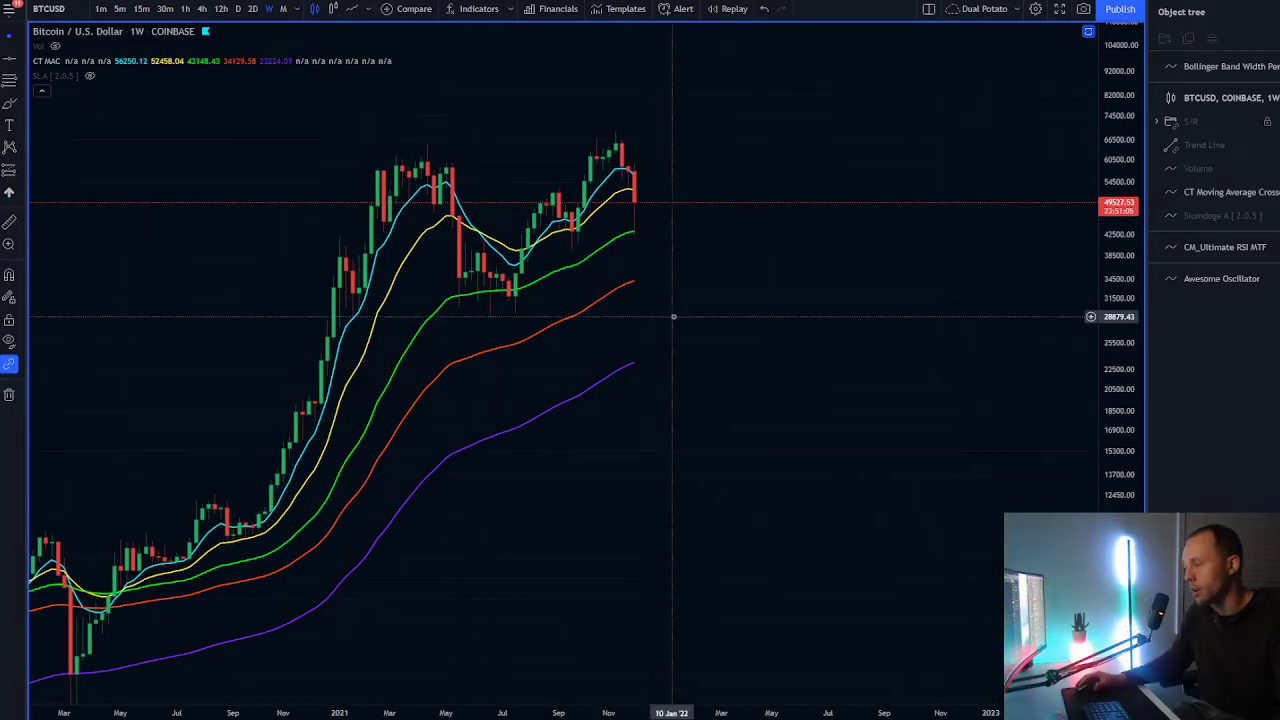
drag(677, 306, 699, 361)
scroll(729, 377, up, 3)
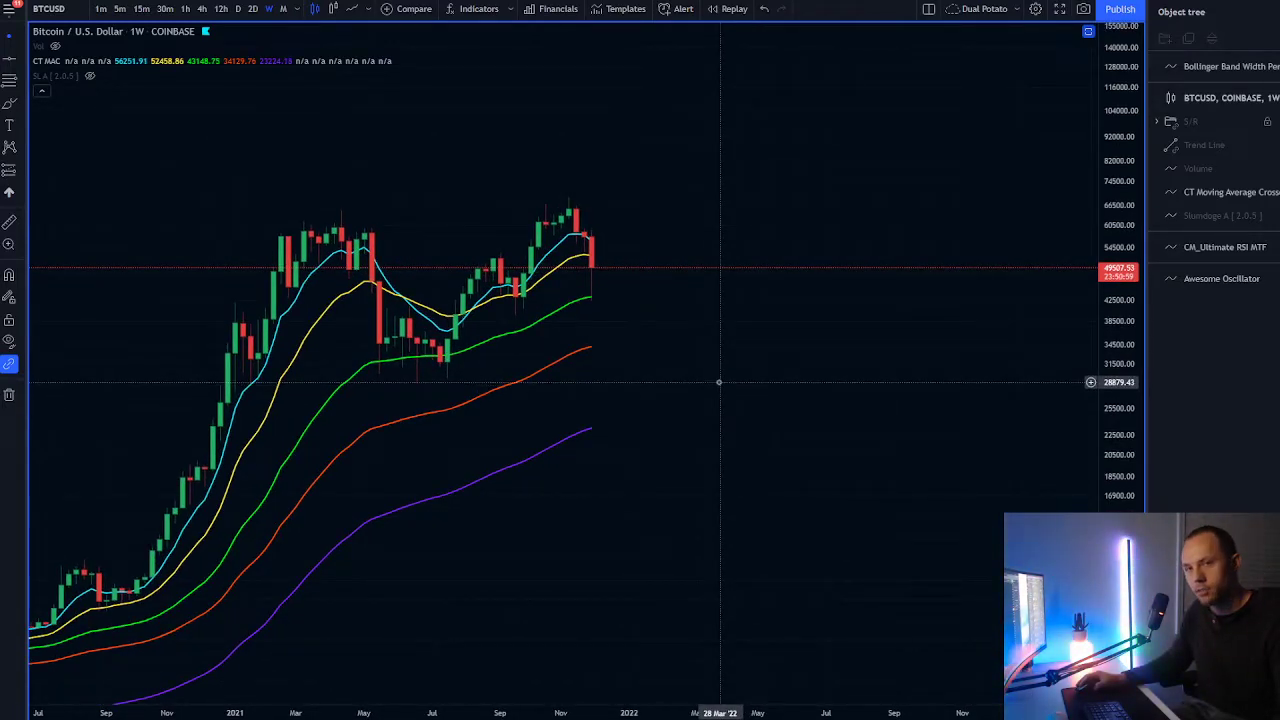
drag(694, 366, 699, 383)
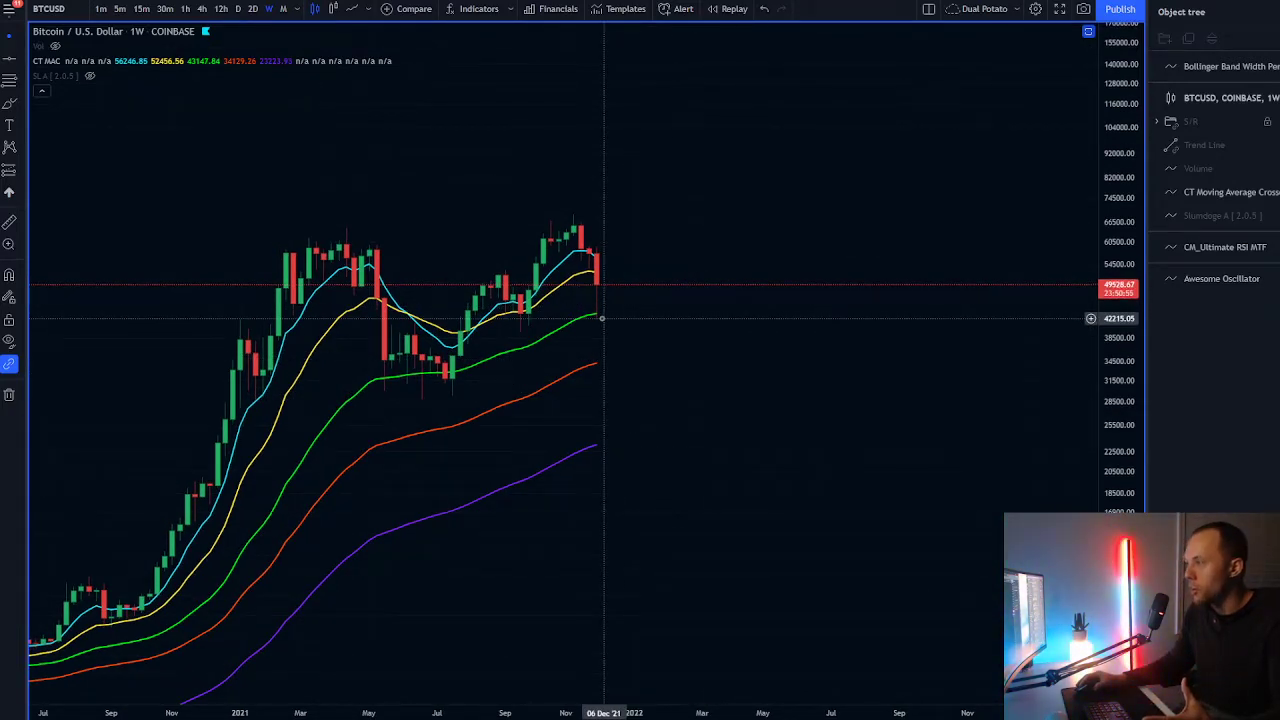
drag(643, 328, 694, 351)
scroll(697, 351, up, 1)
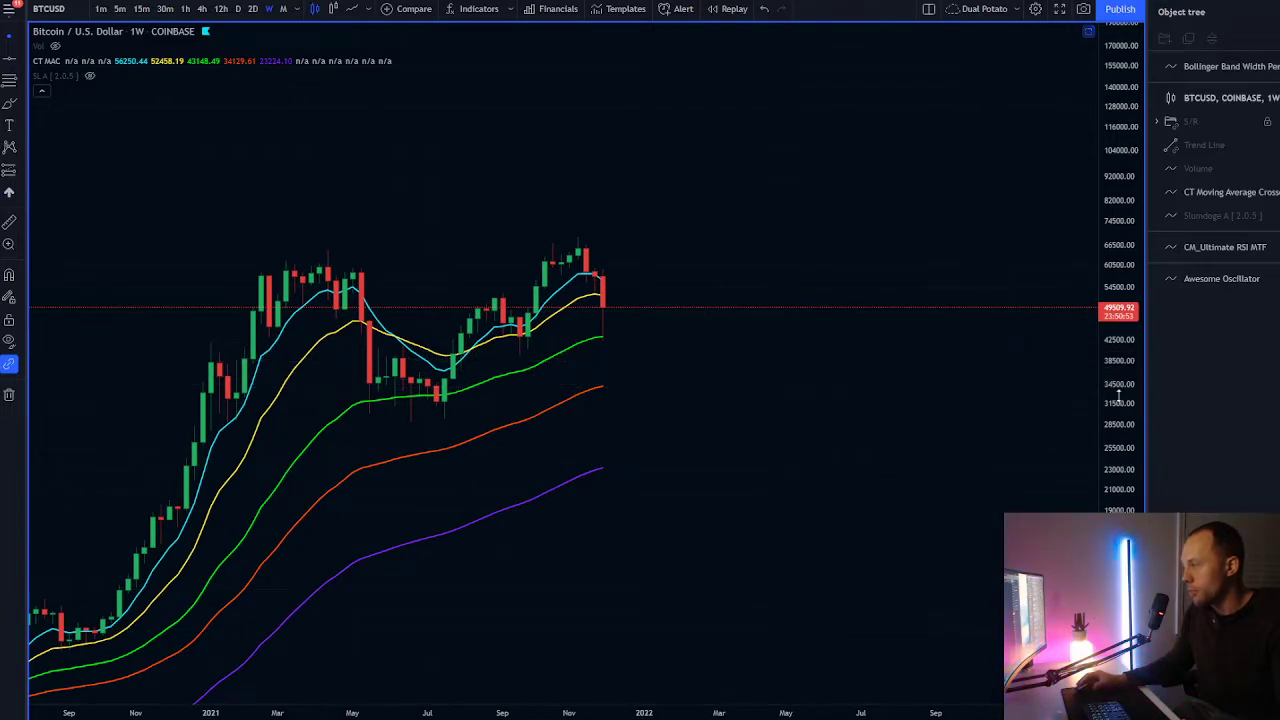
drag(1119, 396, 1119, 292)
drag(679, 382, 703, 389)
scroll(703, 389, up, 1)
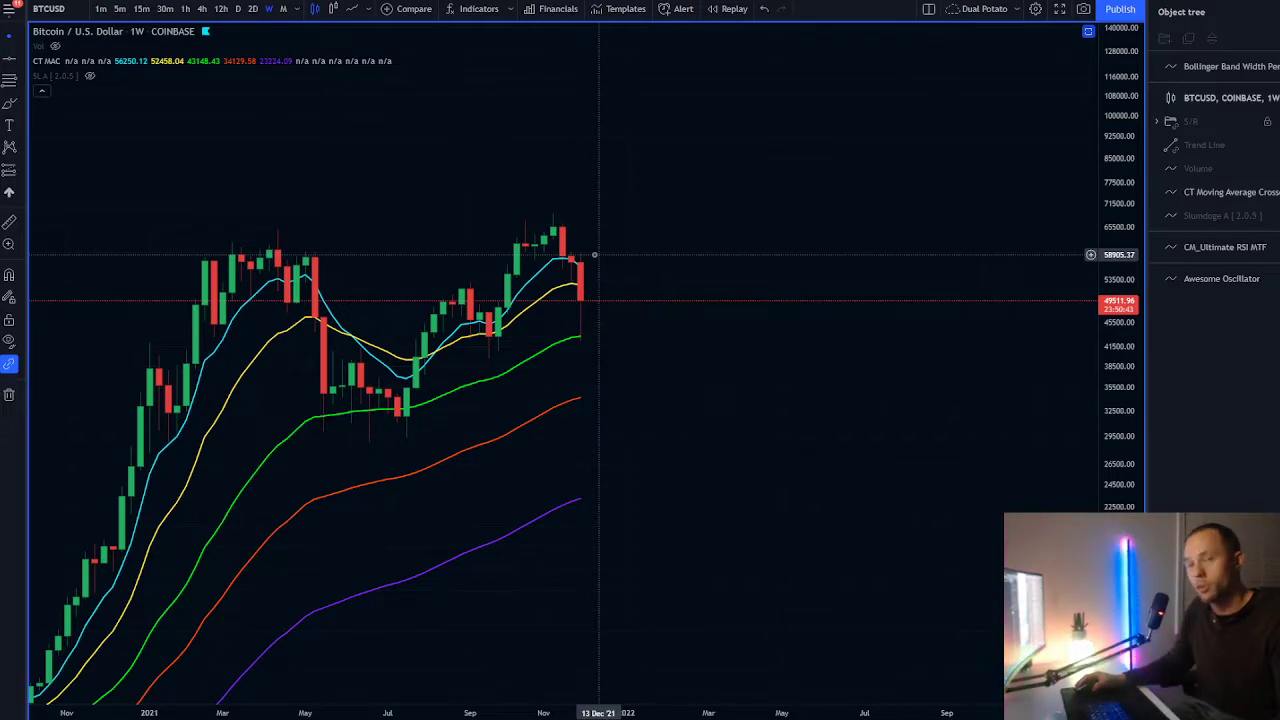
drag(646, 386, 644, 377)
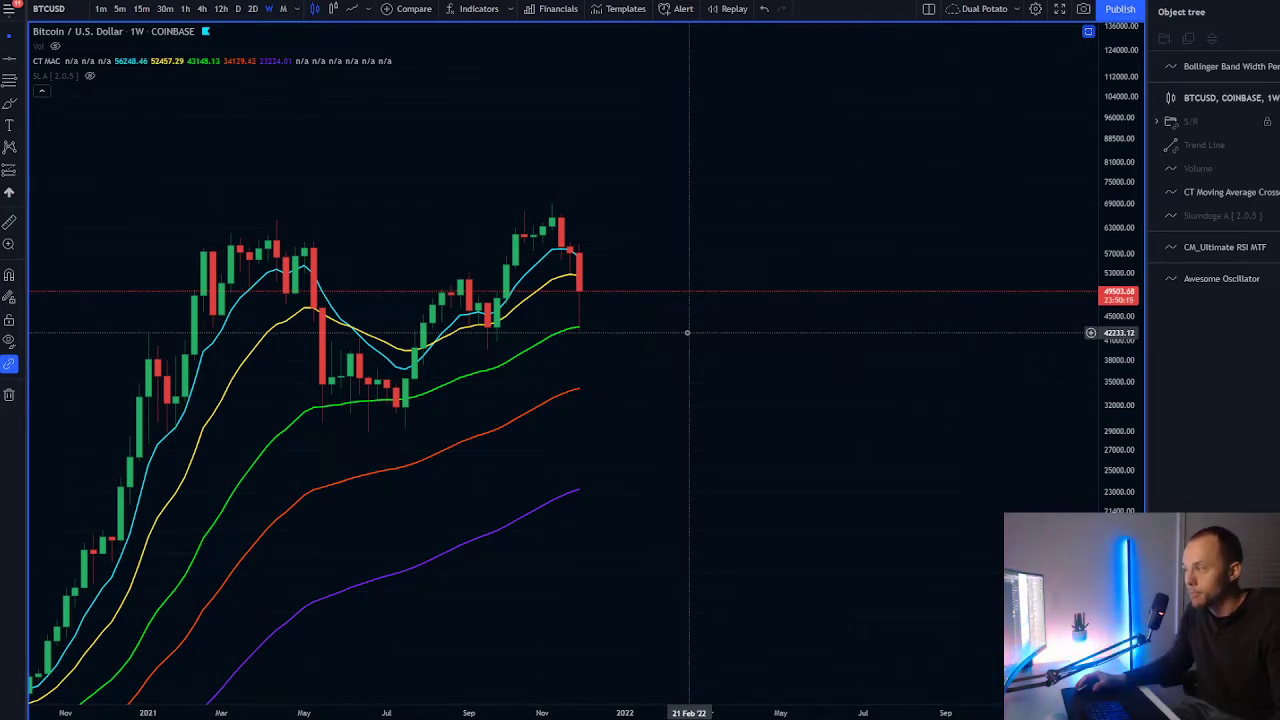
drag(681, 333, 683, 323)
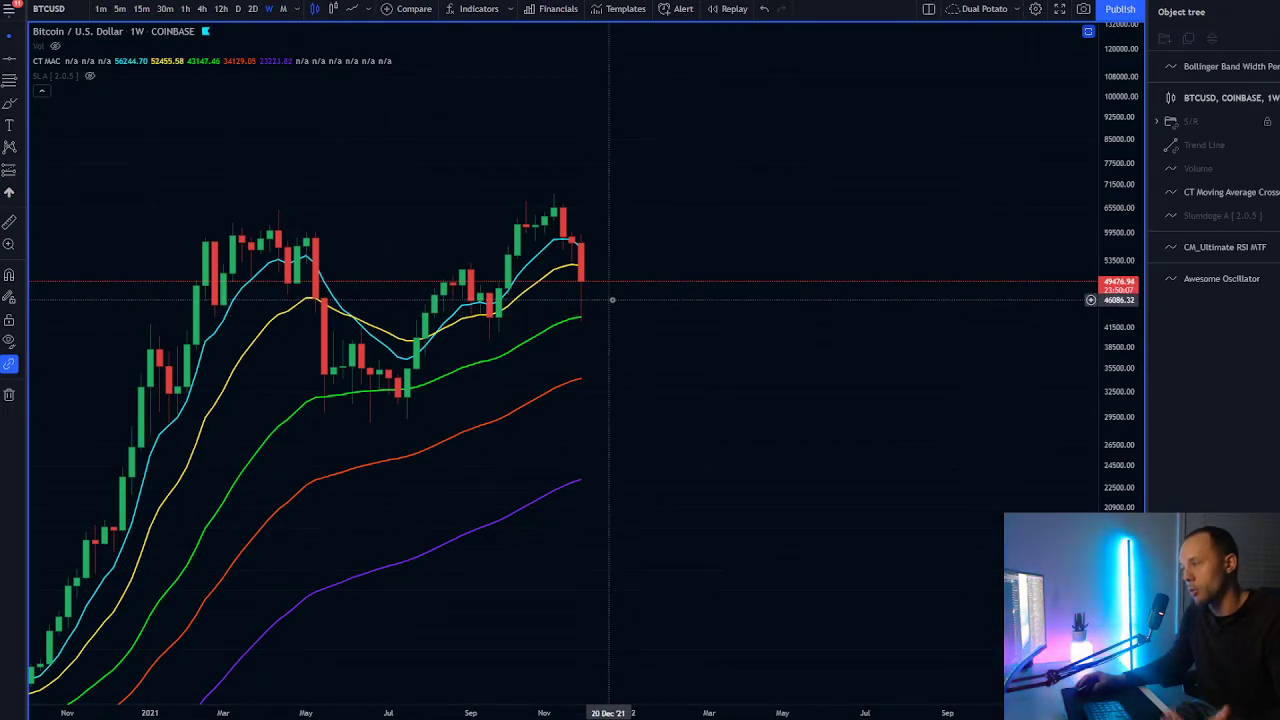
drag(616, 317, 656, 318)
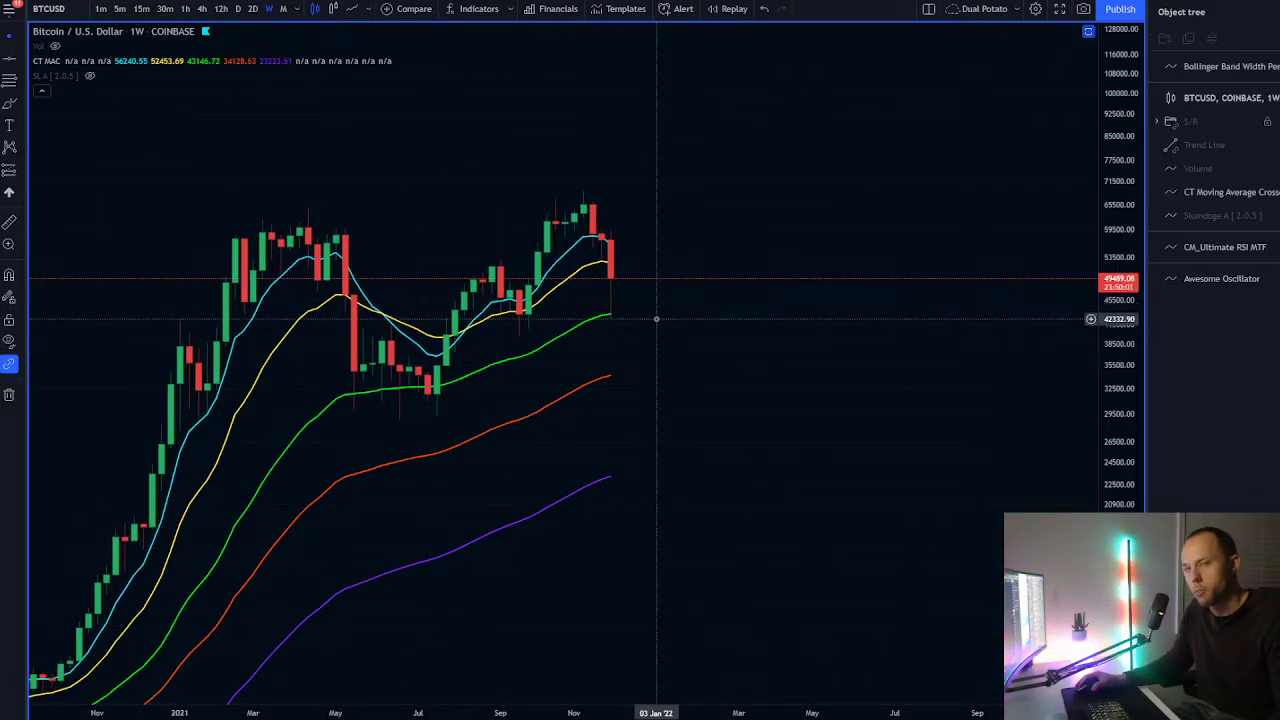
drag(656, 318, 776, 316)
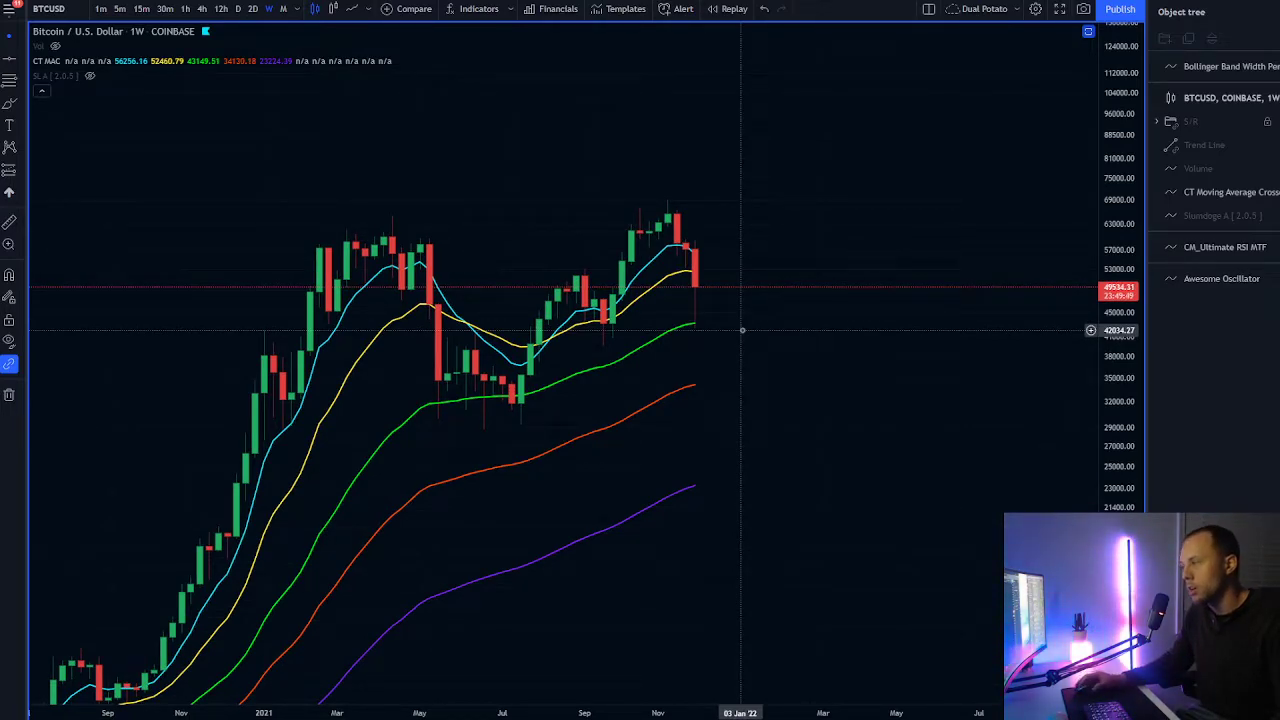
Step: Show the S/R levels and hide the CT Moving Average Cross indicator on the weekly chart
click(1172, 121)
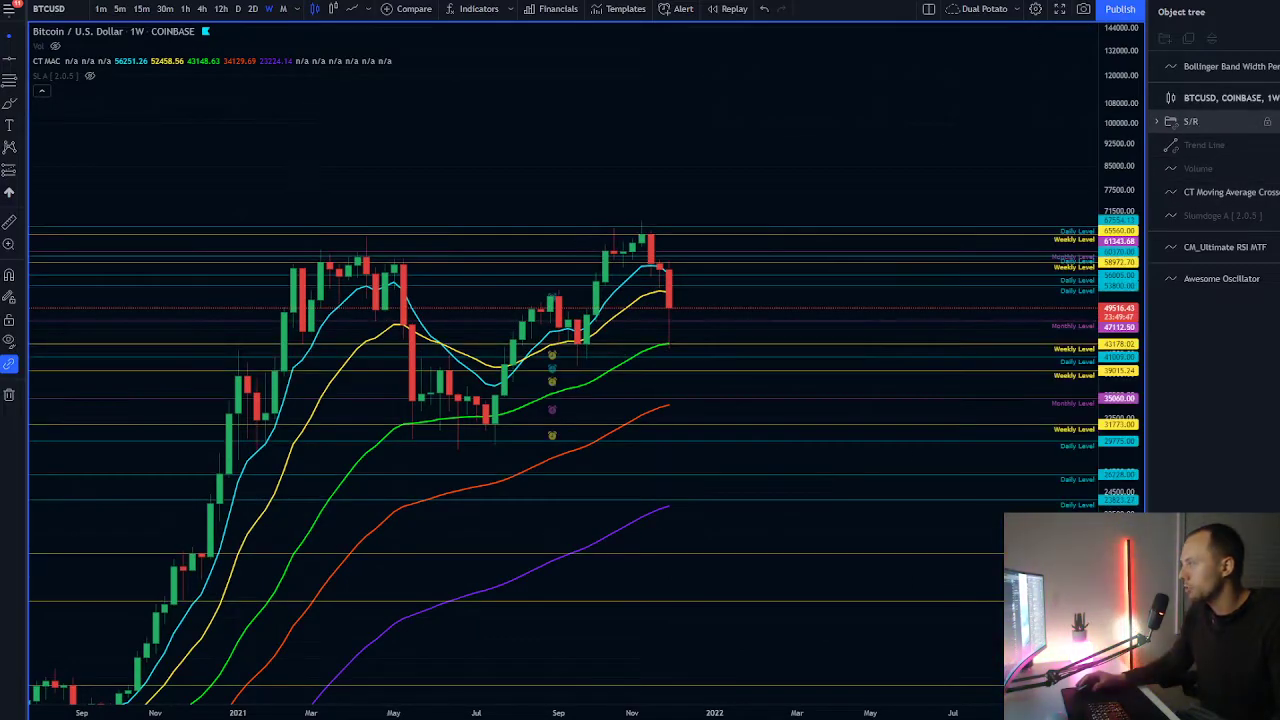
click(1172, 192)
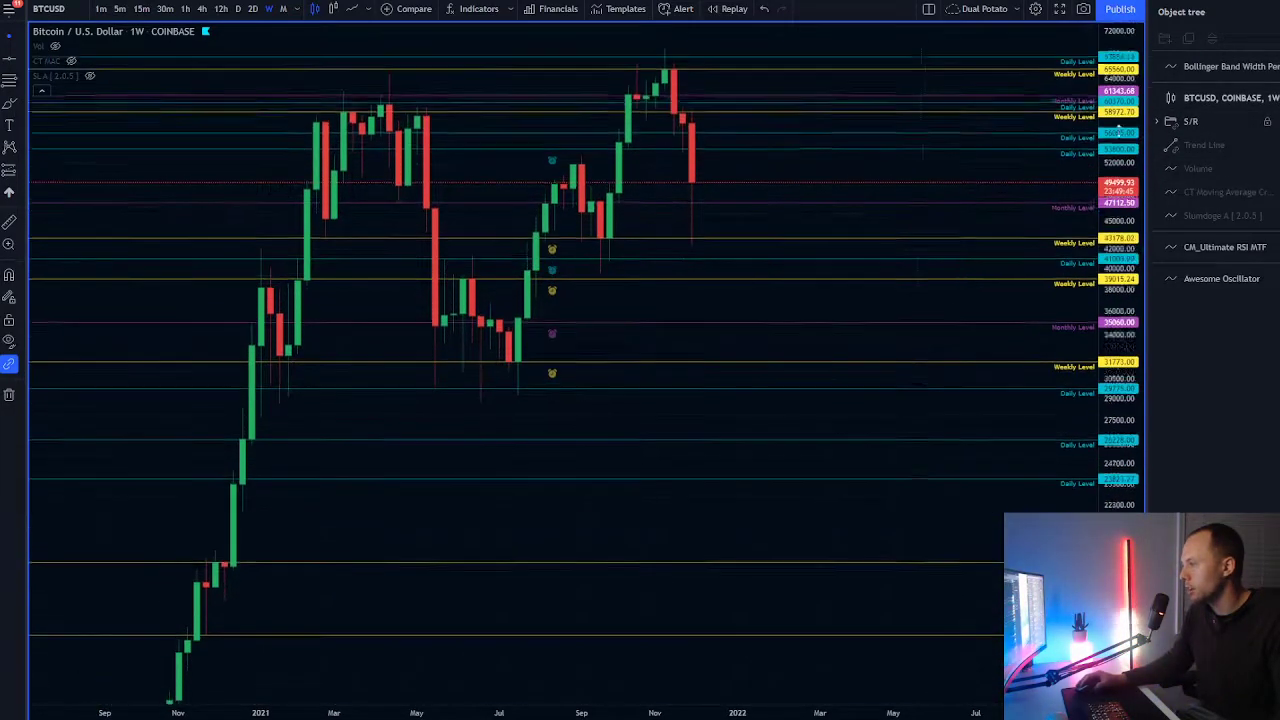
scroll(854, 217, up, 5)
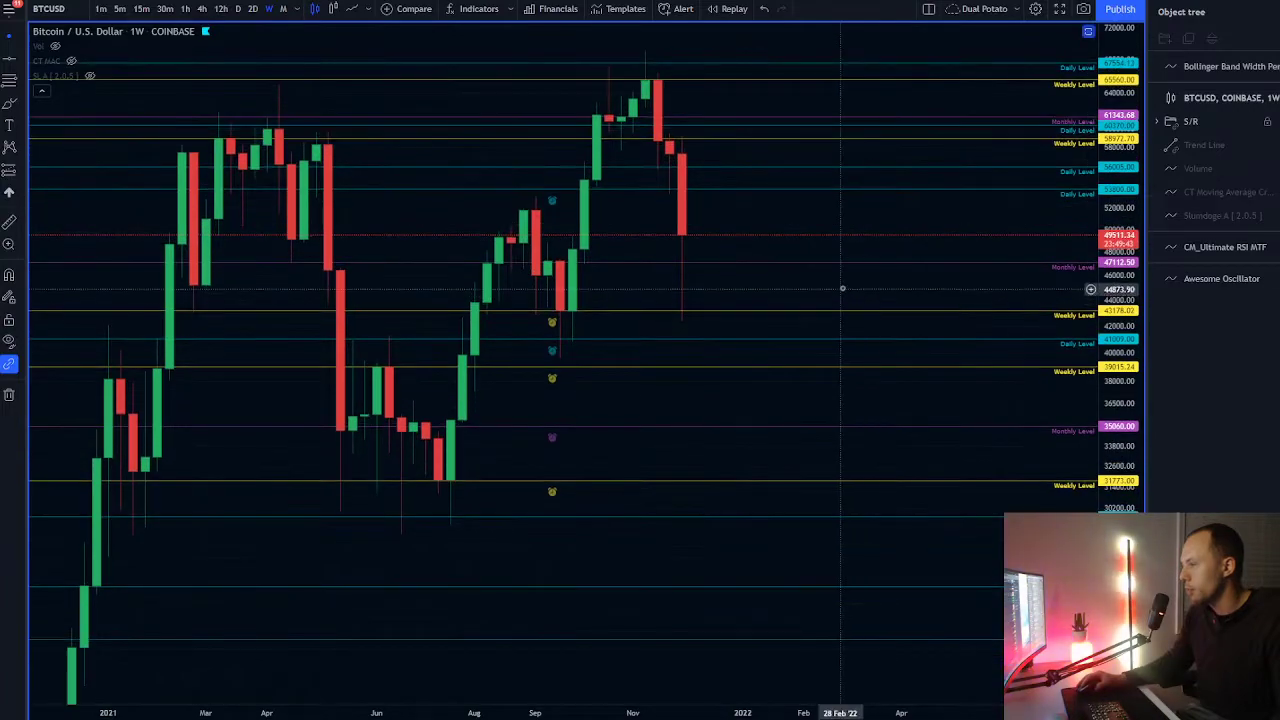
scroll(842, 289, up, 3)
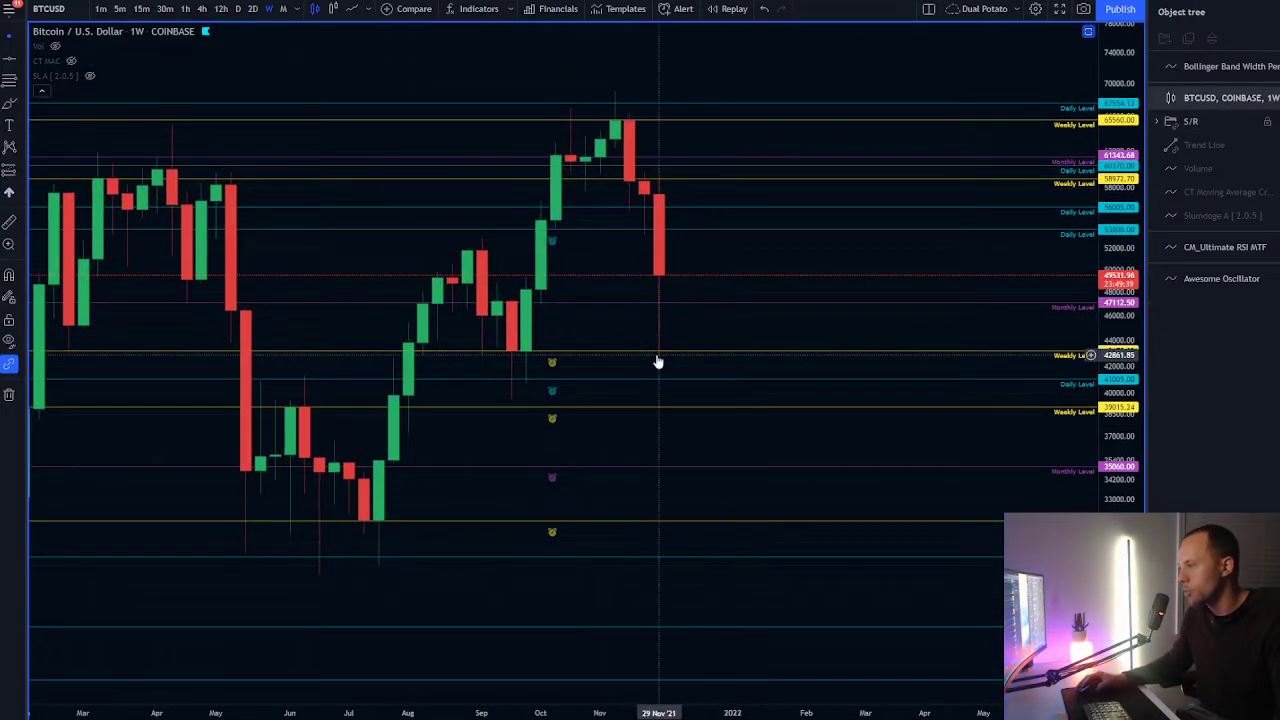
scroll(723, 342, up, 1)
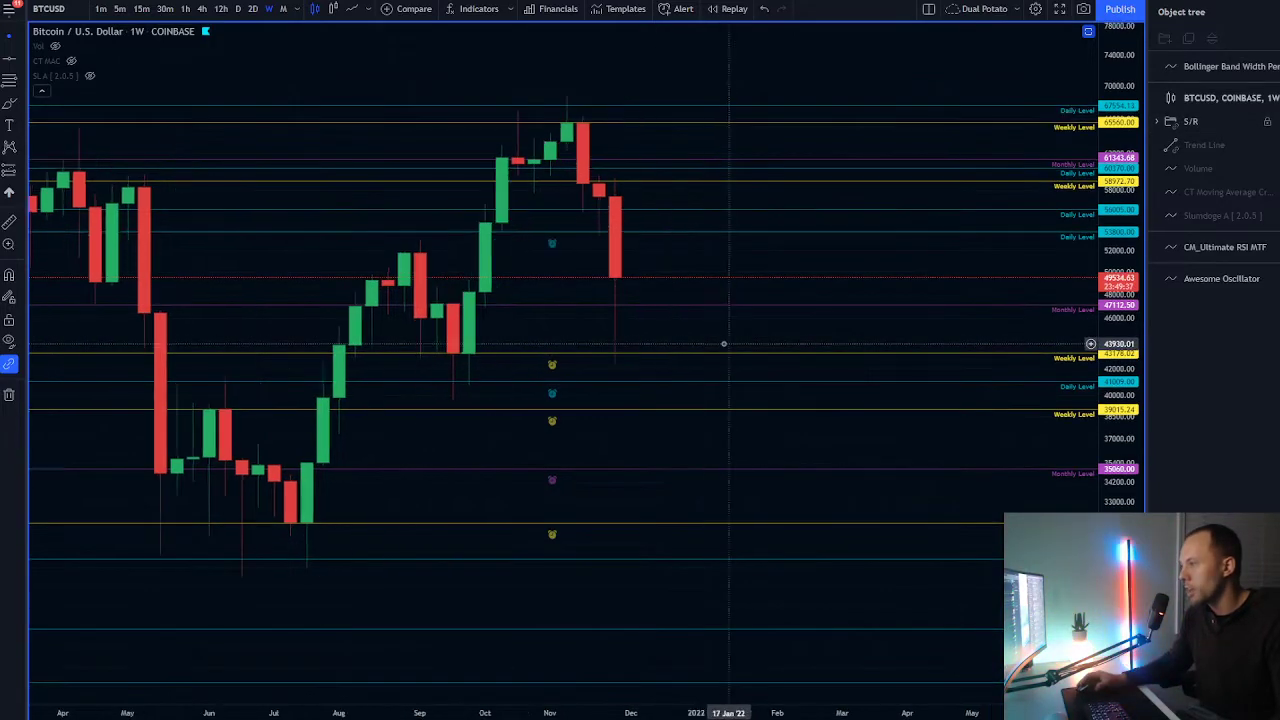
Step: Switch the Bitcoin chart to the 1-hour interval and frame the December 4 sell-off against the S/R levels
drag(655, 326, 689, 329)
click(185, 8)
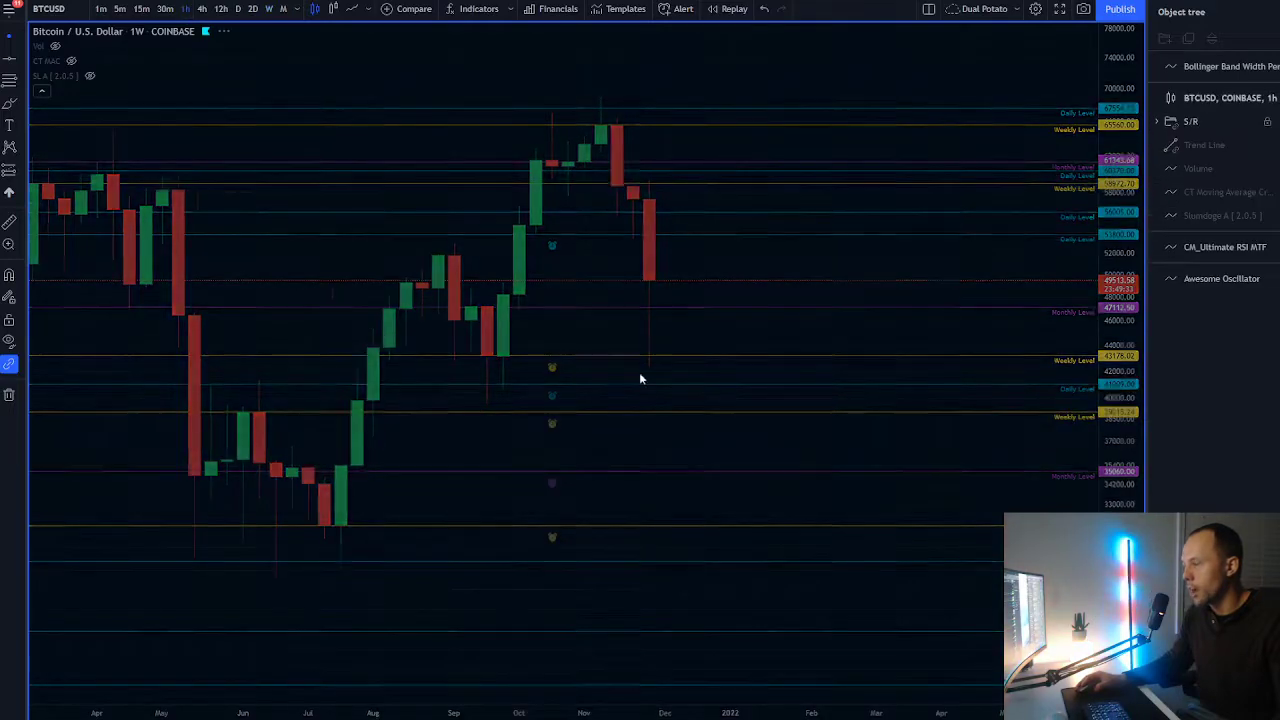
drag(1123, 358, 1096, 65)
drag(892, 323, 845, 410)
scroll(843, 377, up, 2)
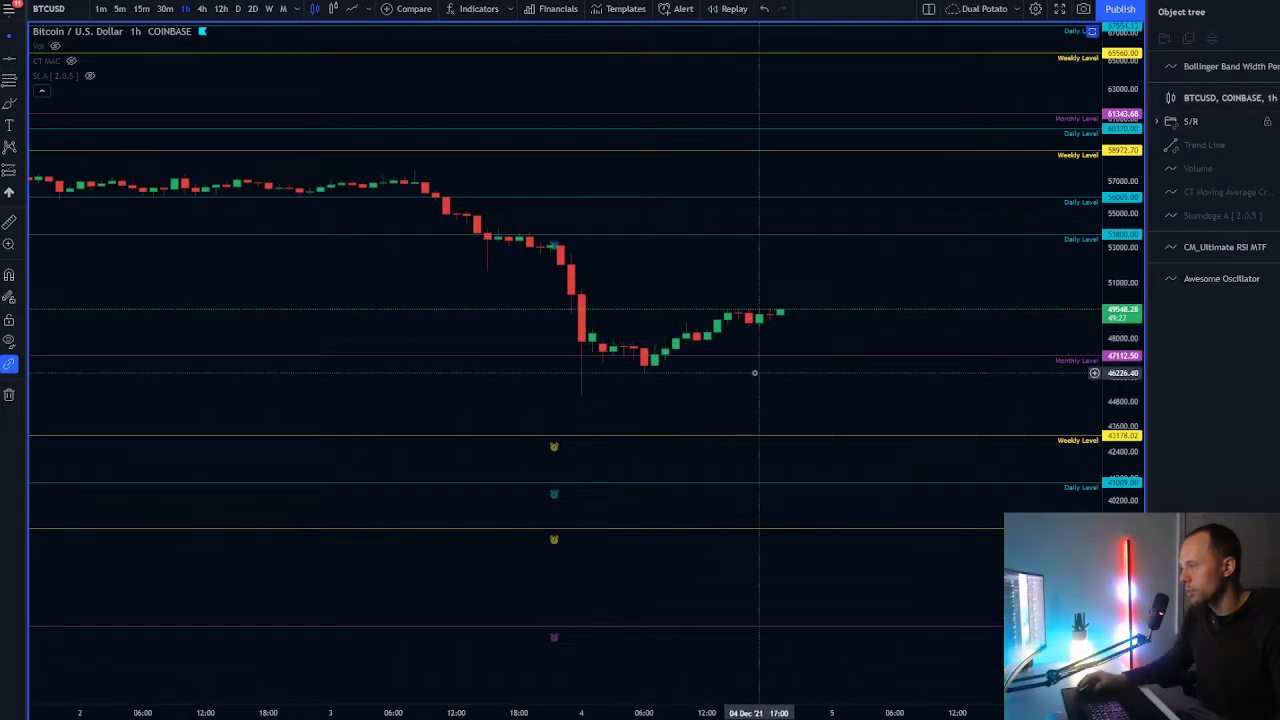
scroll(814, 394, down, 3)
drag(821, 360, 742, 383)
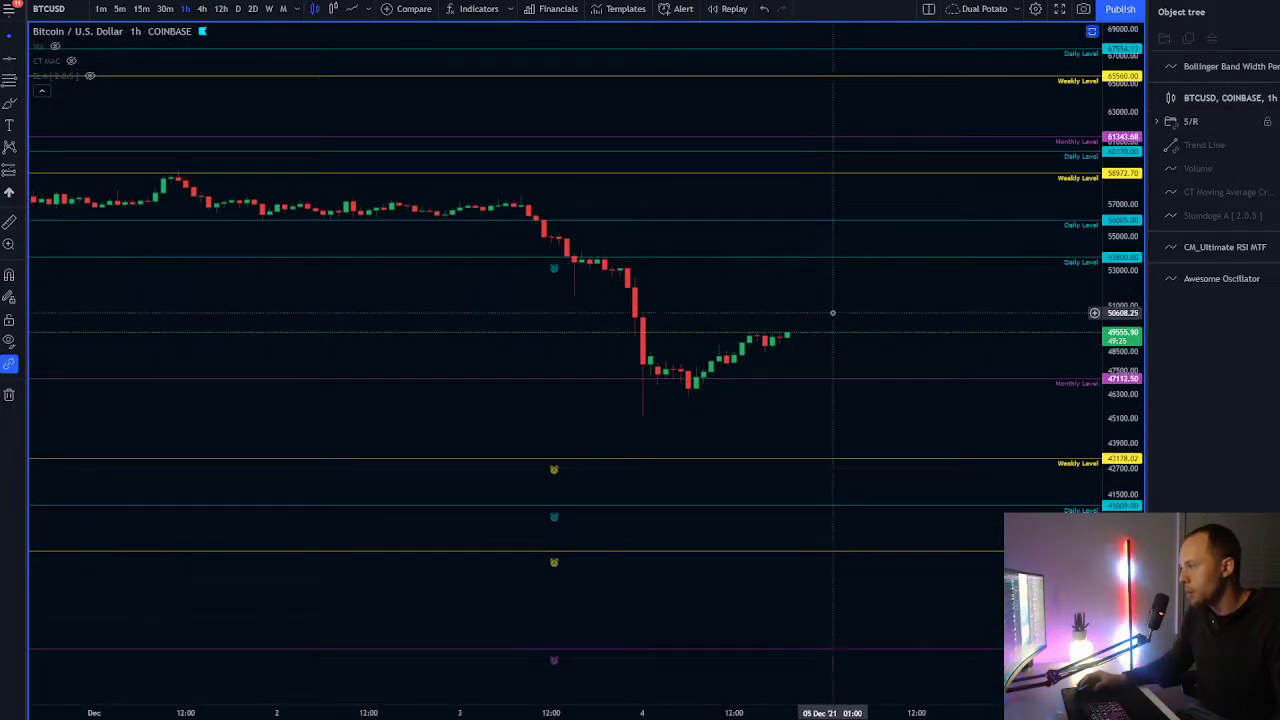
drag(817, 312, 805, 316)
scroll(805, 316, up, 4)
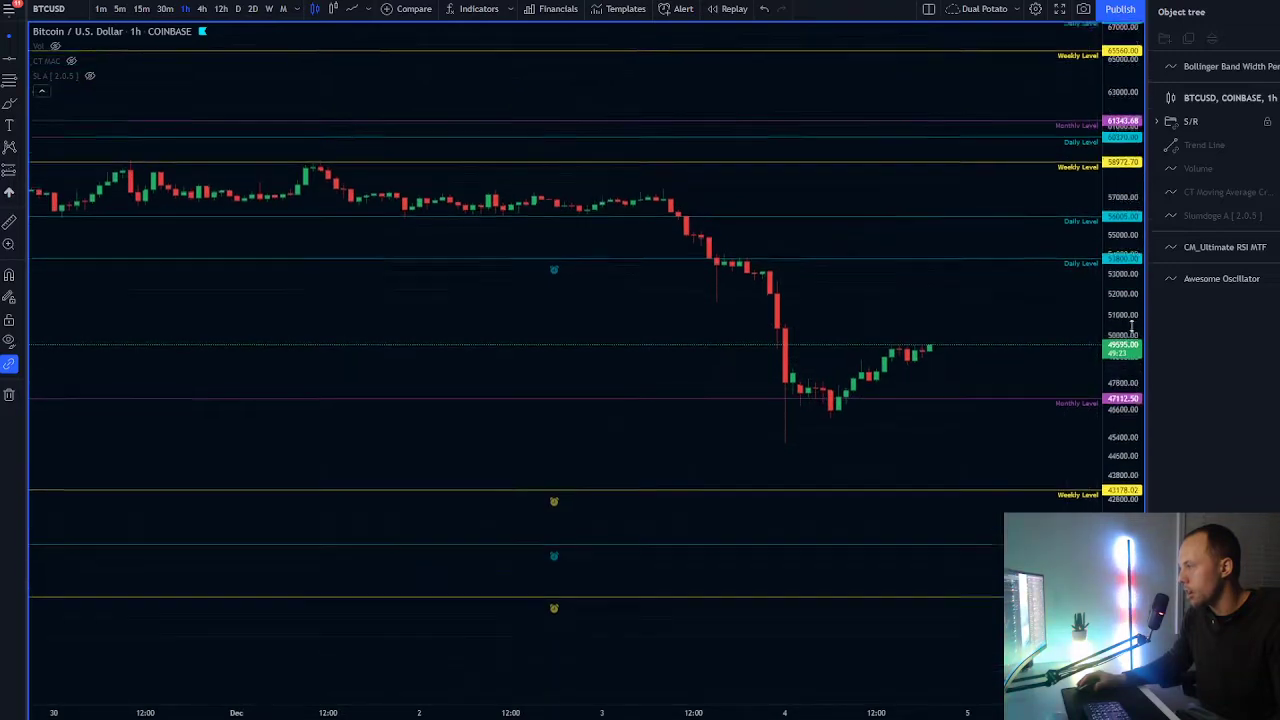
Step: Examine the hourly price action around the 53,800 daily level, from the late-November lows through the December 3–4 breakdown
drag(894, 409, 719, 431)
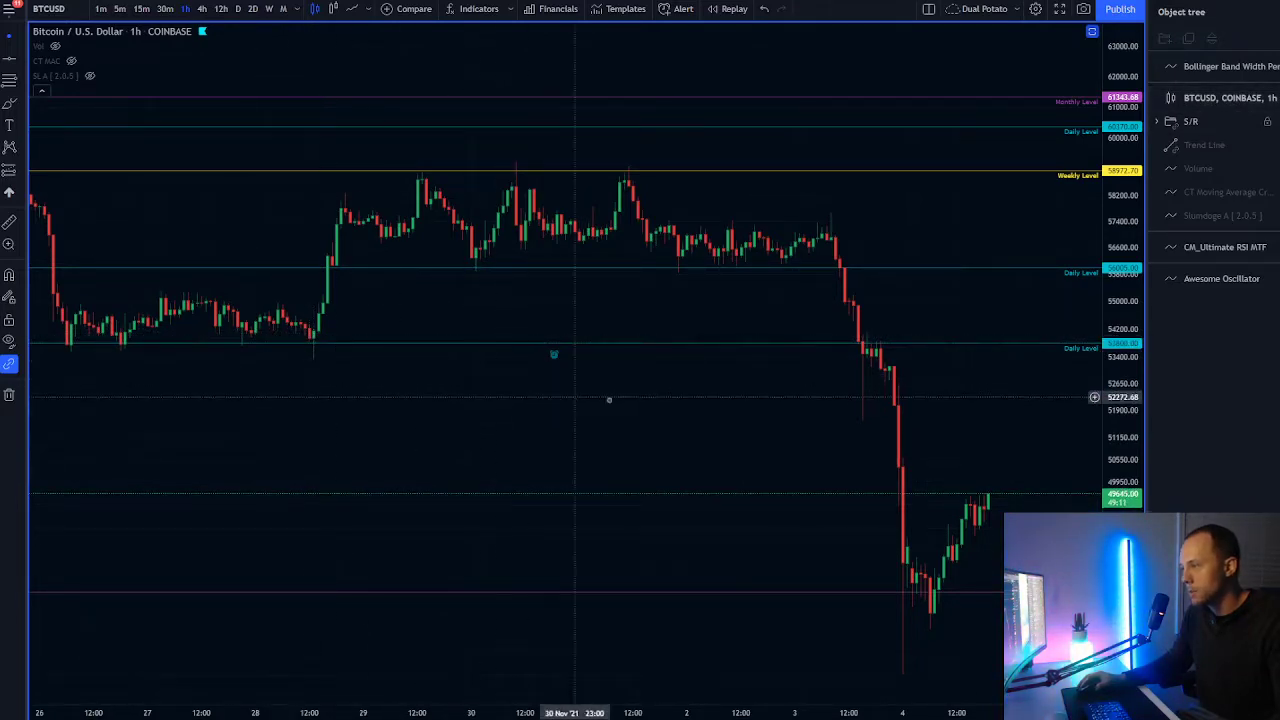
scroll(391, 403, right, 5)
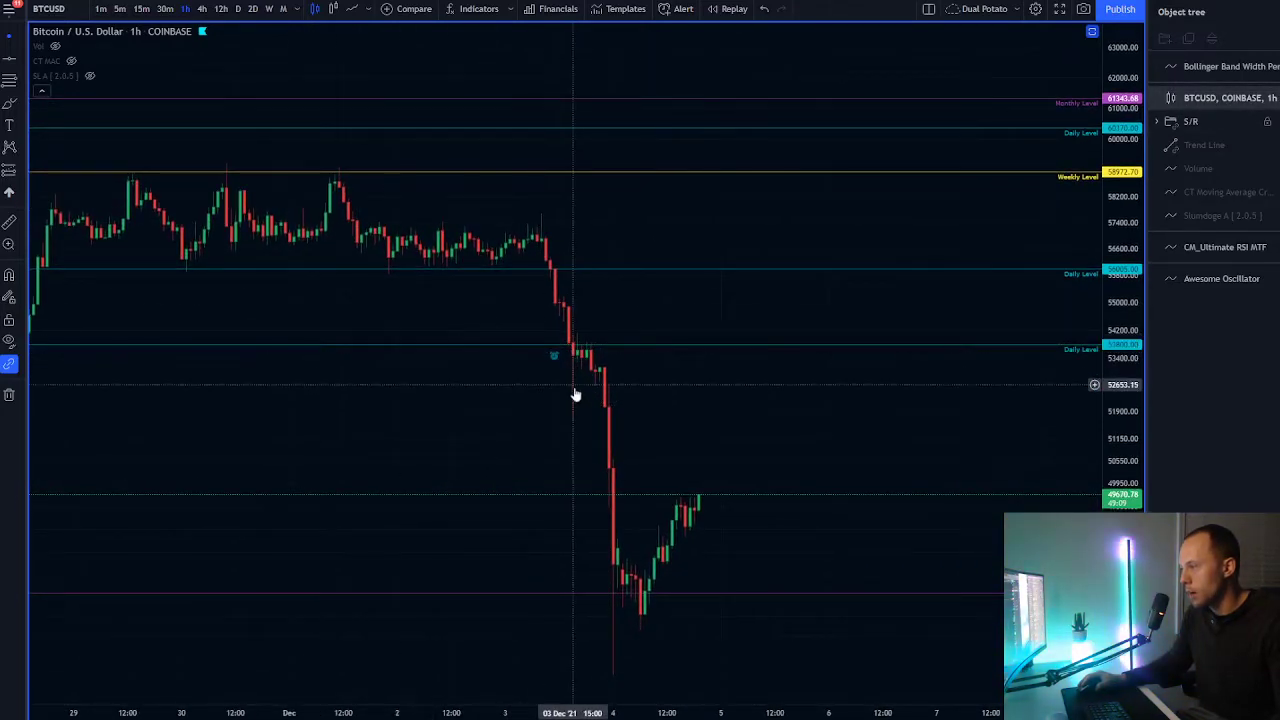
scroll(575, 355, up, 5)
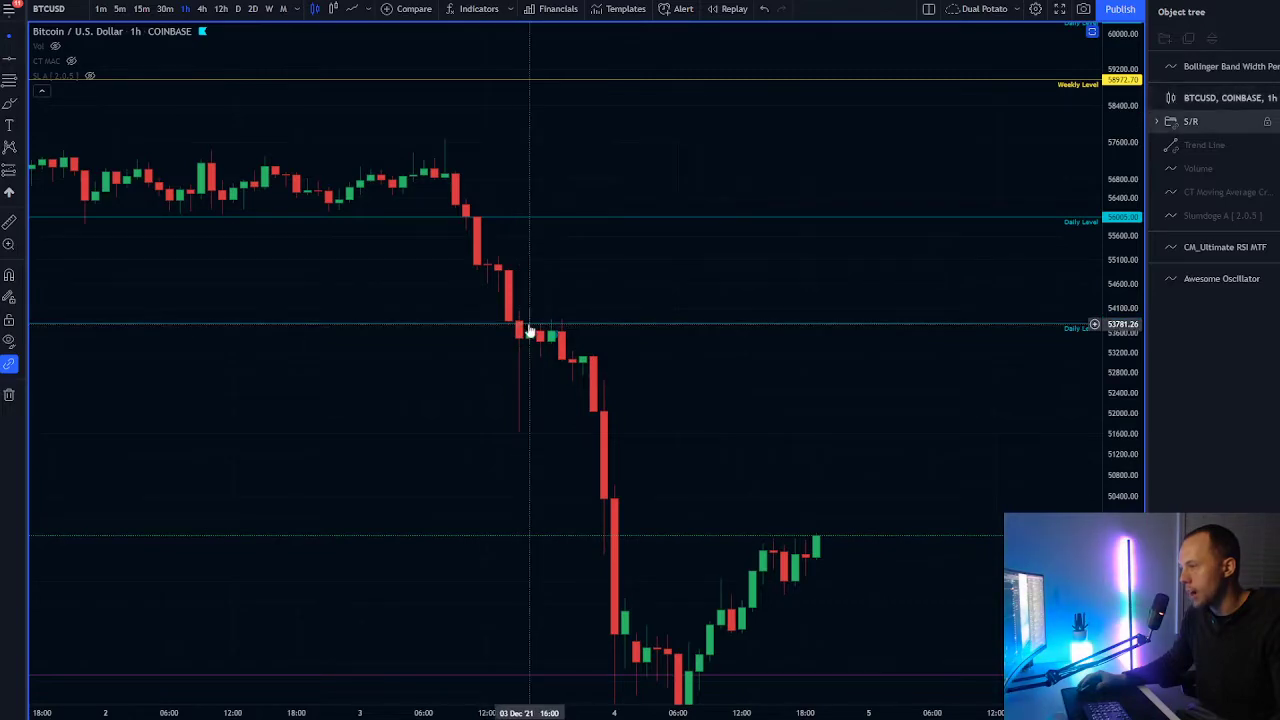
scroll(560, 336, down, 4)
drag(752, 340, 562, 299)
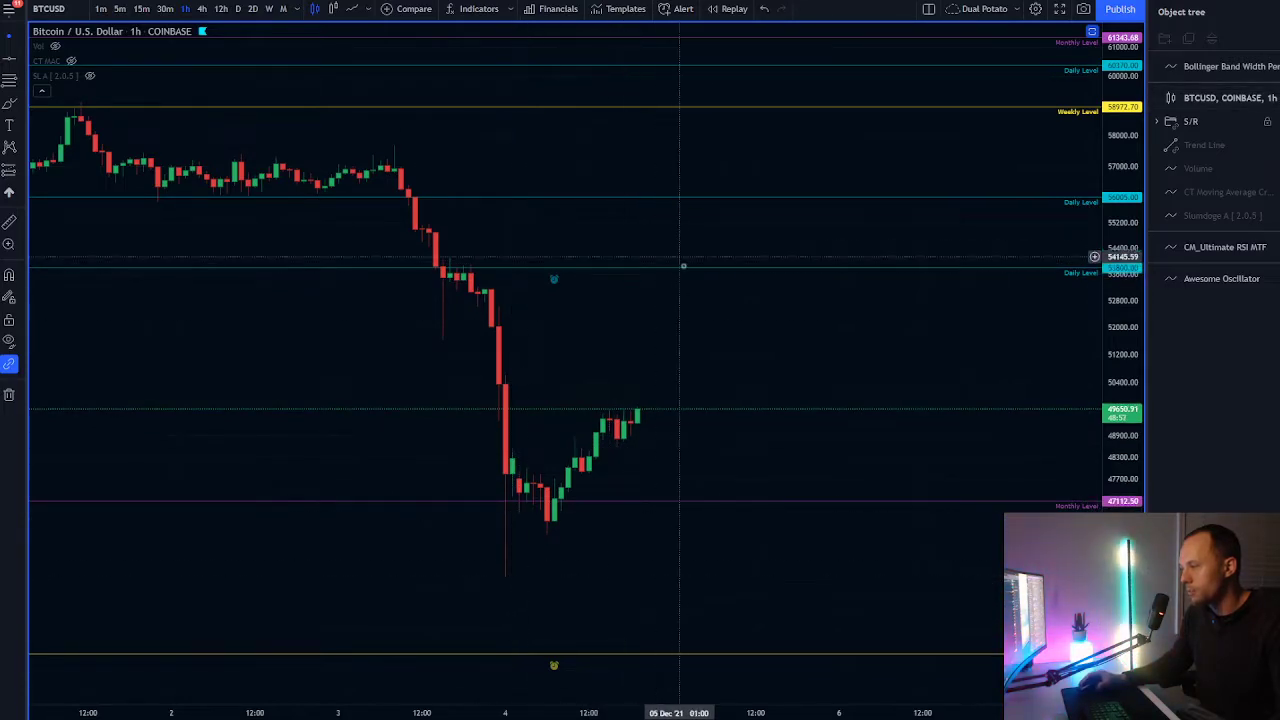
scroll(751, 337, down, 3)
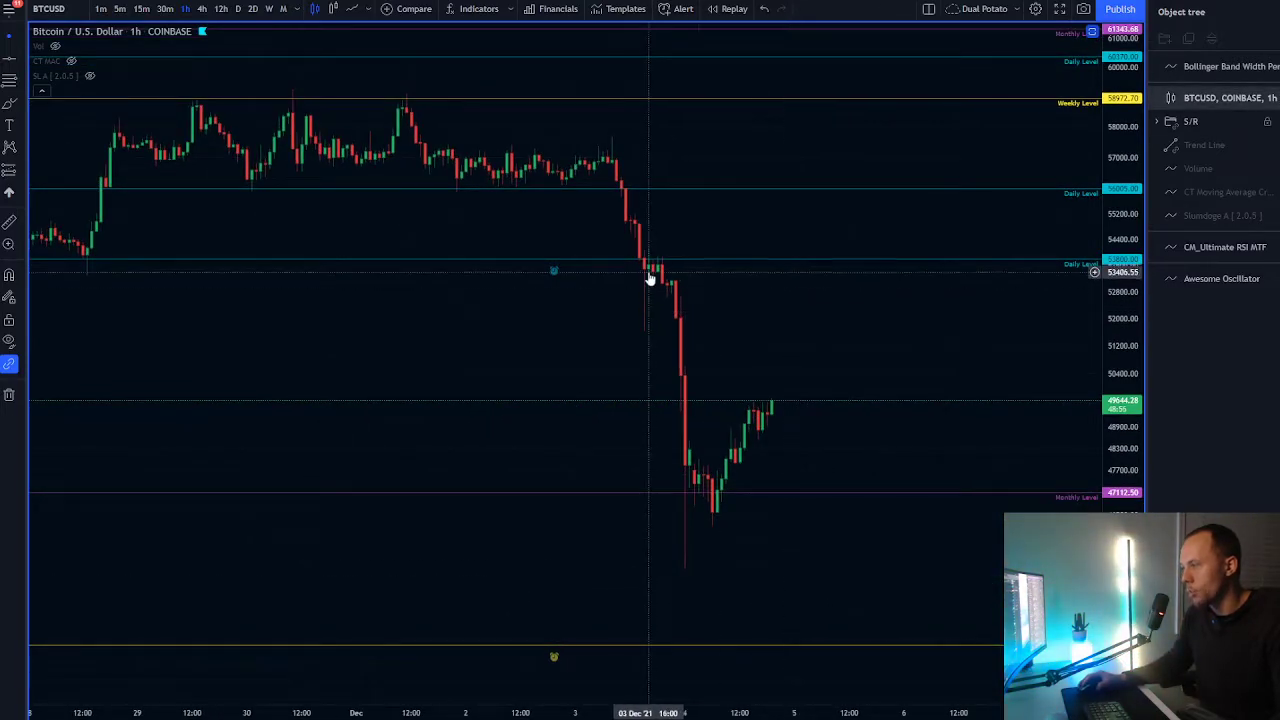
scroll(660, 266, down, 4)
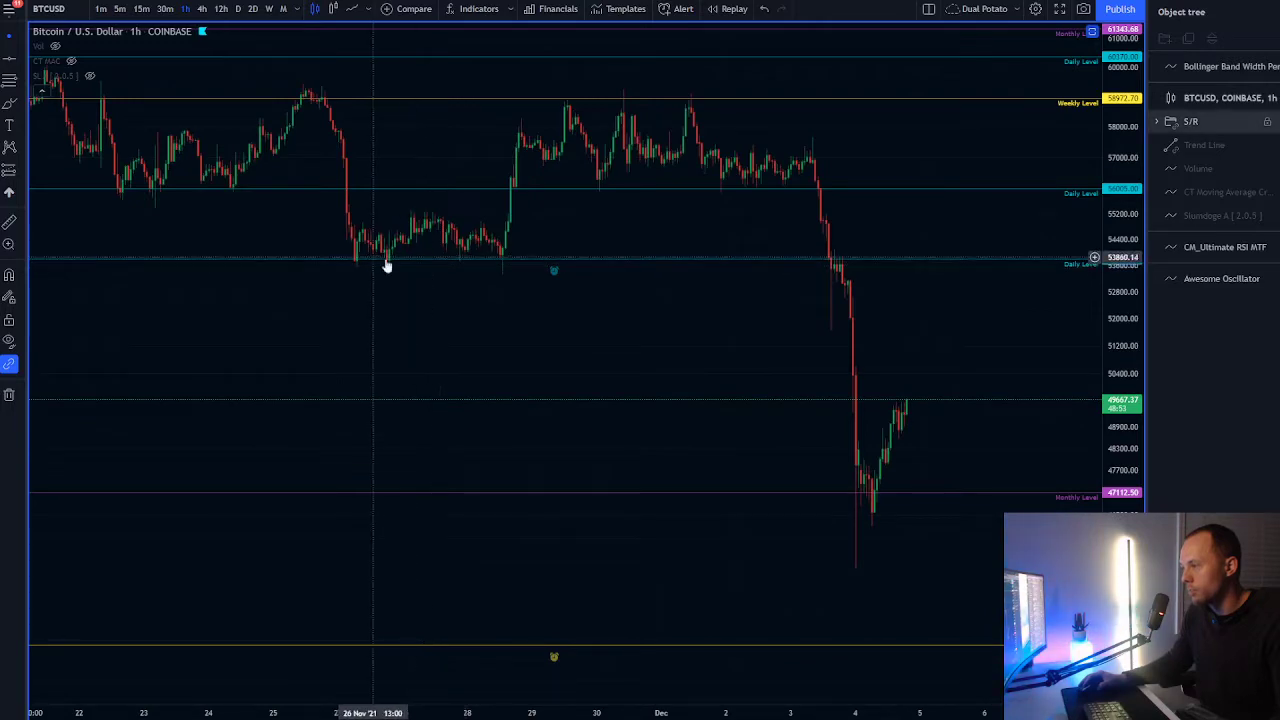
drag(857, 276, 703, 280)
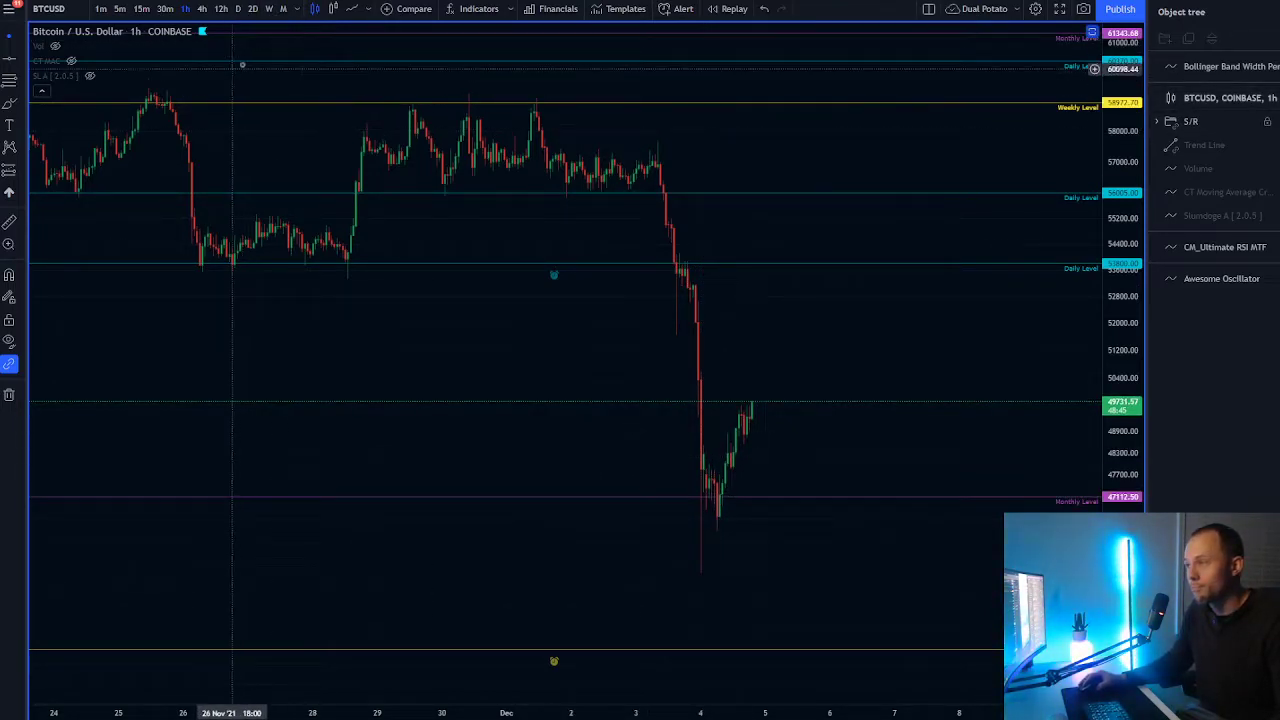
drag(552, 342, 583, 345)
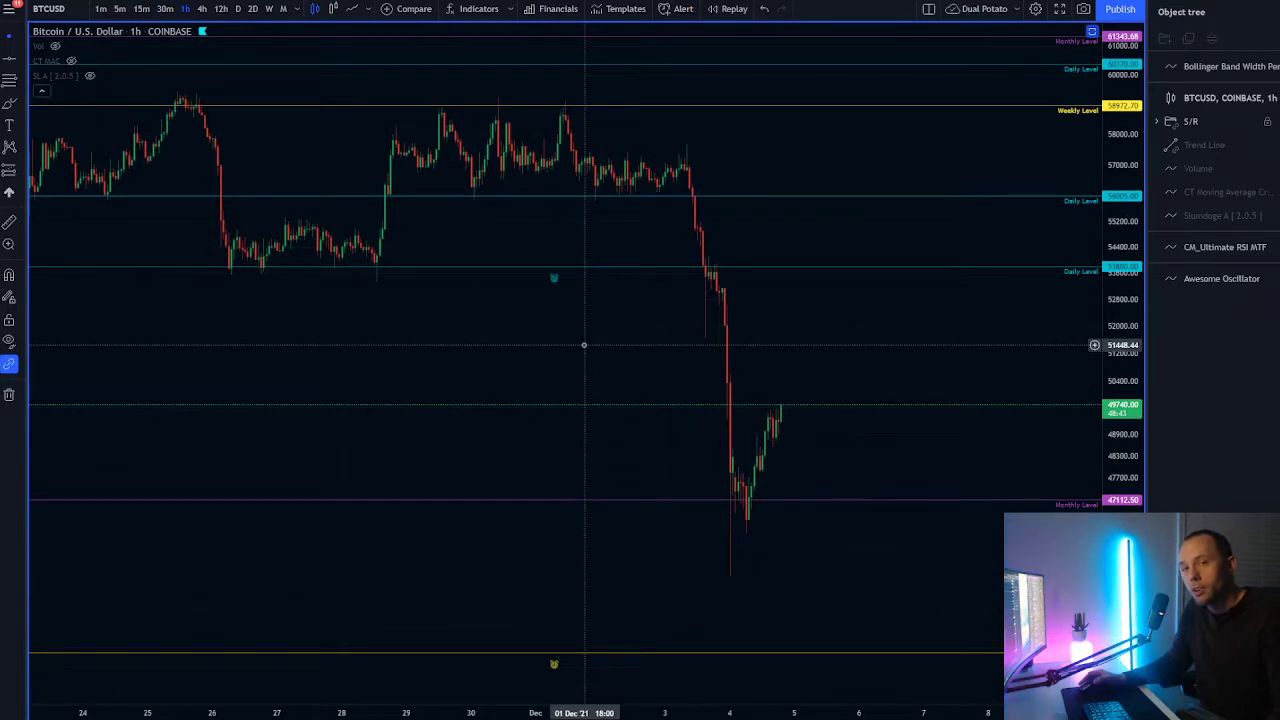
scroll(584, 345, down, 1)
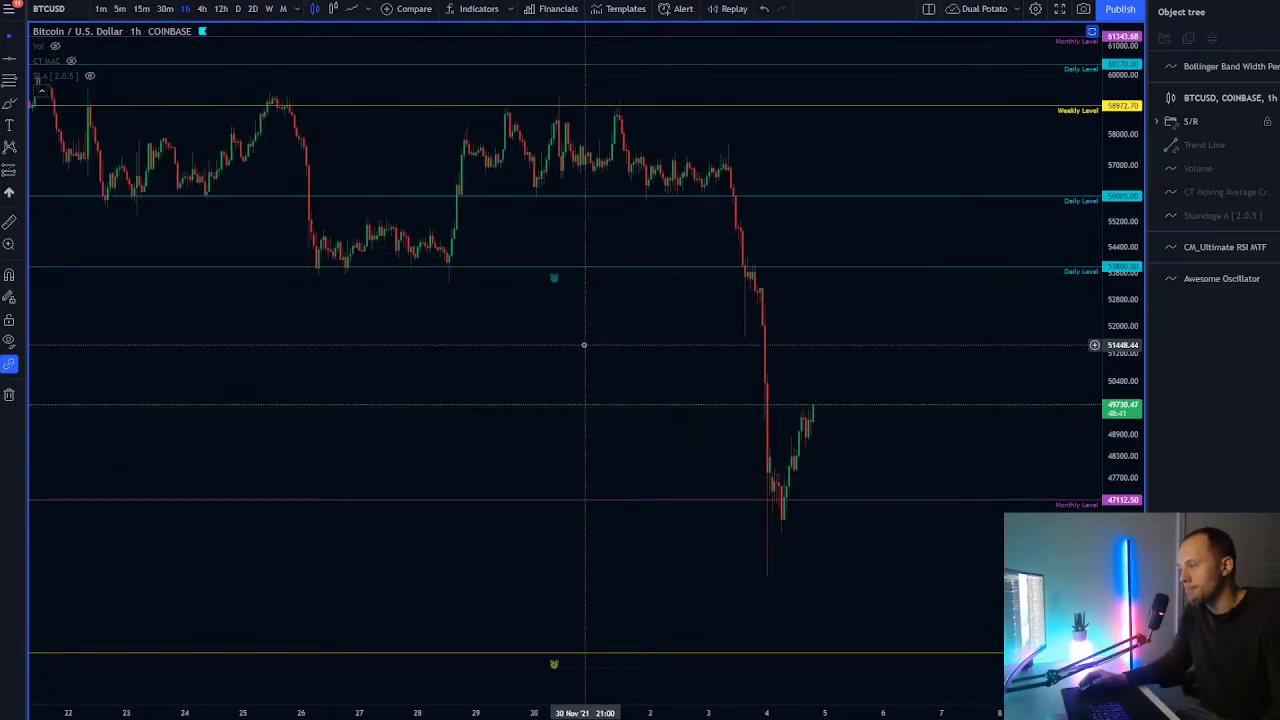
drag(583, 346, 558, 363)
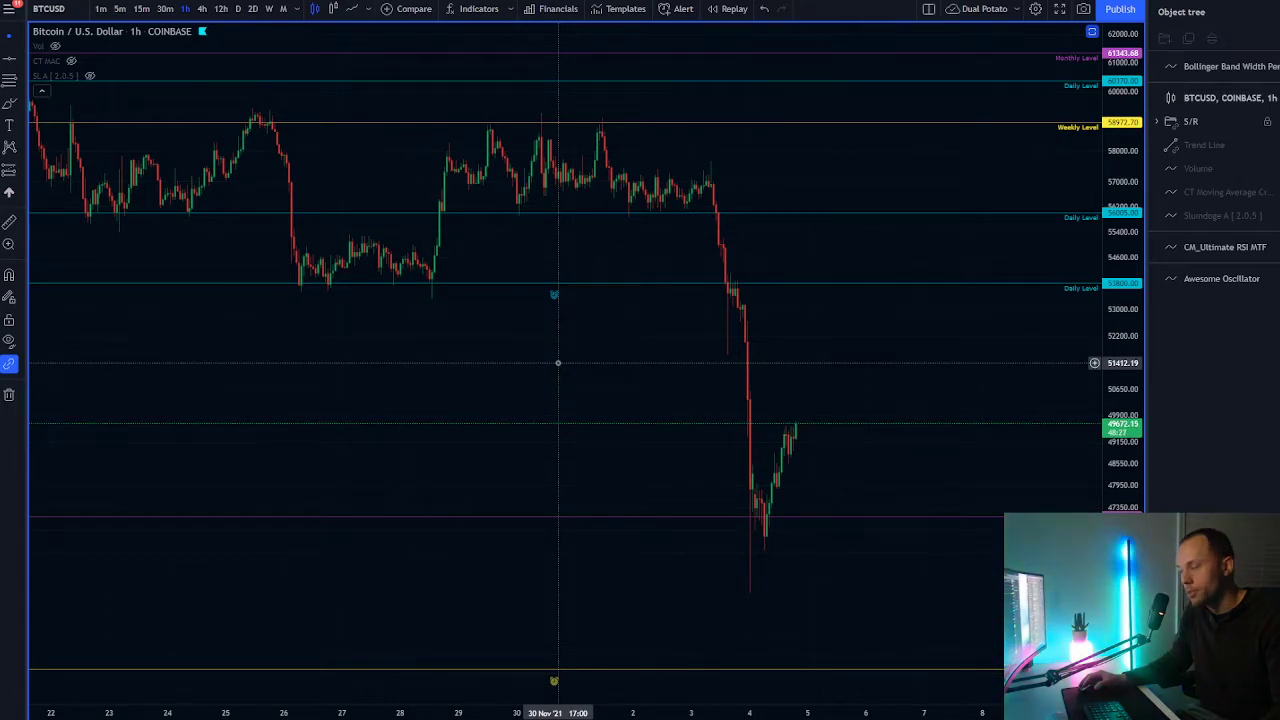
Step: Restore the BBWP, RSI and Awesome Oscillator panes and return to the two-chart layout with the monthly Heikin Ashi chart
double_click(558, 363)
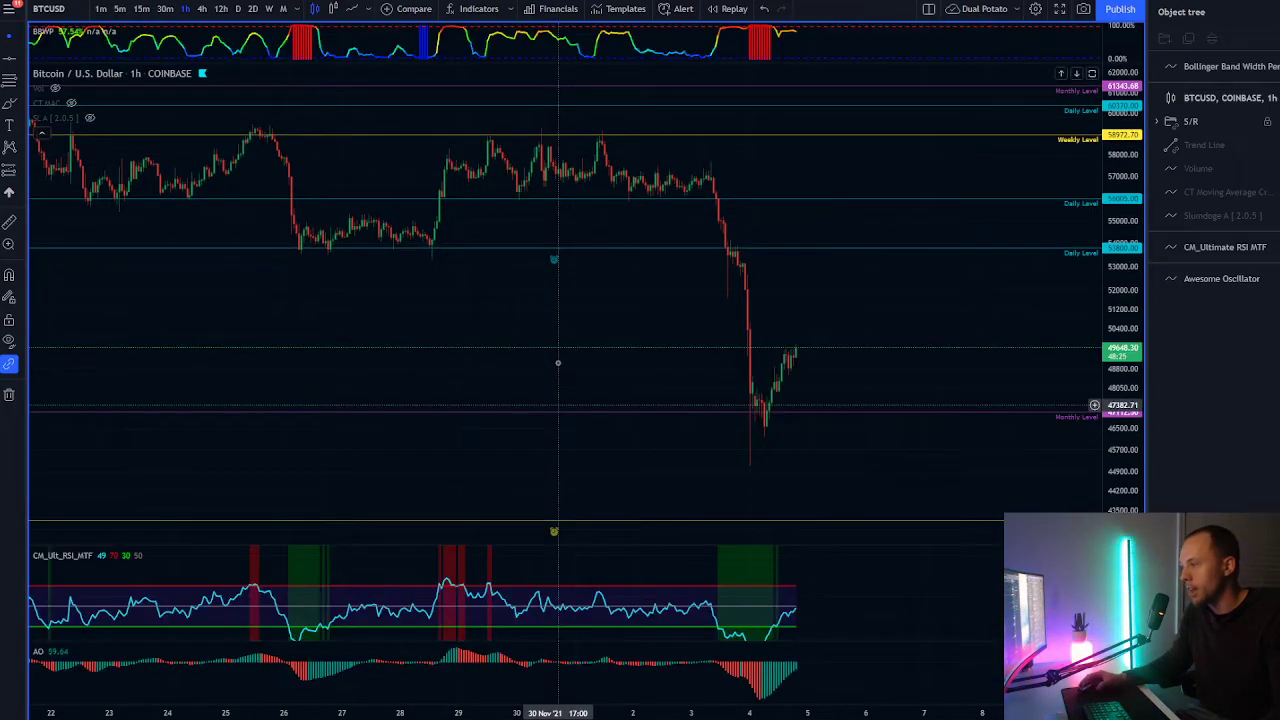
scroll(620, 371, down, 6)
key(alt+Return)
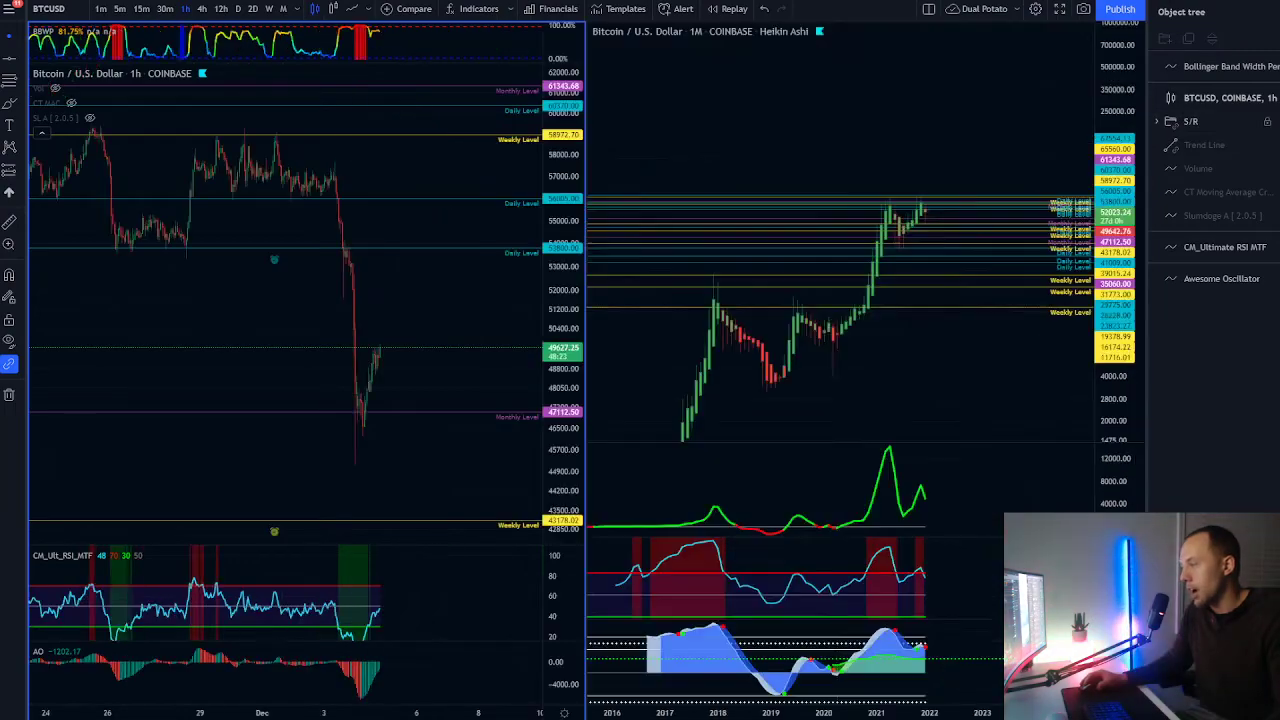
drag(431, 317, 449, 320)
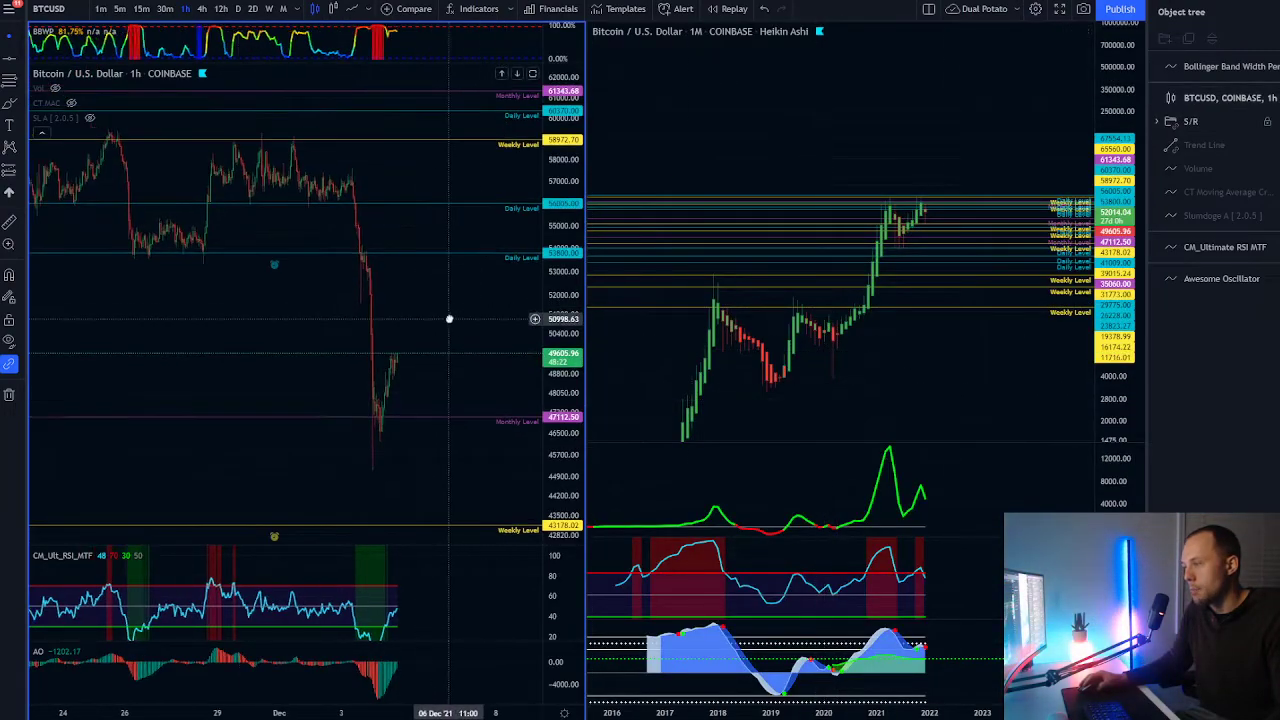
Step: Switch the hourly Bitcoin chart to the 4-hour interval and frame the November–December decline with its indicators
click(202, 10)
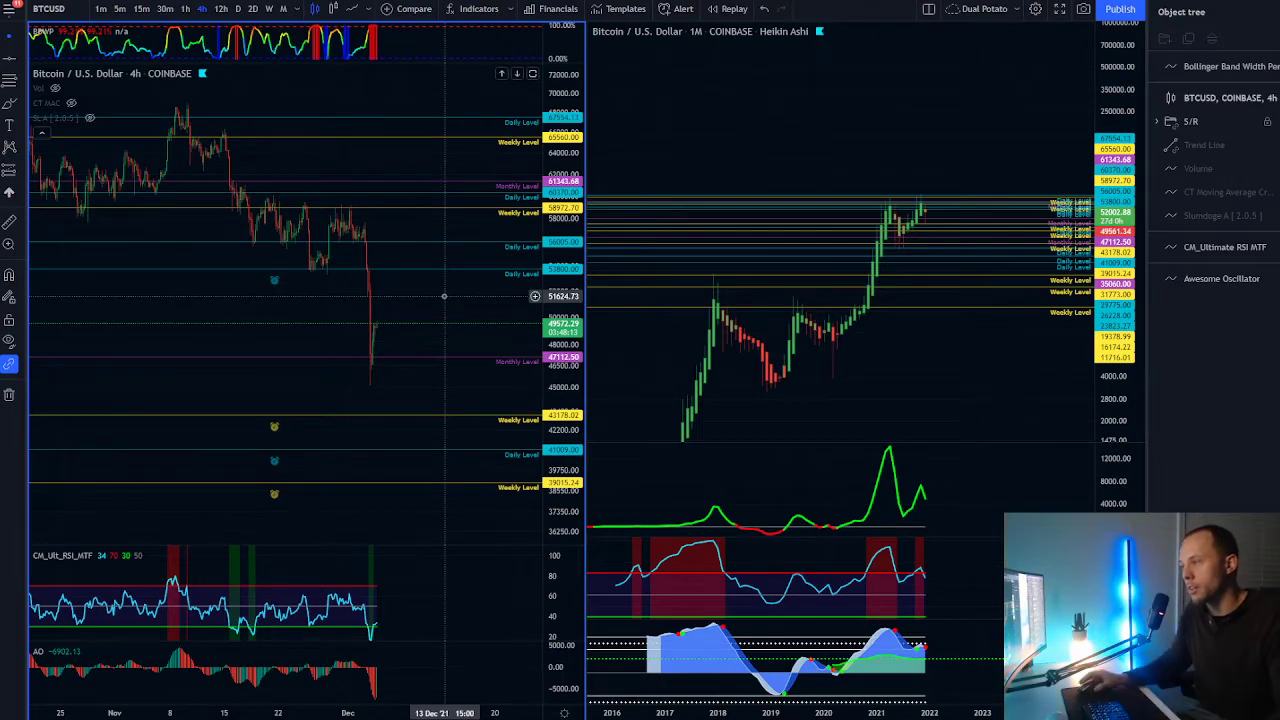
scroll(444, 297, up, 2)
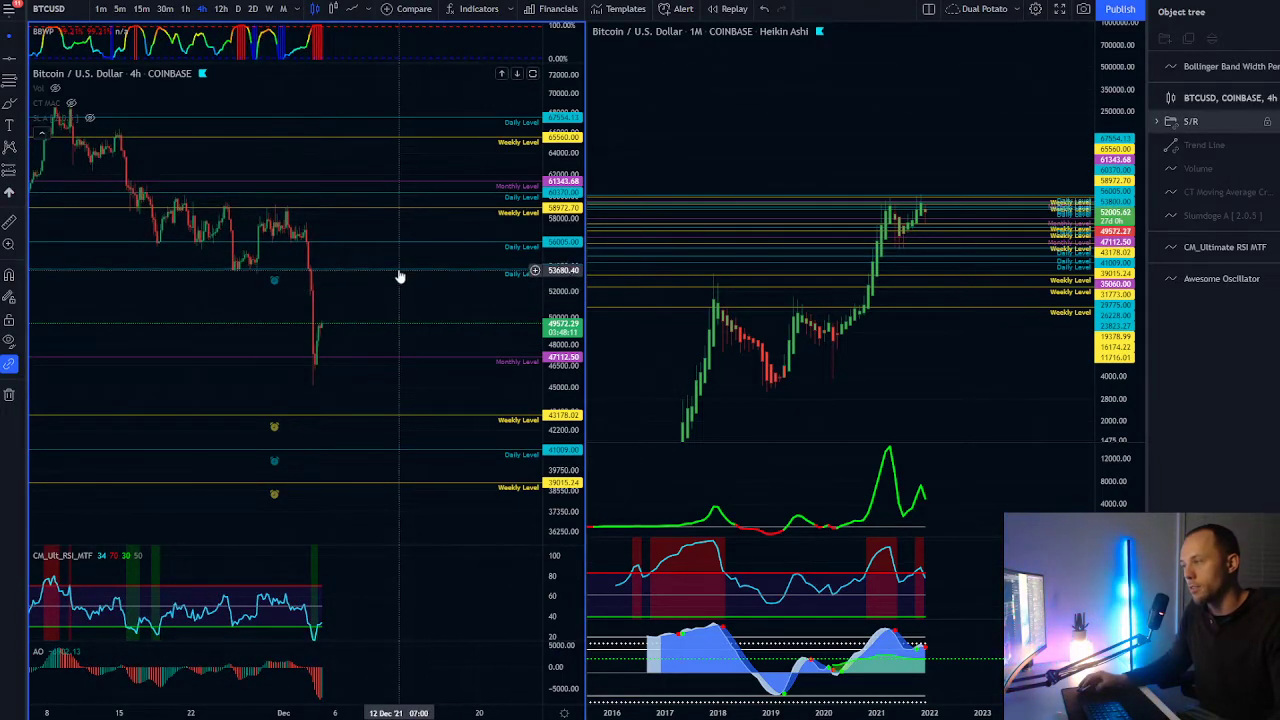